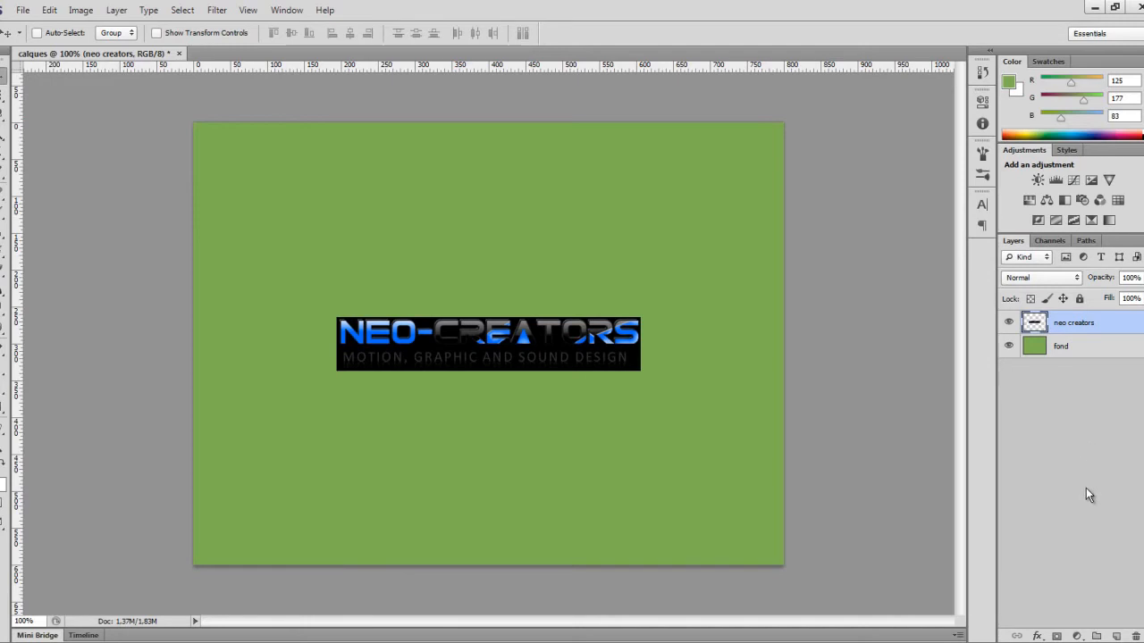
Step: Open the neo creators layer's blending options and enable Bevel & Emboss with a depth of 256% and a size of 10 px
left_click(1037, 637)
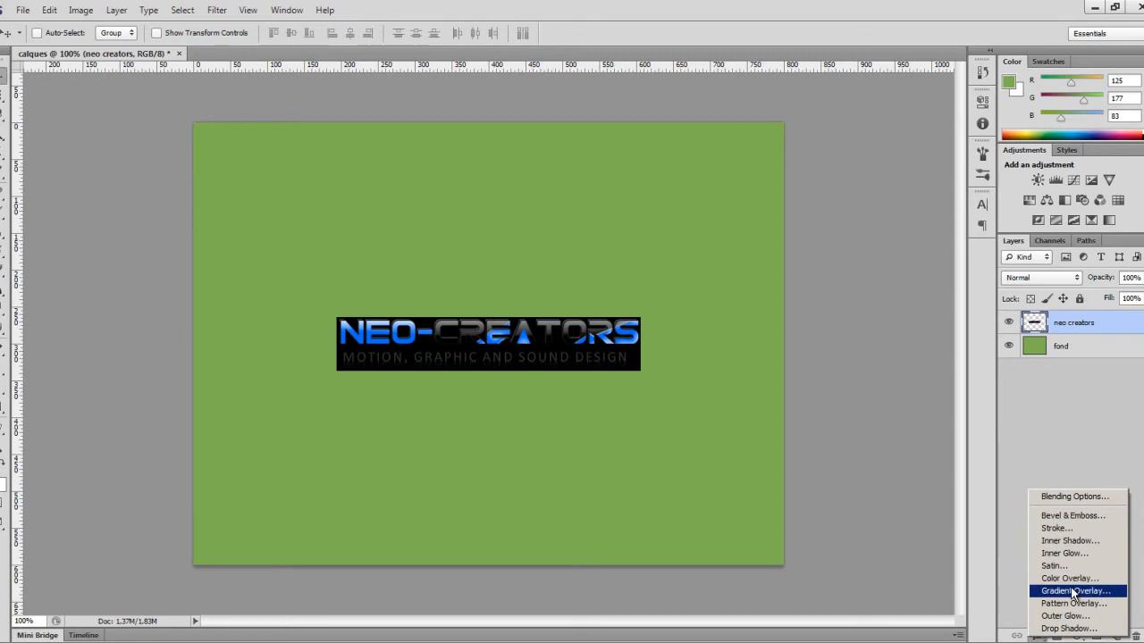
left_click(1075, 496)
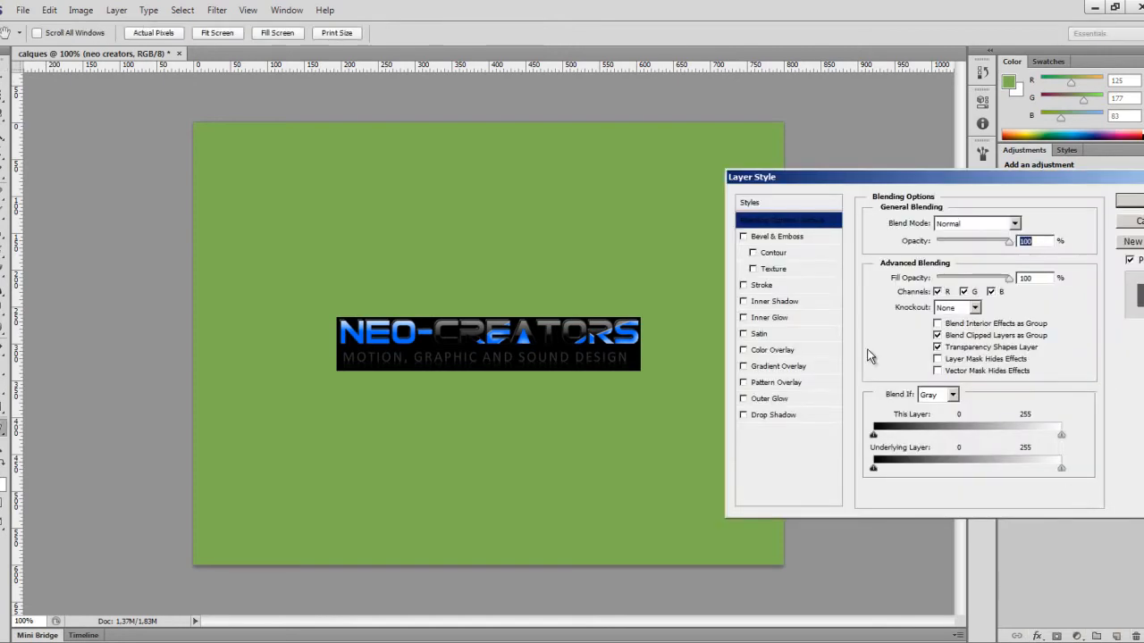
left_click(809, 240)
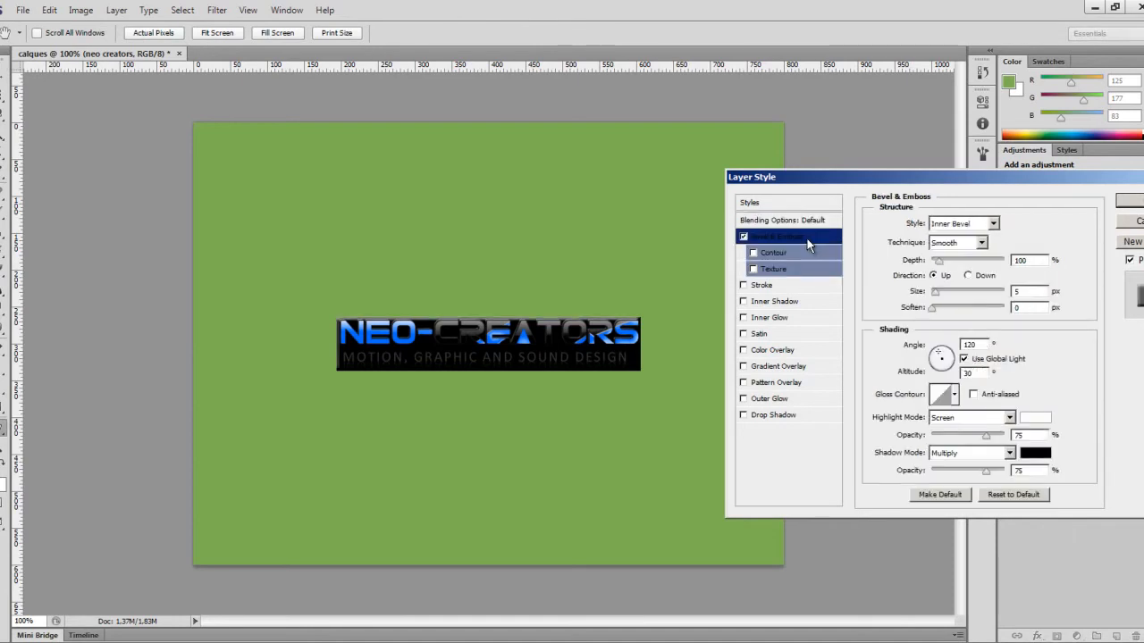
left_click(743, 237)
left_click(743, 237)
mouse_move(938, 261)
left_mouse_down()
mouse_move(974, 265)
mouse_move(927, 266)
mouse_move(955, 298)
mouse_move(937, 297)
mouse_move(954, 266)
left_mouse_up()
left_click(944, 295)
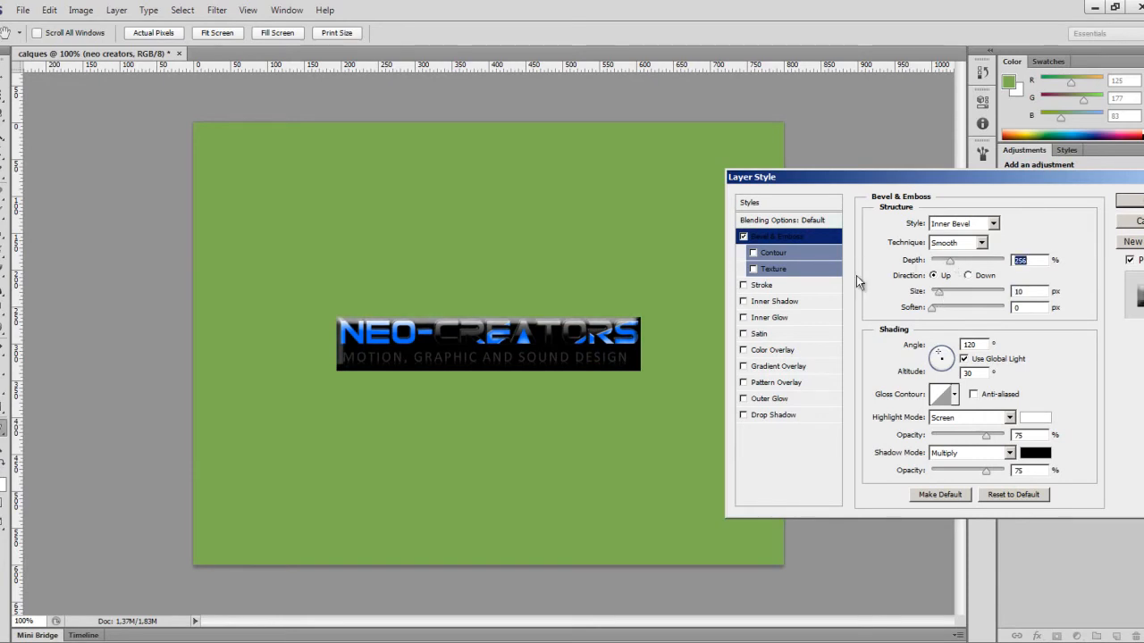
Step: Try the Emboss, Pillow Emboss and Stroke Emboss styles on the logo's bevel
left_click(949, 225)
left_click(950, 261)
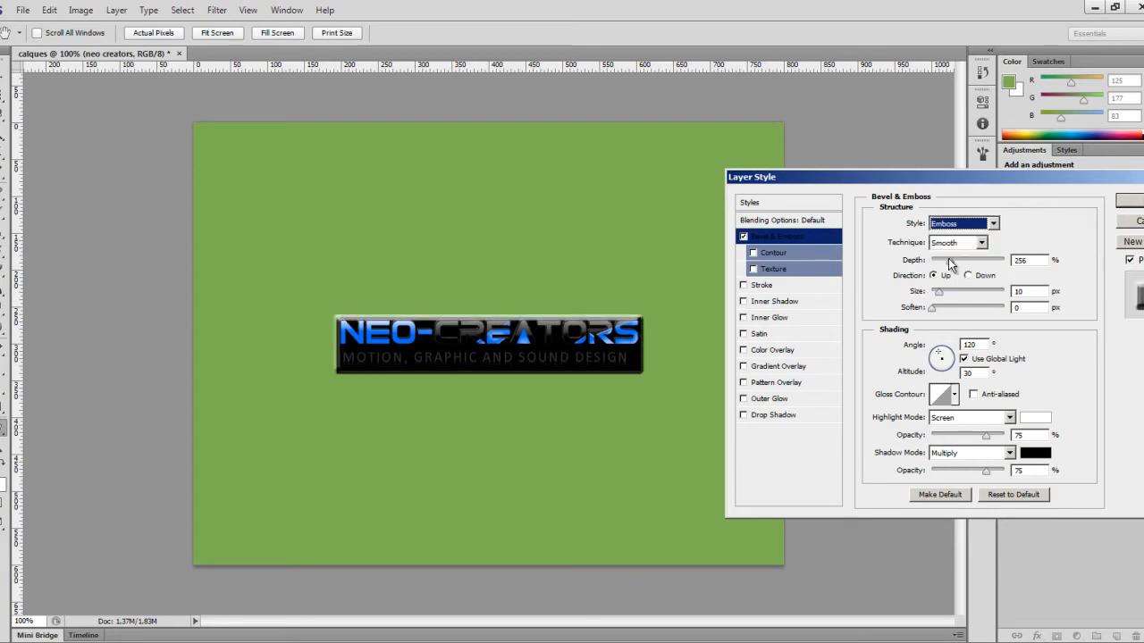
left_click(949, 224)
left_click(949, 272)
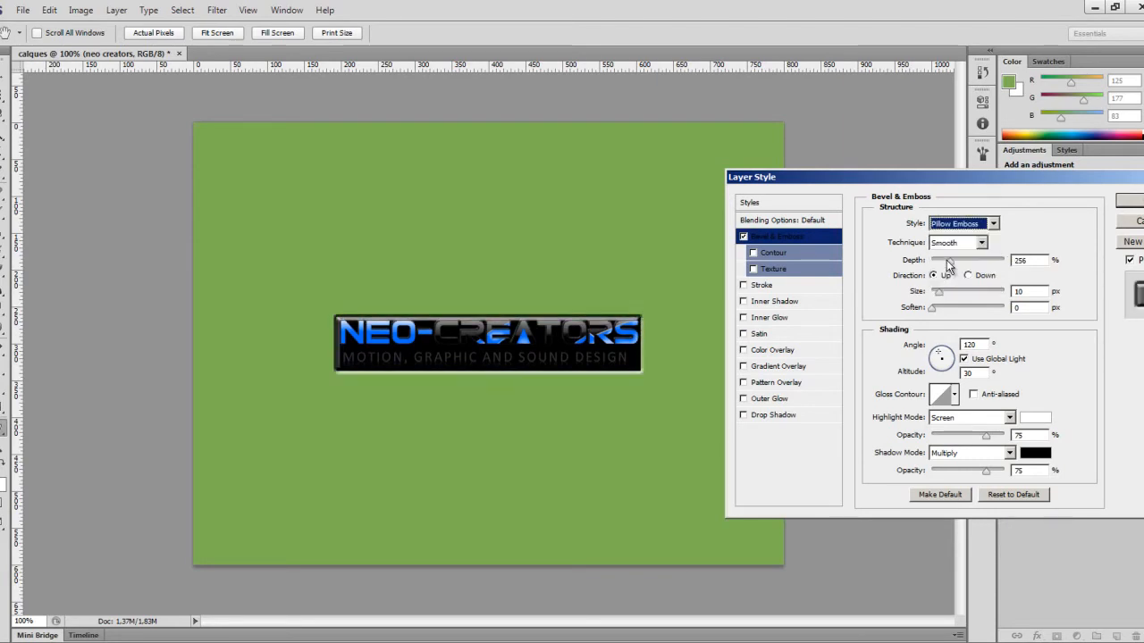
left_click(949, 224)
left_click(949, 282)
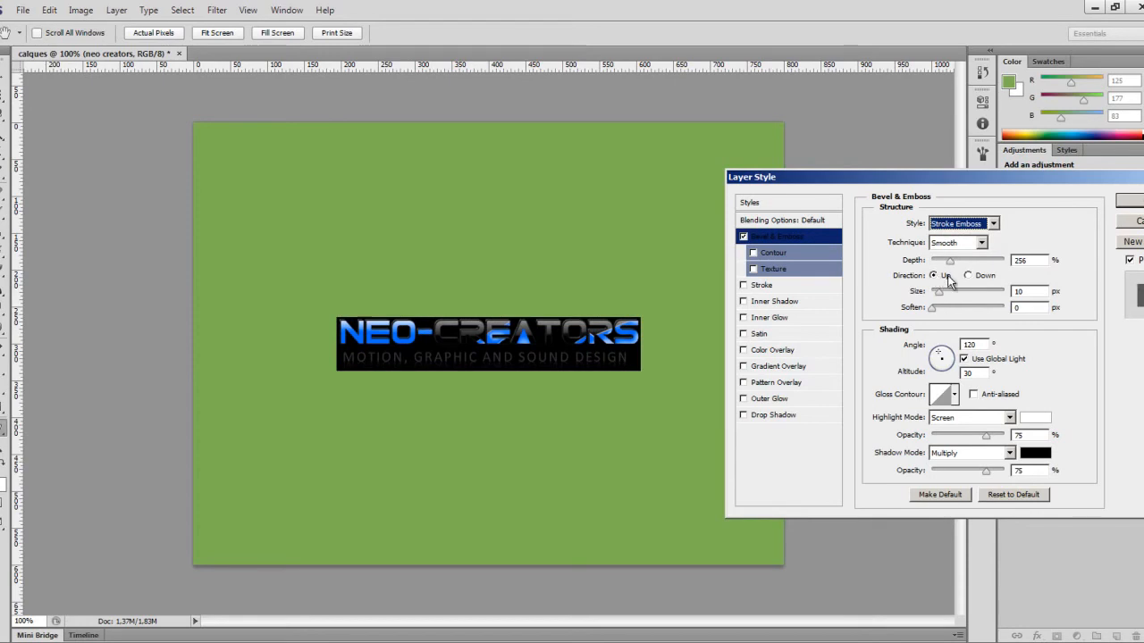
Step: Set the bevel style to Outer Bevel with a 160° angle and 0° altitude, and turn off Bevel & Emboss
left_click(960, 223)
left_click(960, 230)
left_click(959, 224)
left_click(958, 239)
mouse_move(940, 353)
left_mouse_down()
mouse_move(936, 374)
mouse_move(892, 351)
left_mouse_up()
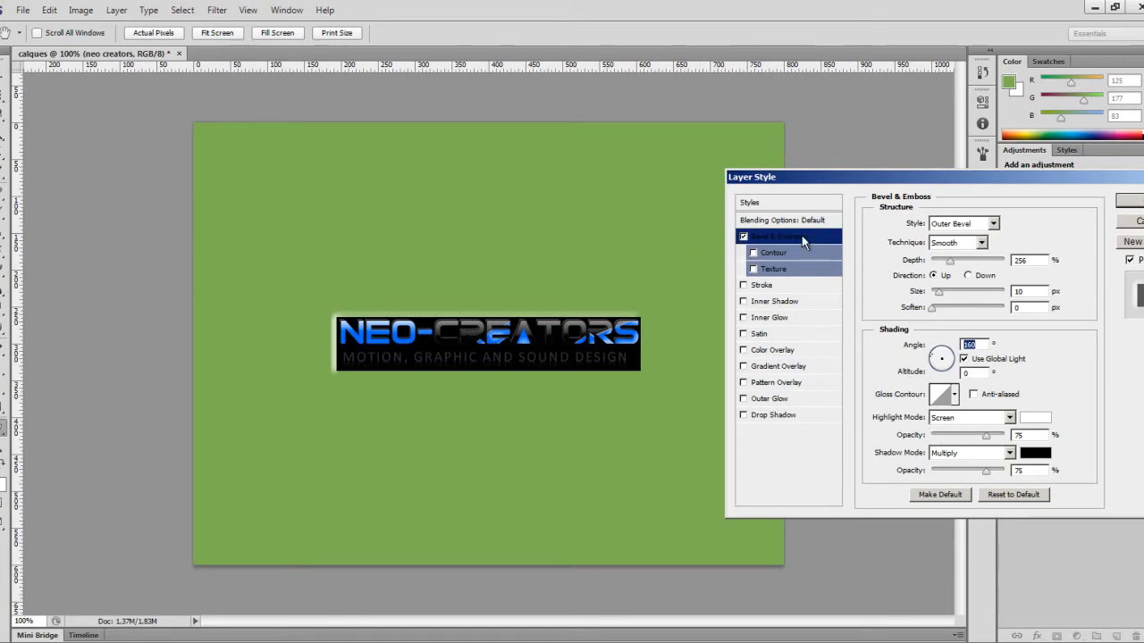
left_click(743, 236)
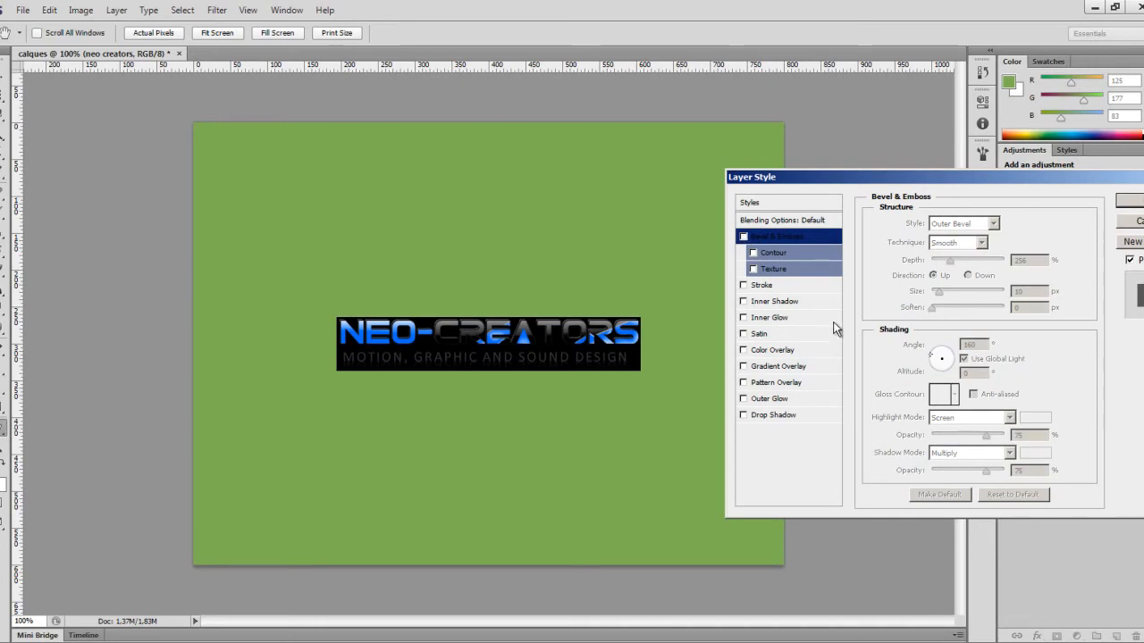
Step: Enable the Stroke effect and give it the red color ff0000 and a size of 5 px
left_click(788, 286)
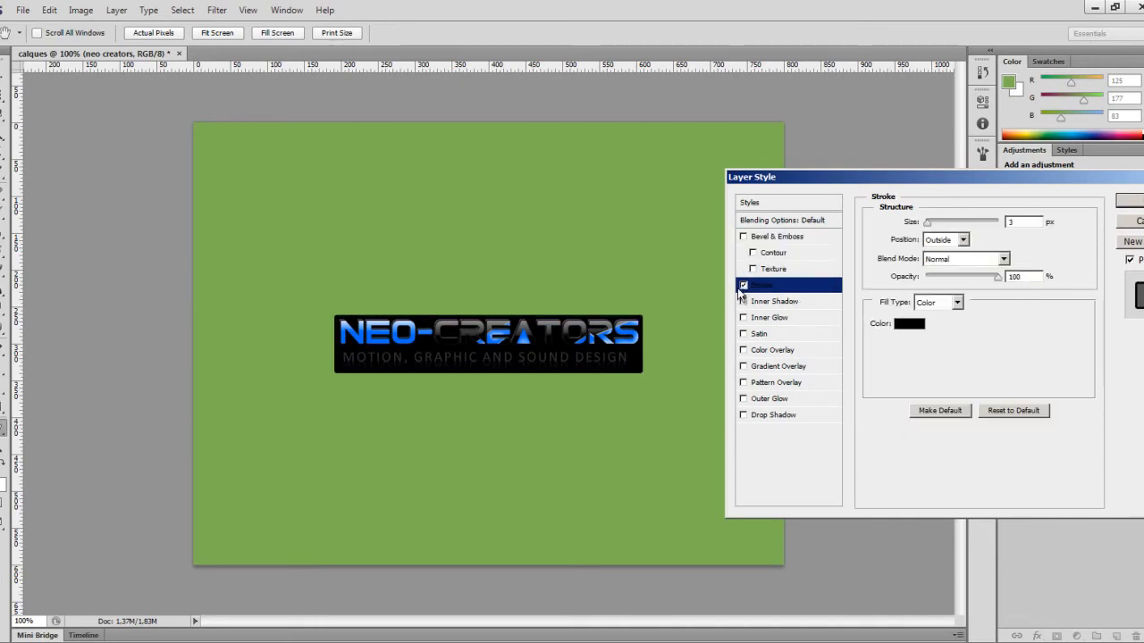
left_click(925, 329)
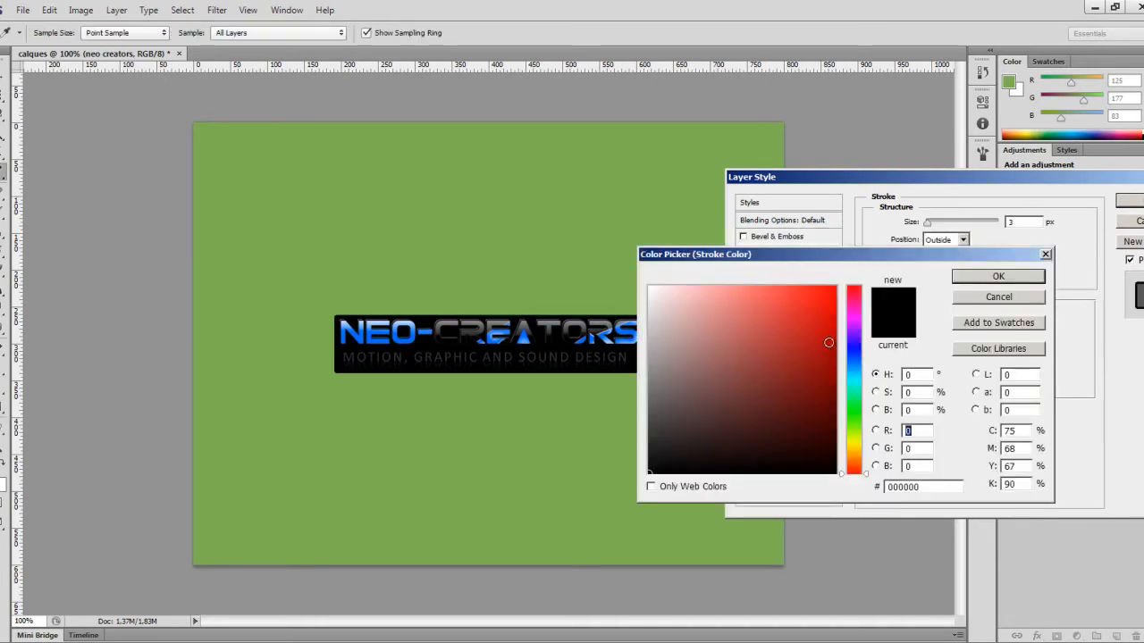
left_click(836, 287)
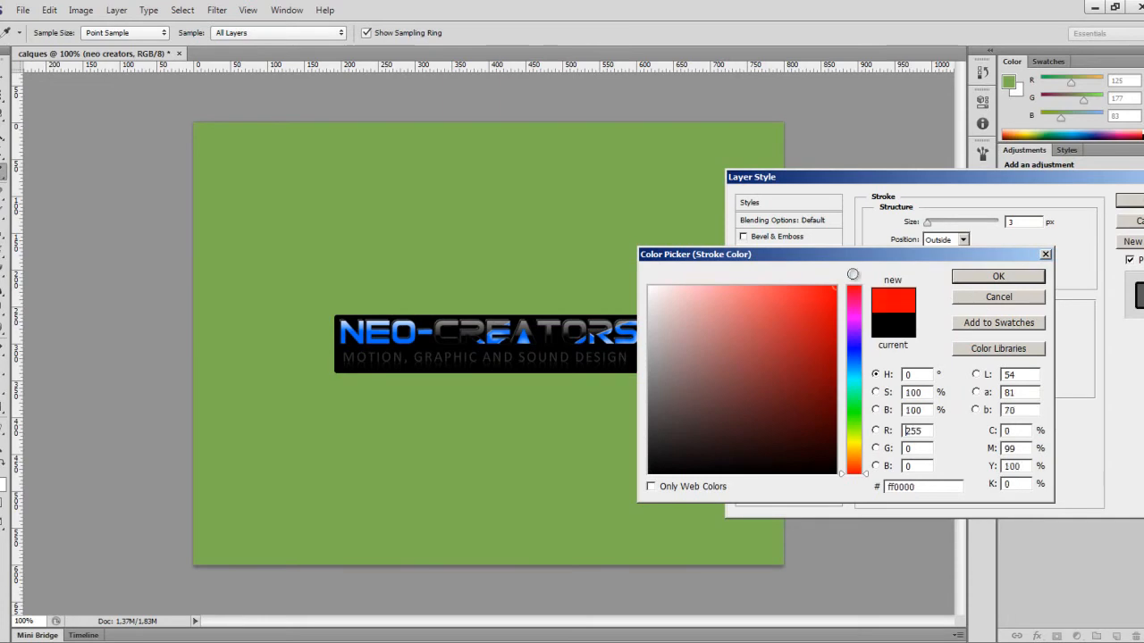
left_click(980, 285)
mouse_move(927, 223)
left_mouse_down()
mouse_move(952, 224)
mouse_move(929, 224)
left_mouse_up()
Step: Try the Inside stroke position, return it to Outside at 100% opacity, and turn off the Stroke effect
left_click(935, 241)
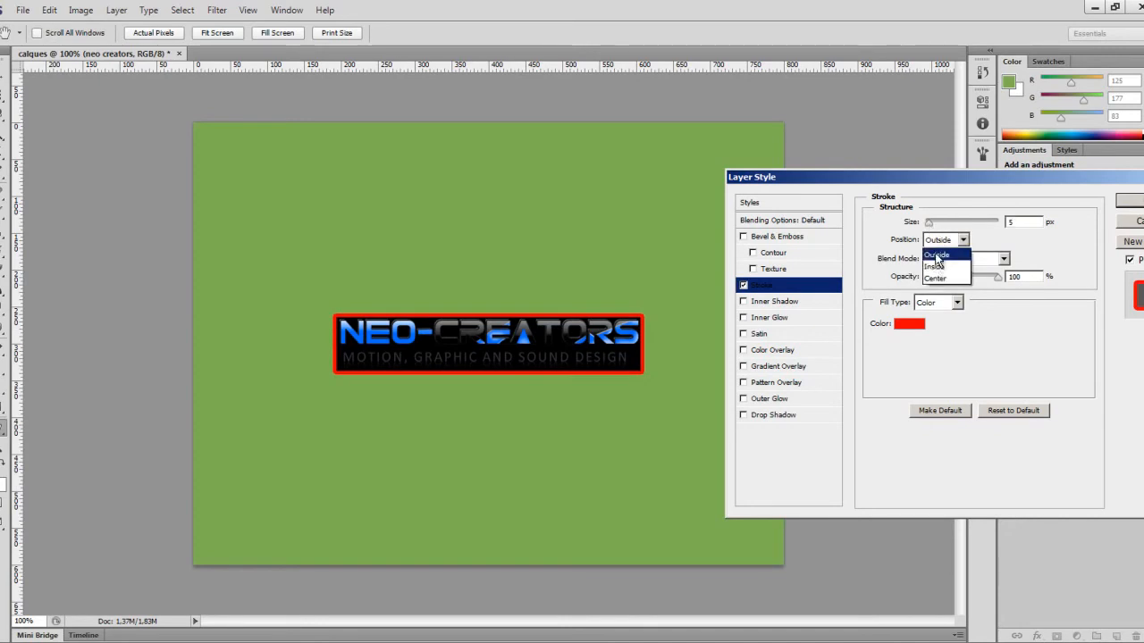
left_click(934, 266)
left_click(939, 240)
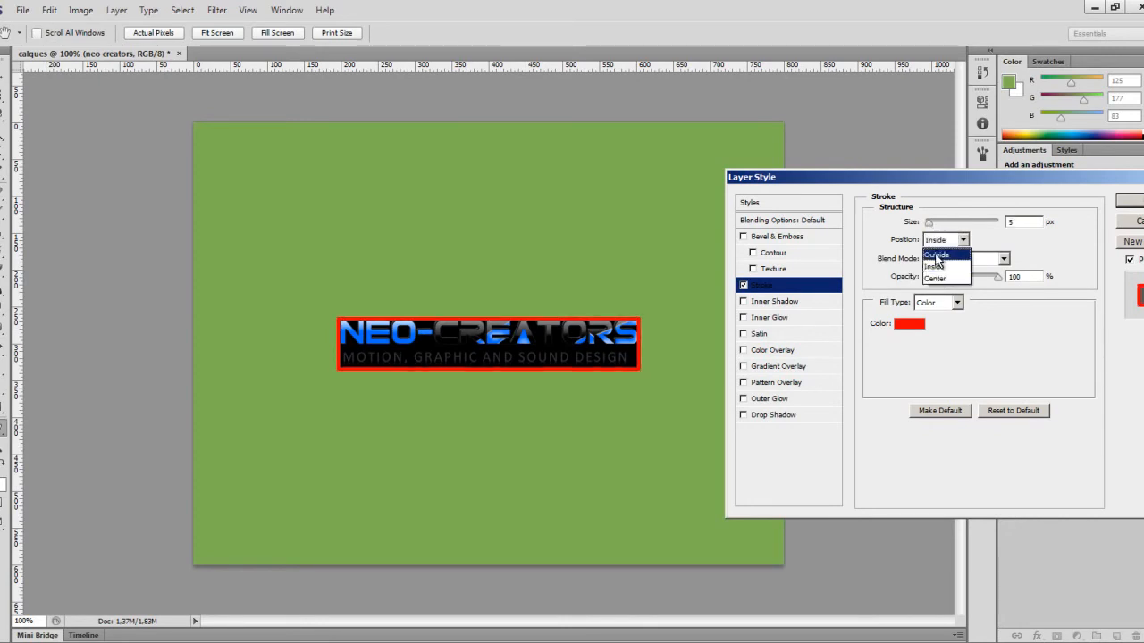
left_click(937, 256)
left_click_drag(970, 278, 1072, 264)
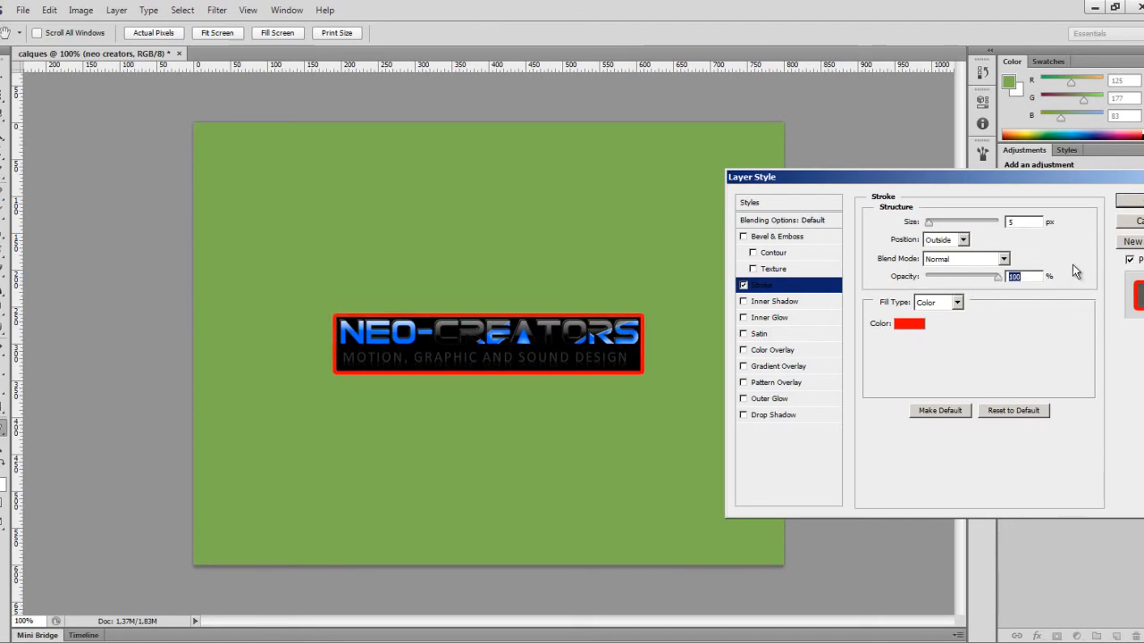
left_click(743, 285)
Step: Enable Inner Shadow with the white color ffffff and the Normal blend mode
left_click(743, 302)
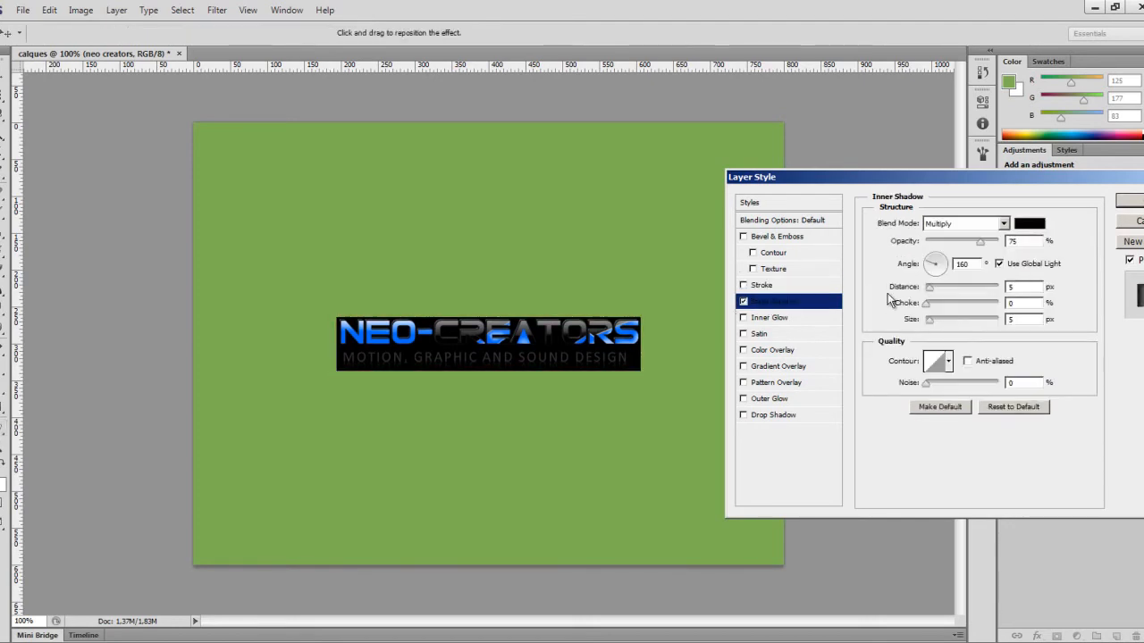
left_click(1021, 226)
left_click_drag(795, 308, 578, 261)
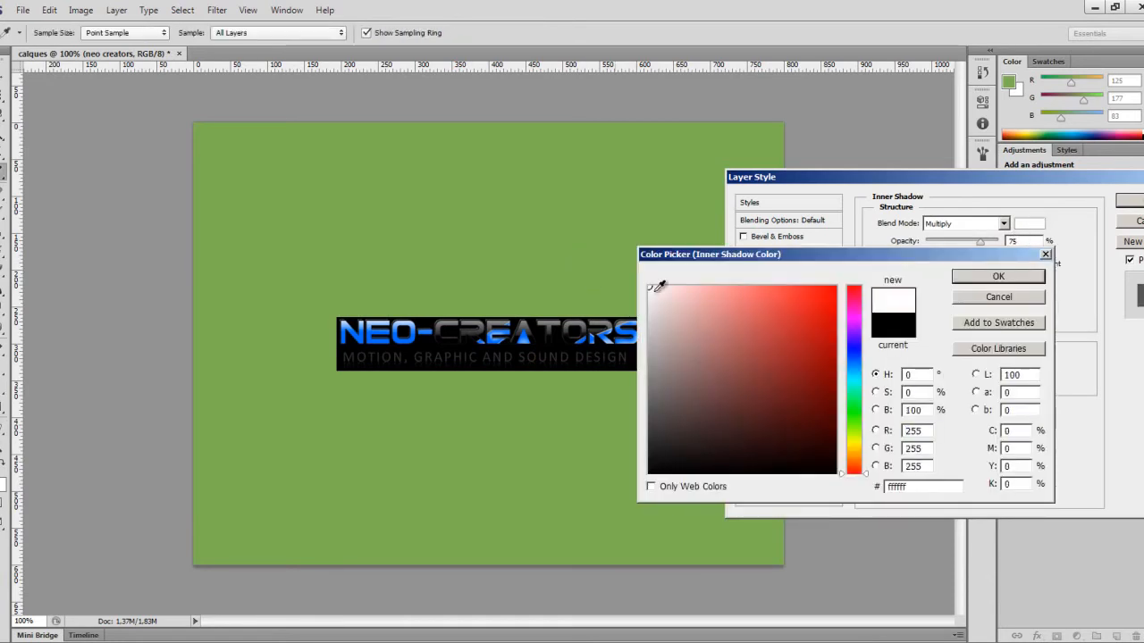
left_click(963, 279)
left_click(987, 227)
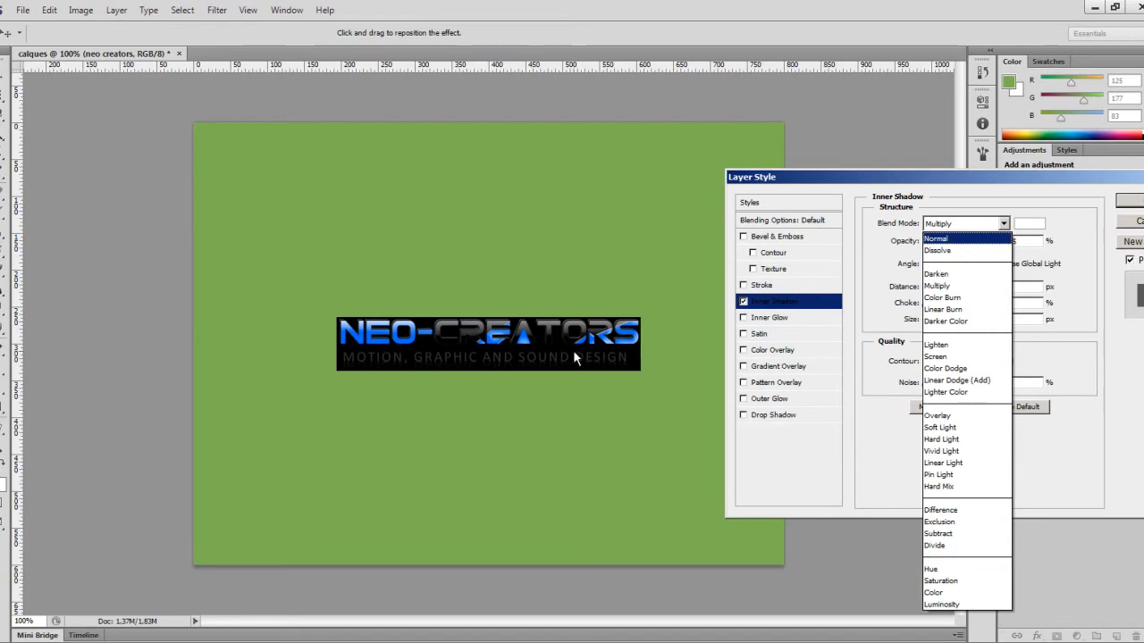
left_click(938, 239)
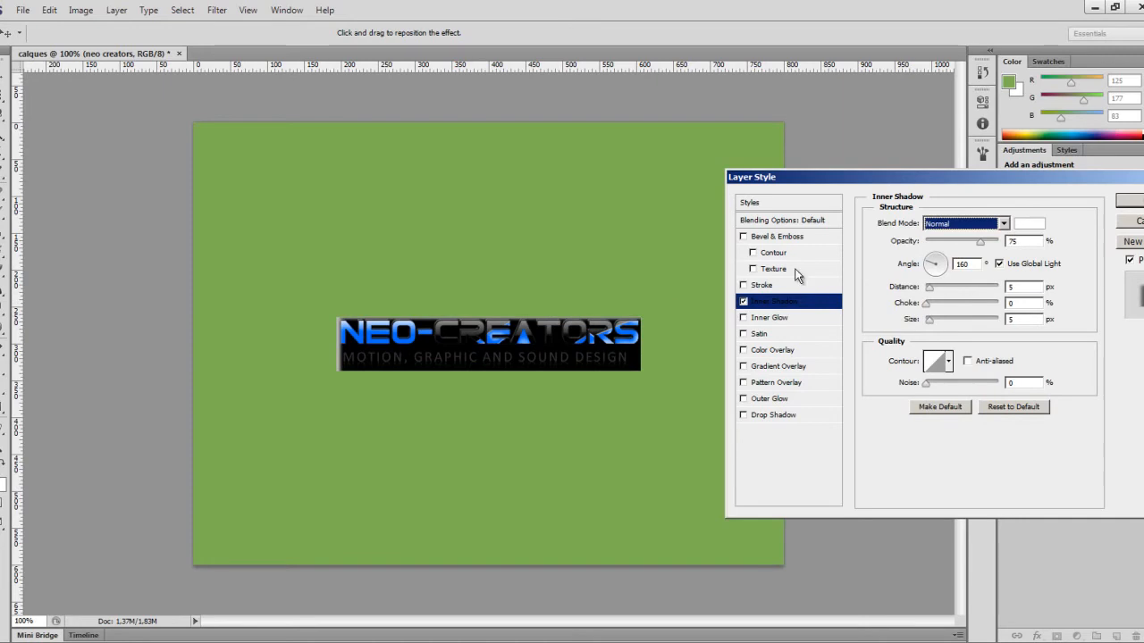
Step: Set the inner shadow's opacity to 87% and its distance, choke and size to 0
left_click_drag(980, 242, 989, 243)
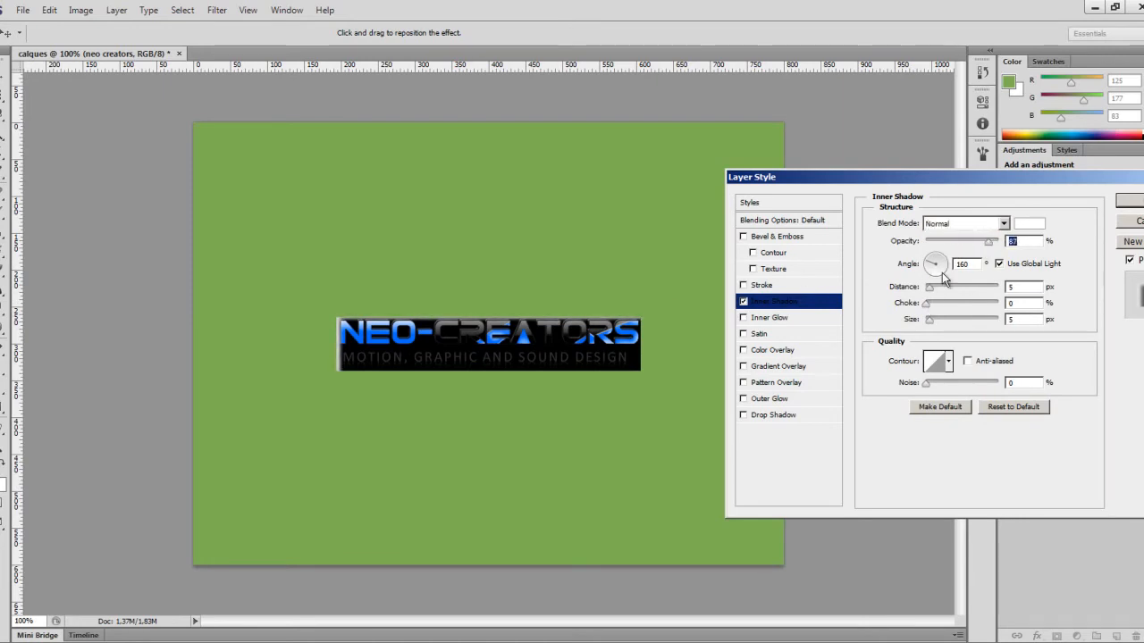
left_click_drag(930, 289, 896, 298)
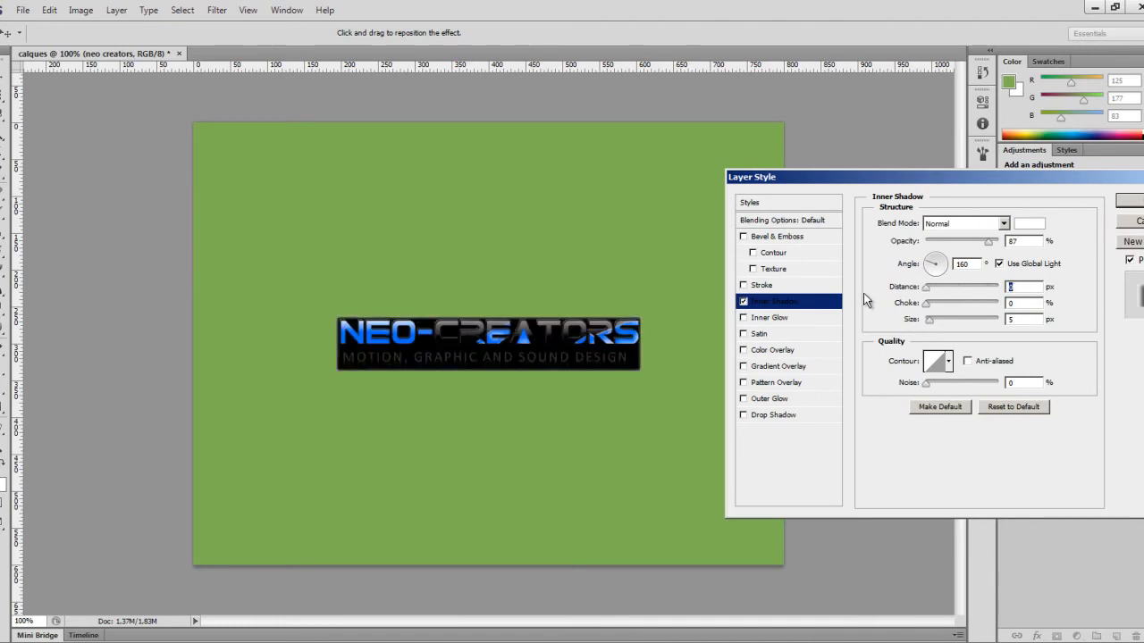
left_click(924, 304)
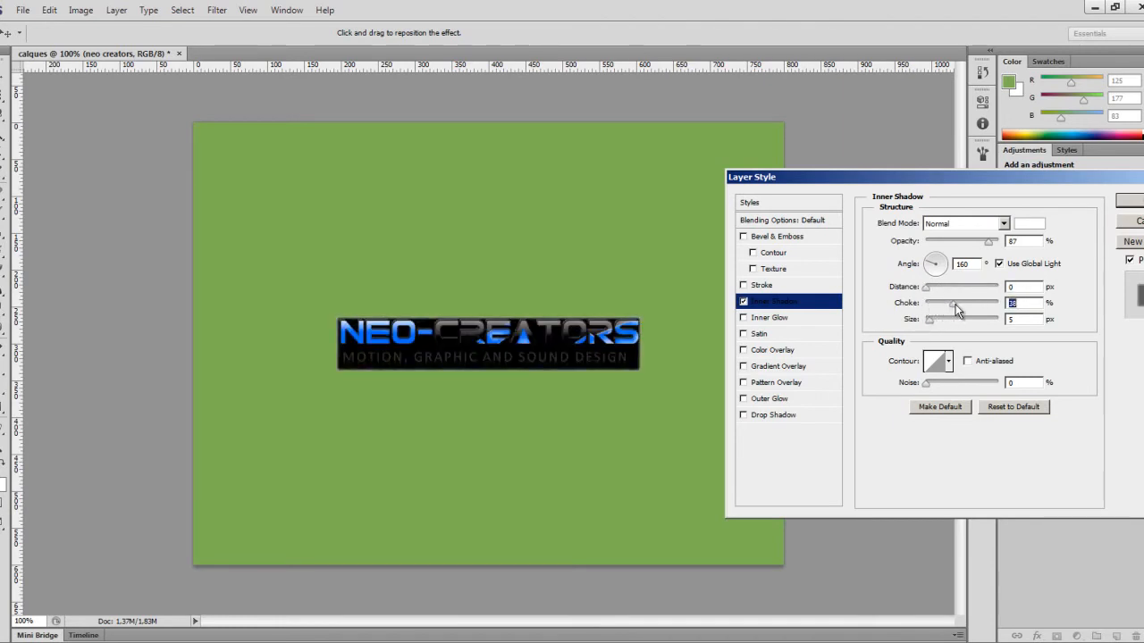
mouse_move(924, 309)
left_mouse_down()
mouse_move(1048, 311)
mouse_move(1012, 304)
mouse_move(1005, 311)
mouse_move(1034, 313)
mouse_move(924, 322)
left_mouse_up()
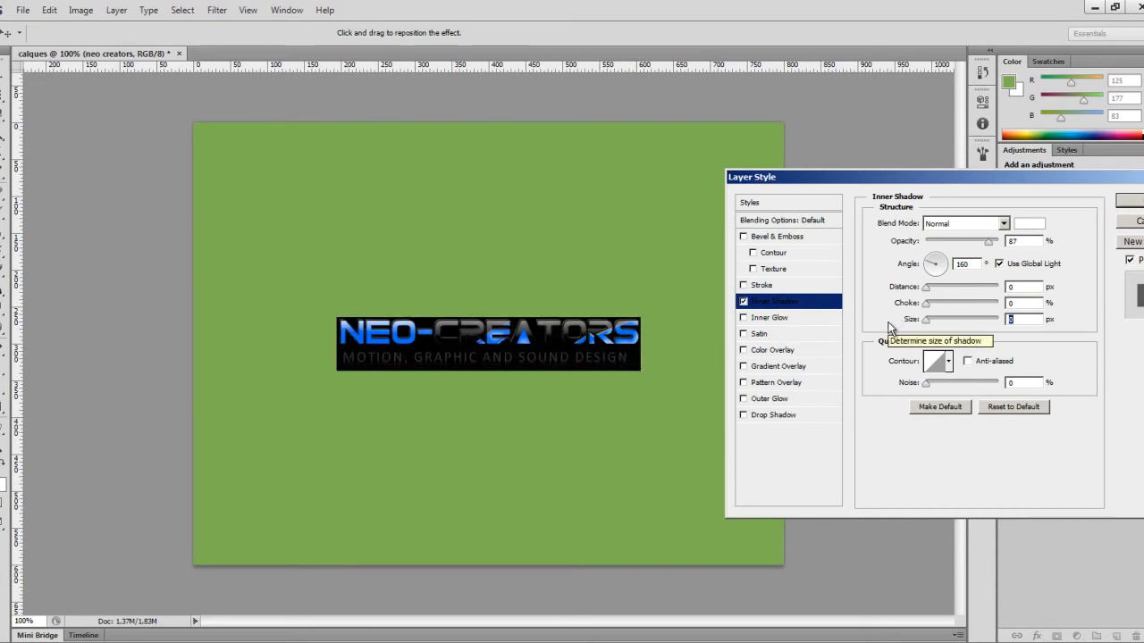
left_click_drag(924, 320, 900, 328)
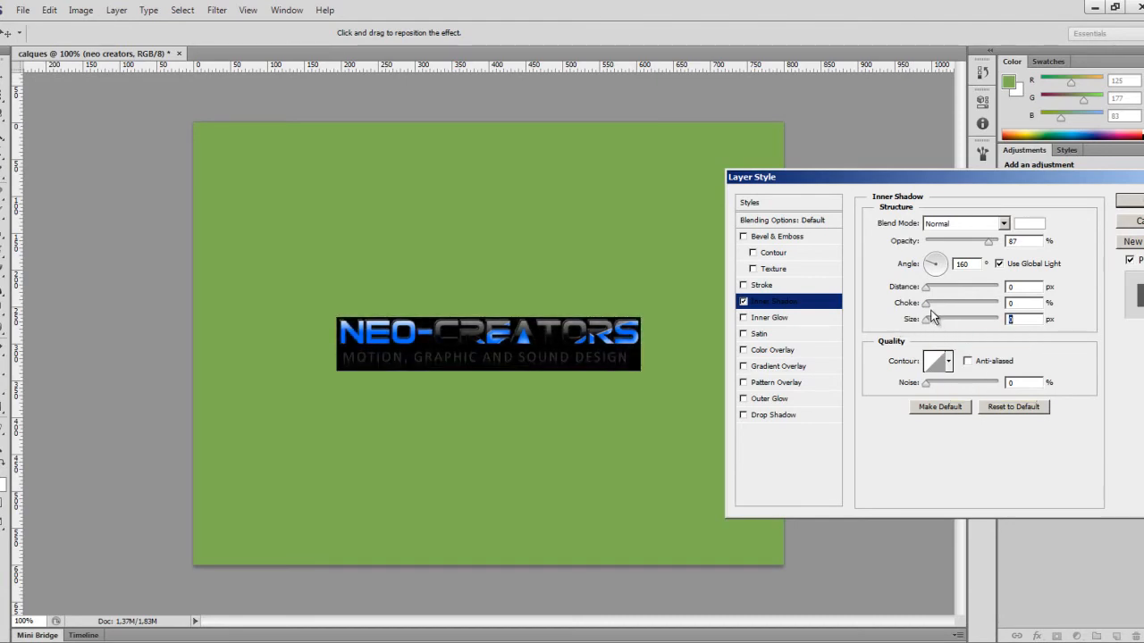
Step: Set the inner shadow's distance to 12 px and size to 16 px, try 100% and 0% choke, and turn off Inner Shadow
left_click_drag(925, 290, 890, 309)
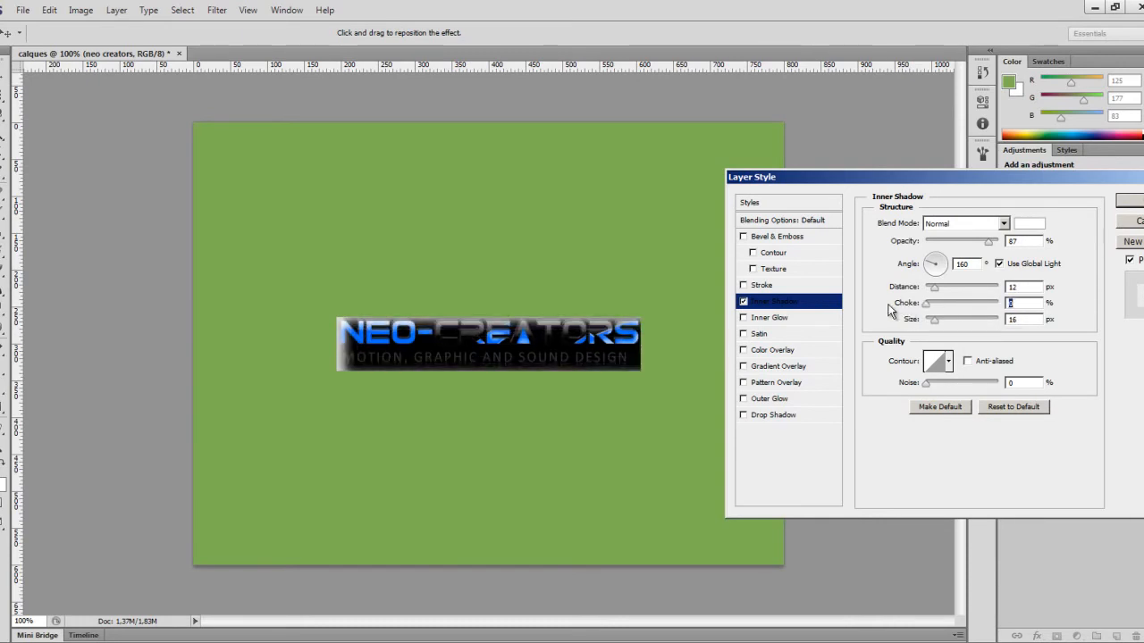
left_click_drag(893, 309, 1043, 309)
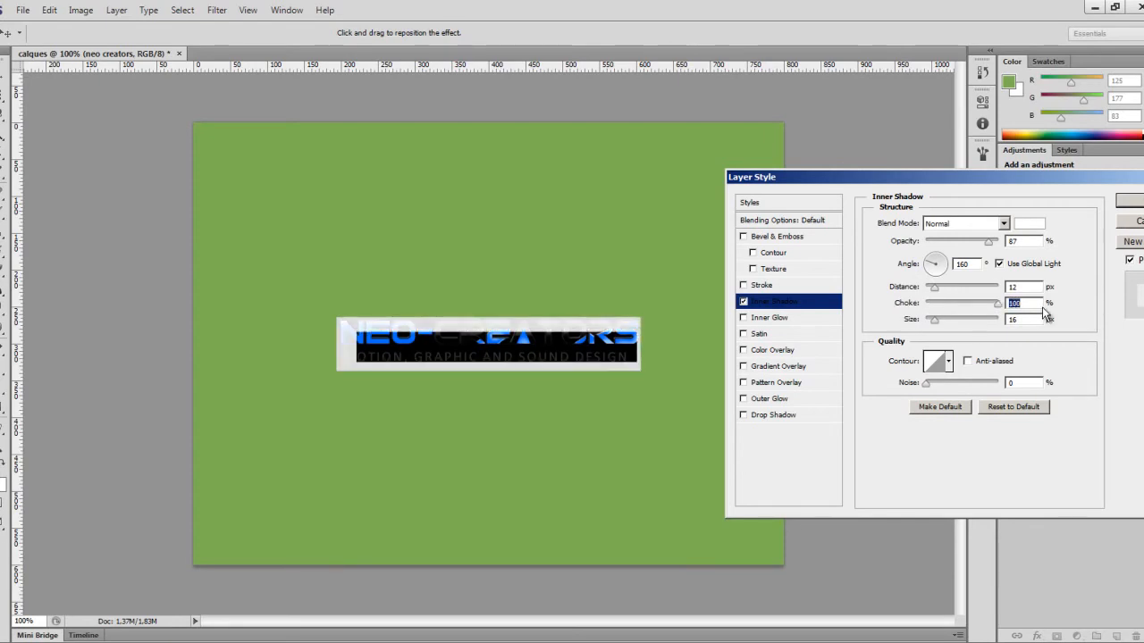
left_click_drag(980, 308, 876, 311)
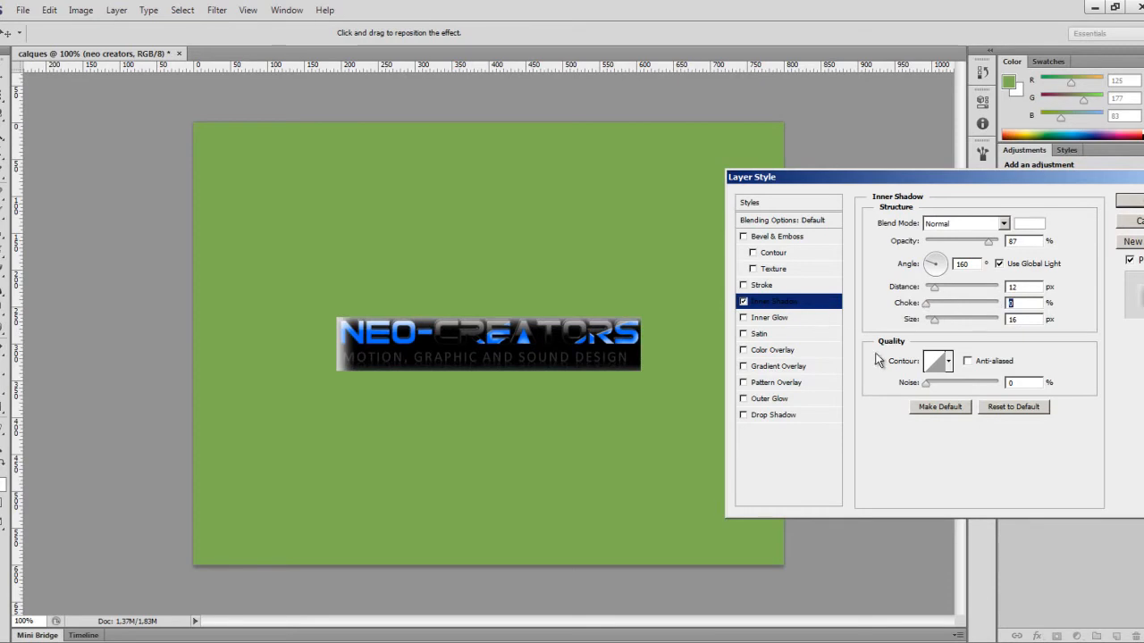
left_click(743, 302)
Step: Try Inner Glow at 82% opacity and 0% choke, and replace it with the Satin effect
left_click(743, 318)
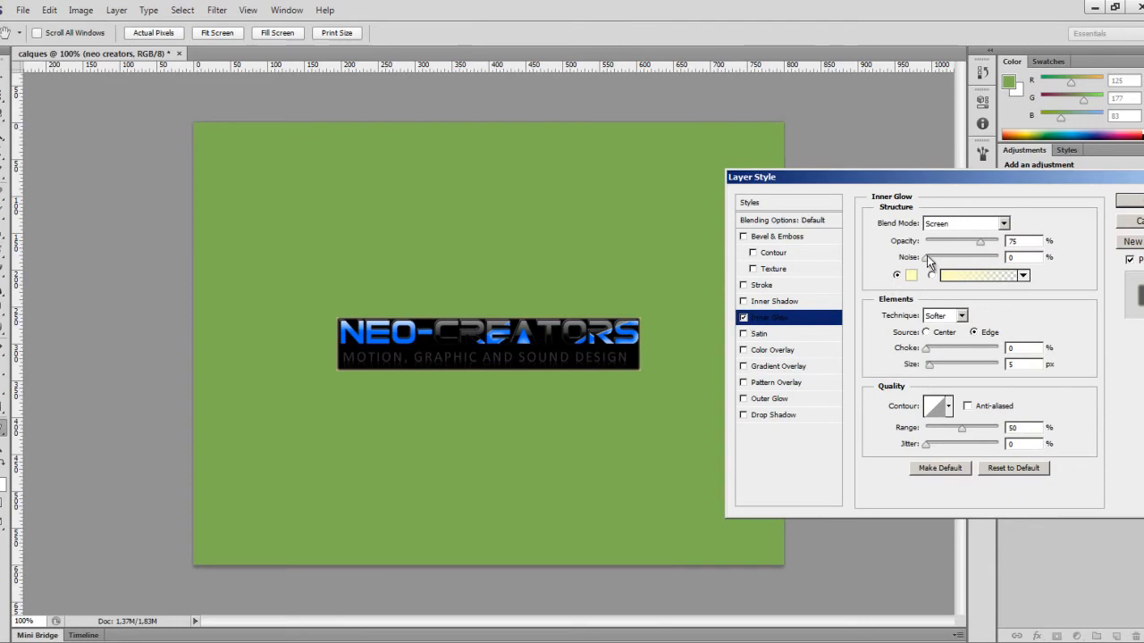
left_click_drag(980, 241, 985, 243)
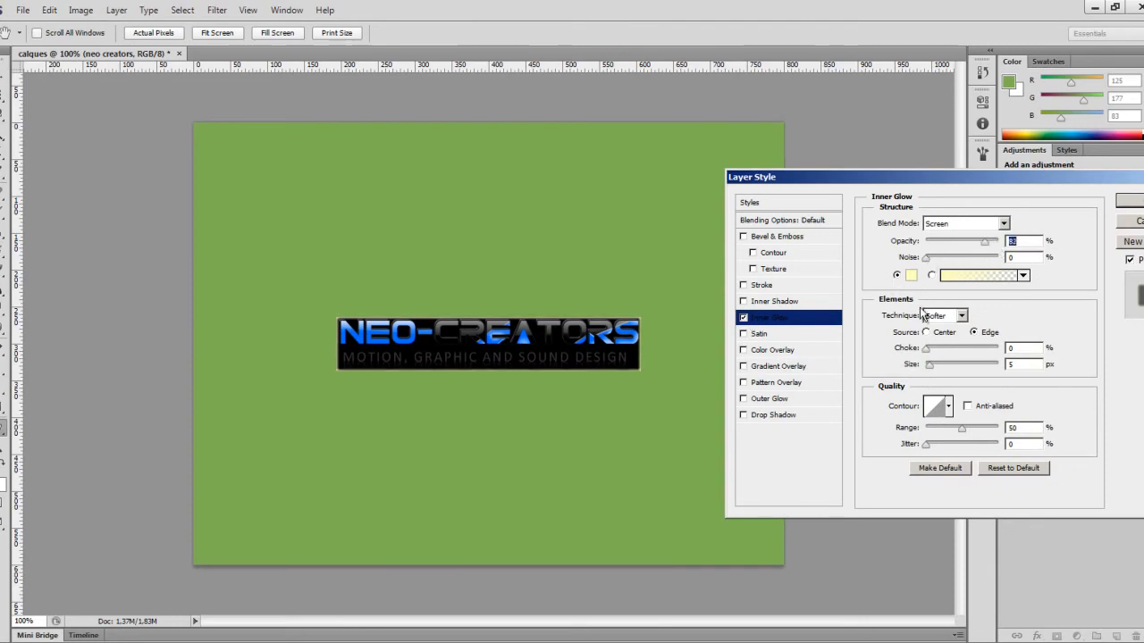
left_click_drag(927, 351, 926, 350)
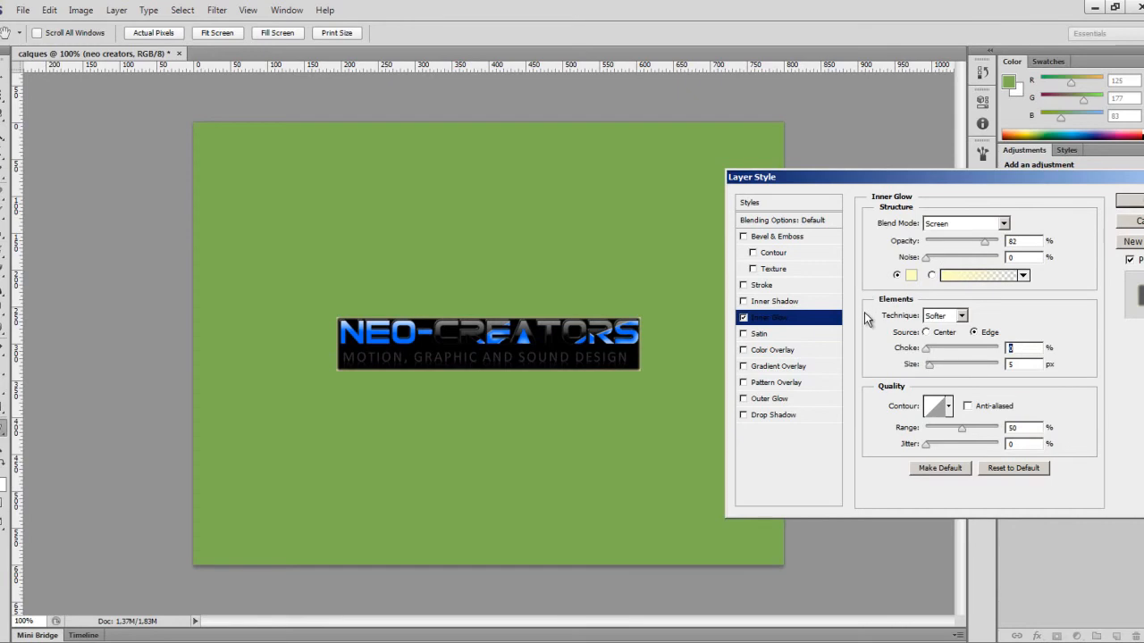
left_click(743, 334)
left_click(743, 317)
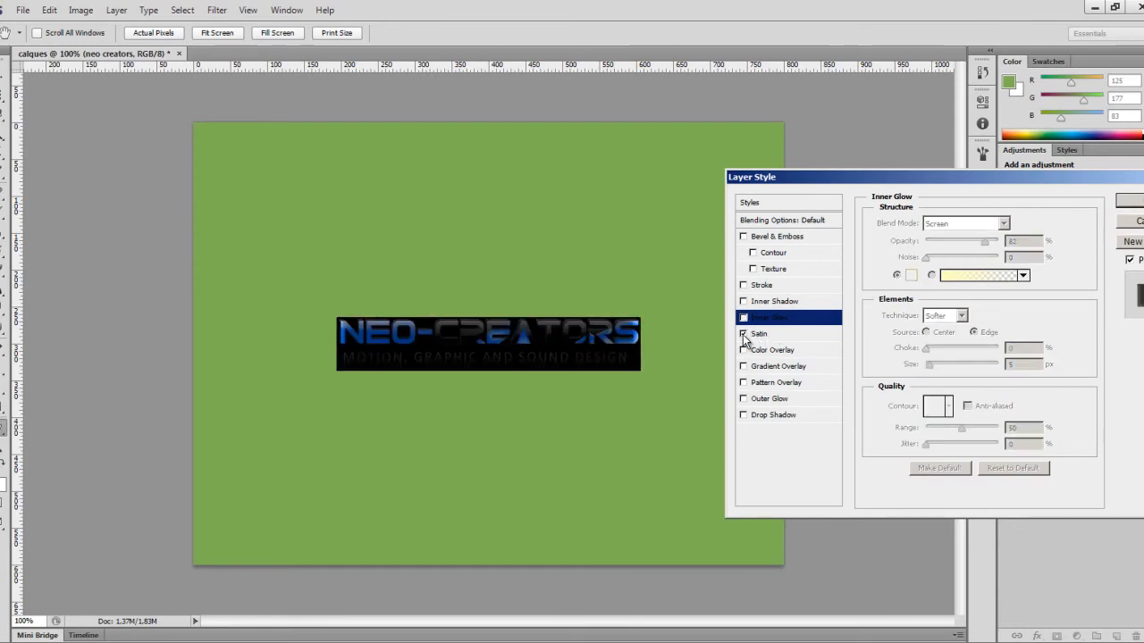
Step: Lower the Satin effect's opacity to about 18% and turn Satin off
left_click(756, 337)
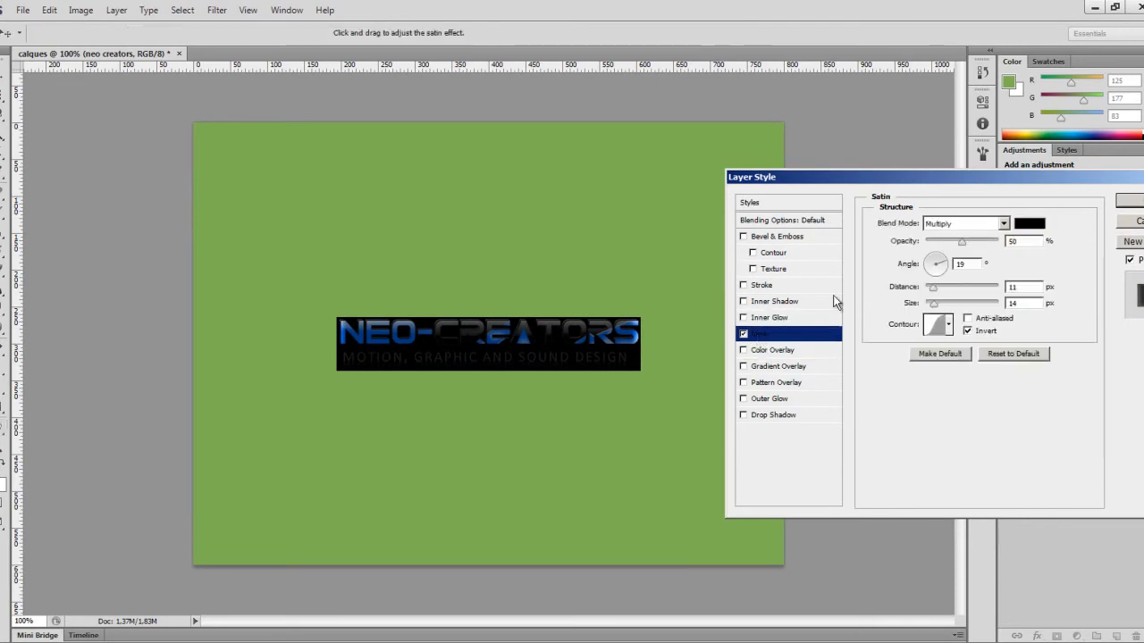
left_click_drag(962, 242, 929, 244)
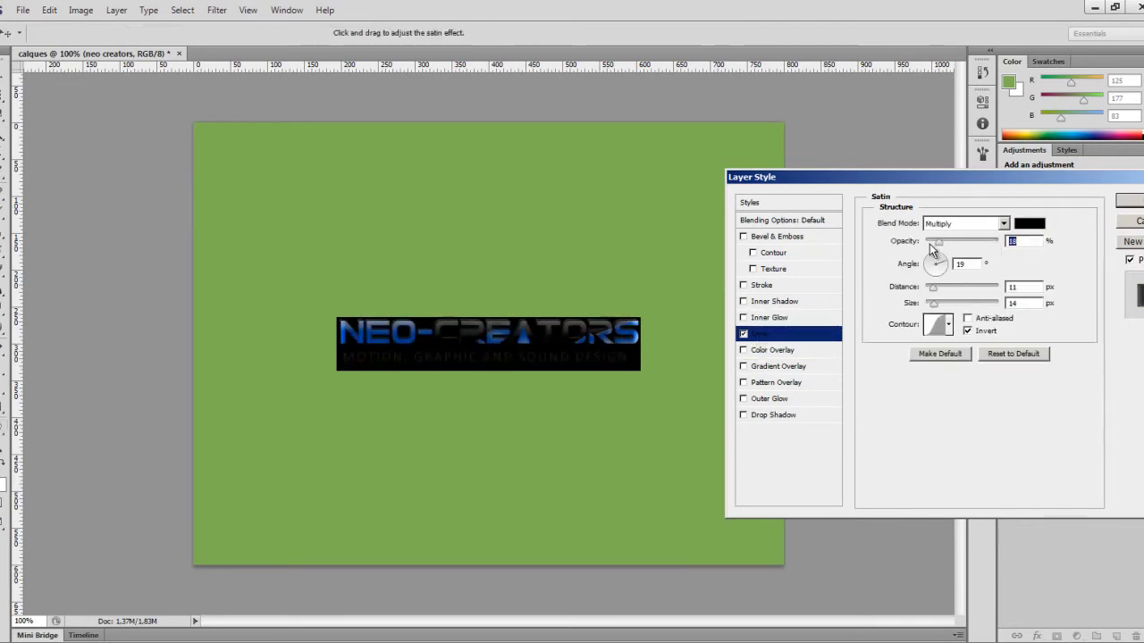
left_click(742, 333)
Step: Try a red Color Overlay in Multiply mode at 45% opacity, and switch its blend mode to Overlay
left_click(758, 352)
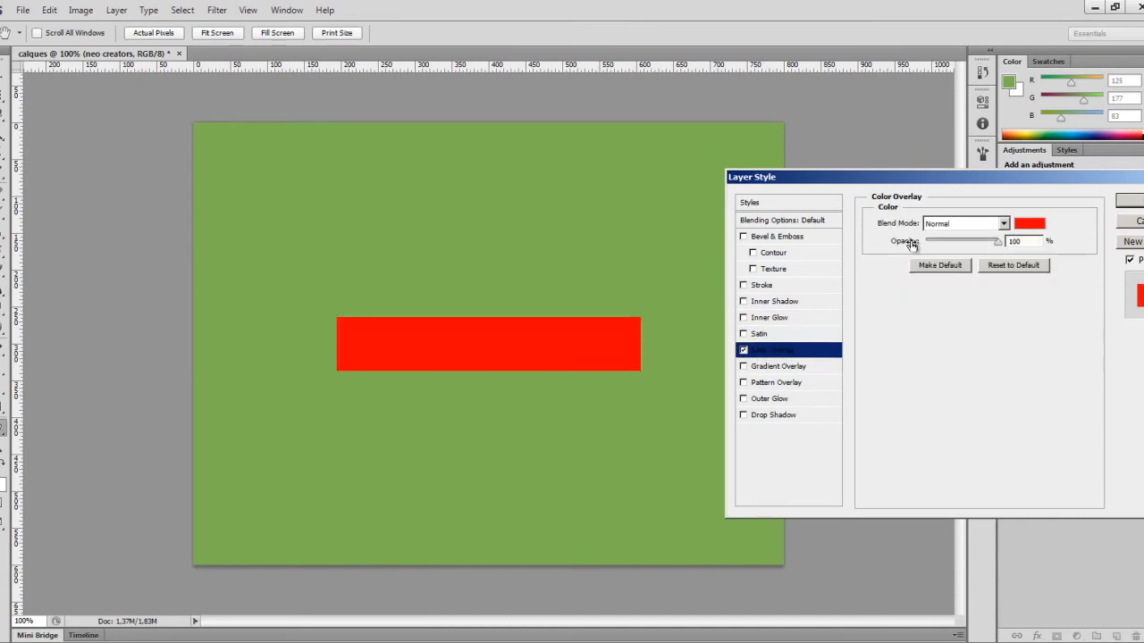
left_click(980, 231)
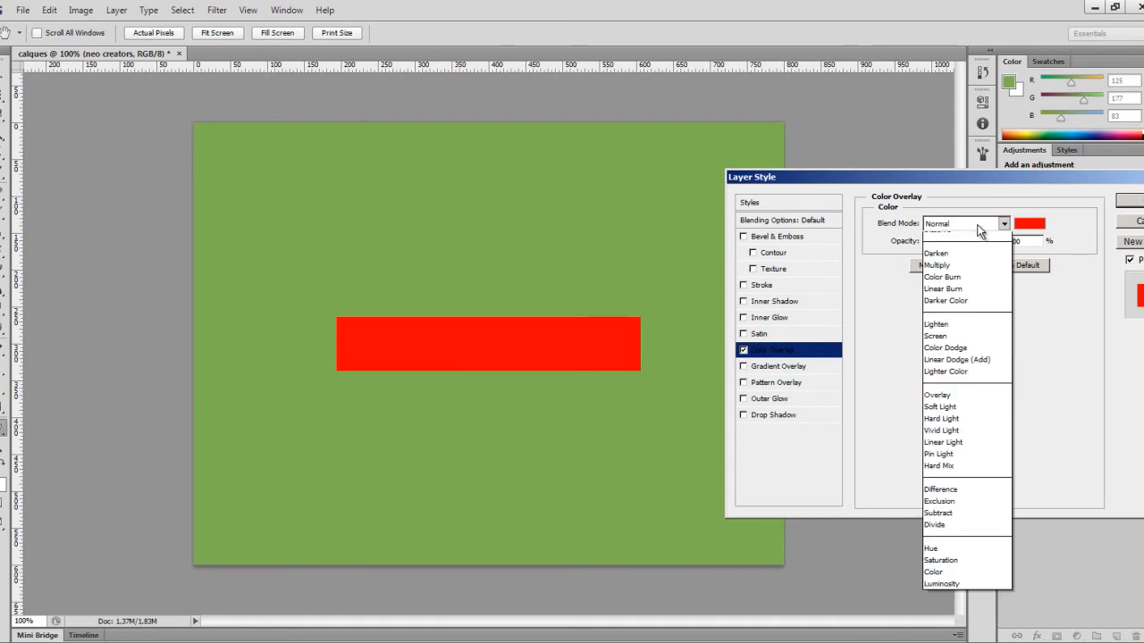
left_click(937, 285)
left_click_drag(983, 240, 958, 242)
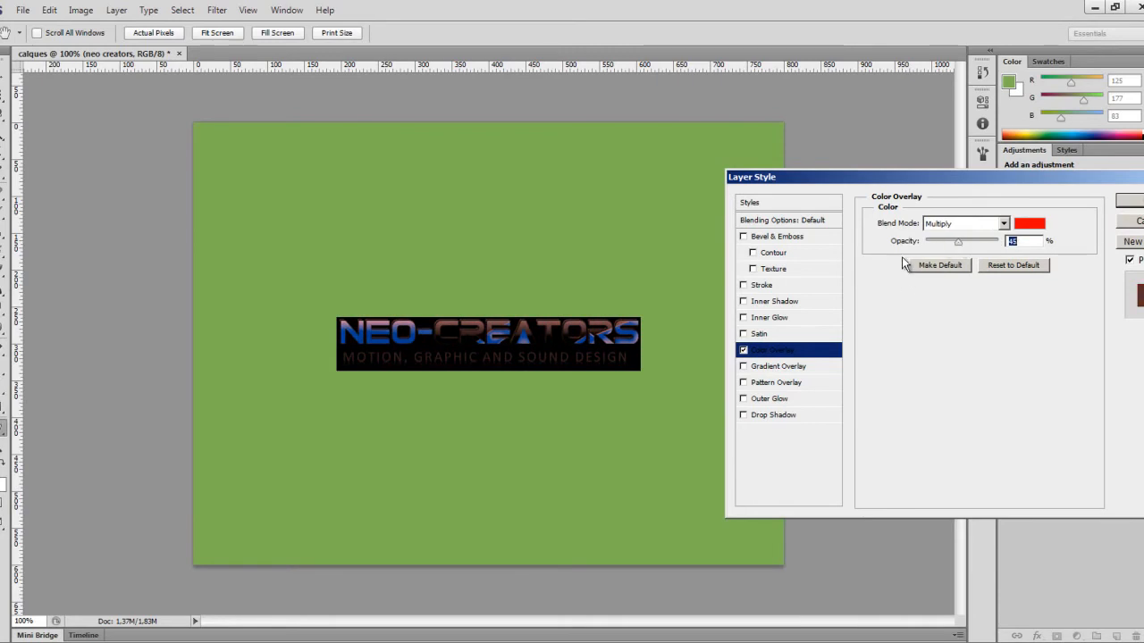
left_click(1002, 223)
left_click(955, 416)
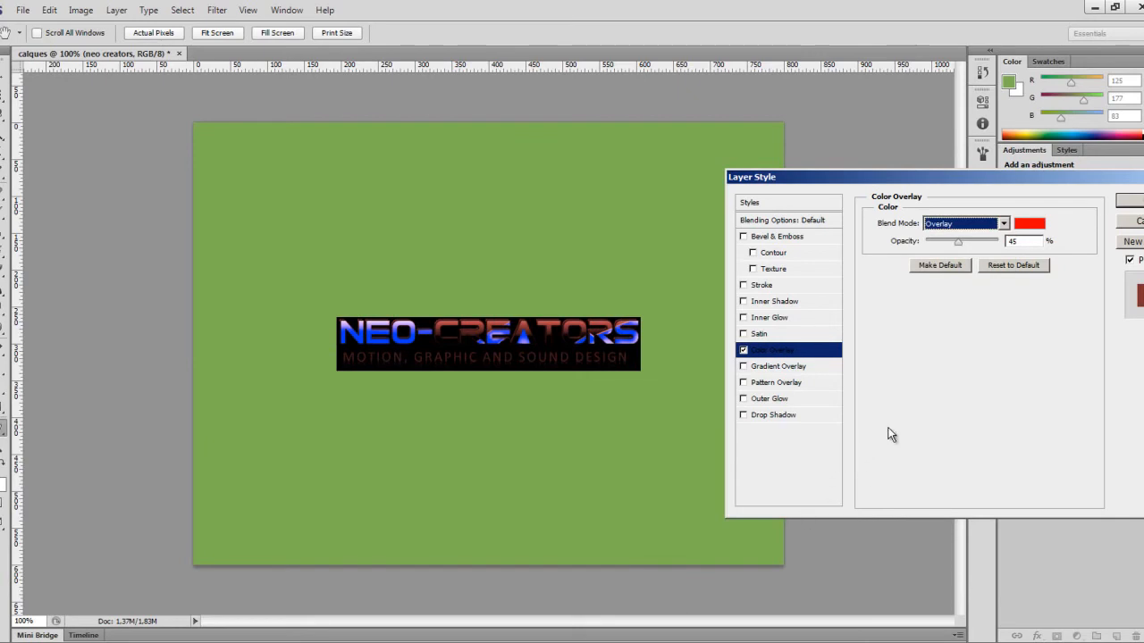
key("Tab")
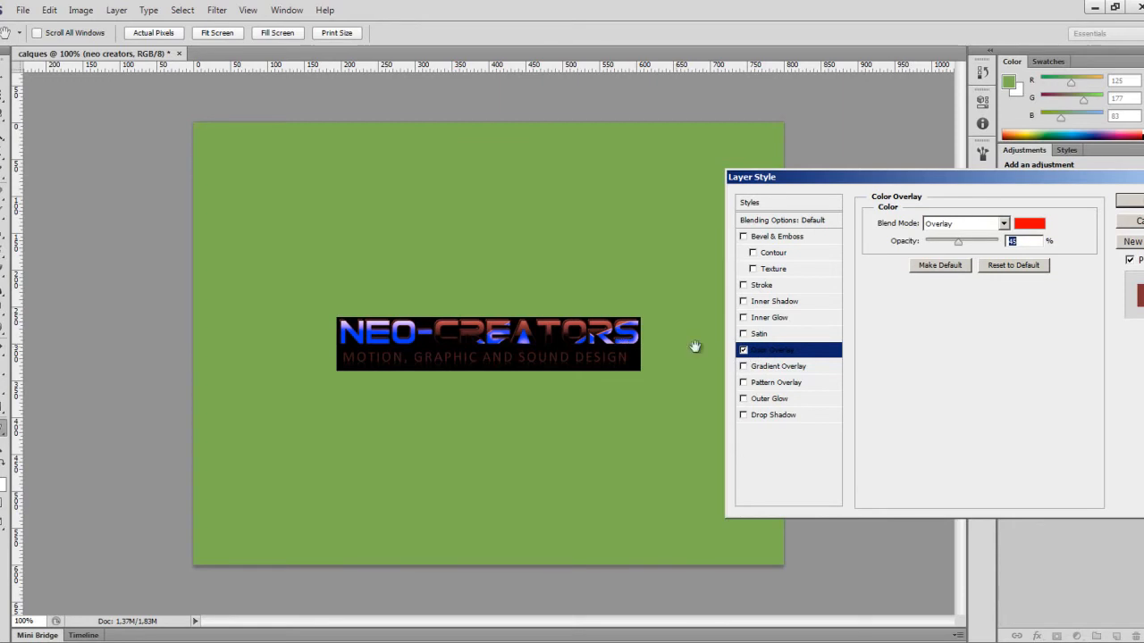
Step: Replace the Color Overlay with a black-to-white Gradient Overlay and set its blend mode to Overlay
left_click(742, 366)
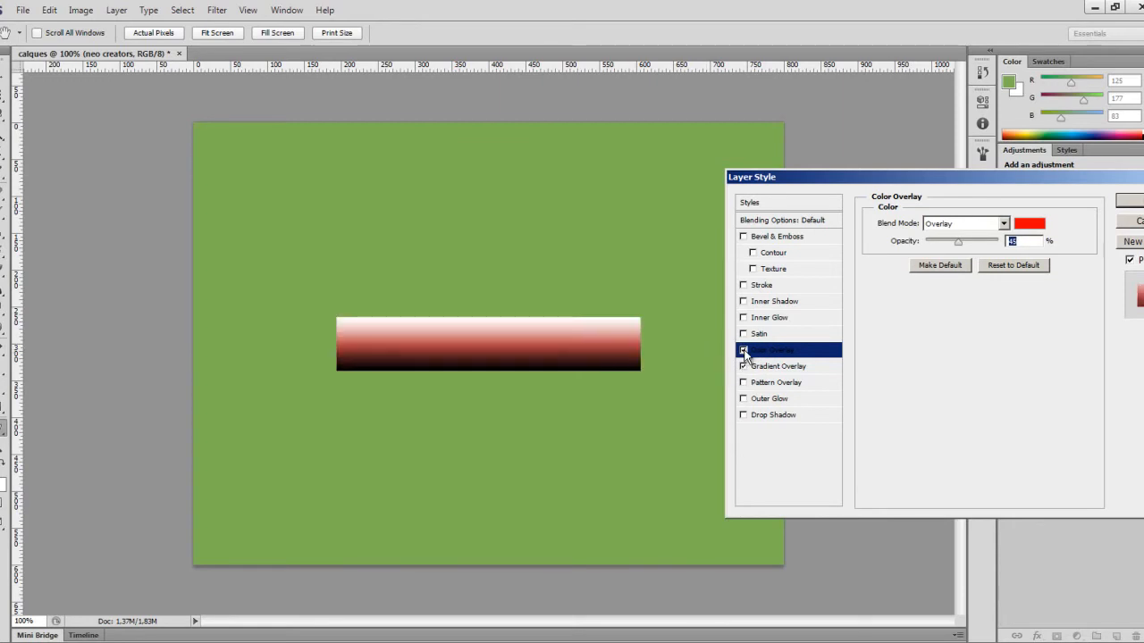
left_click(743, 350)
left_click(786, 365)
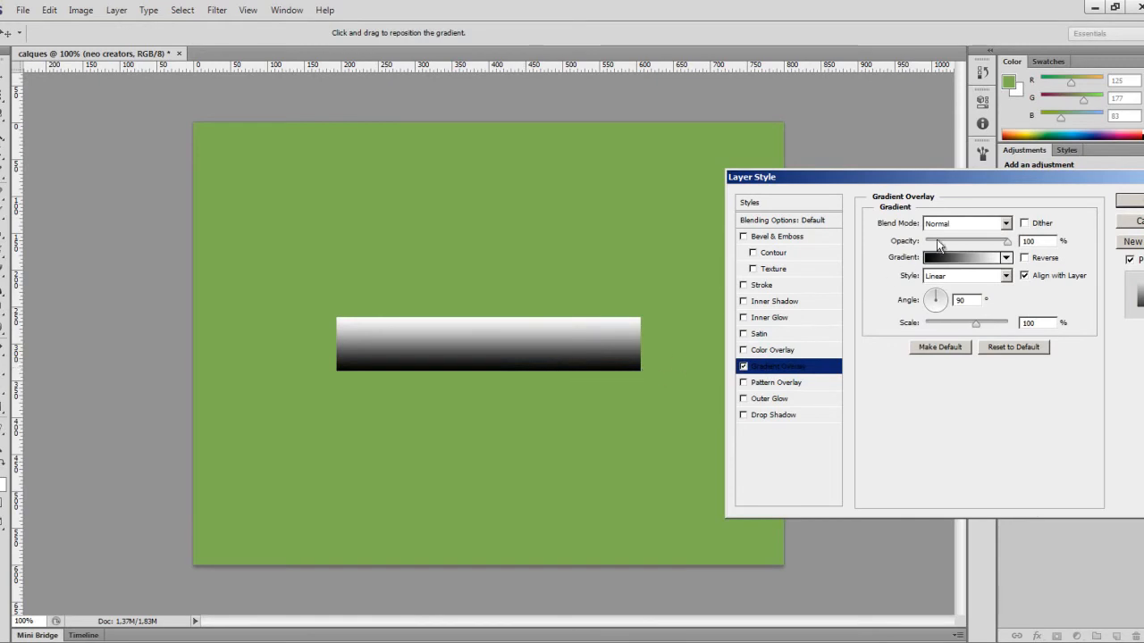
left_click(1006, 224)
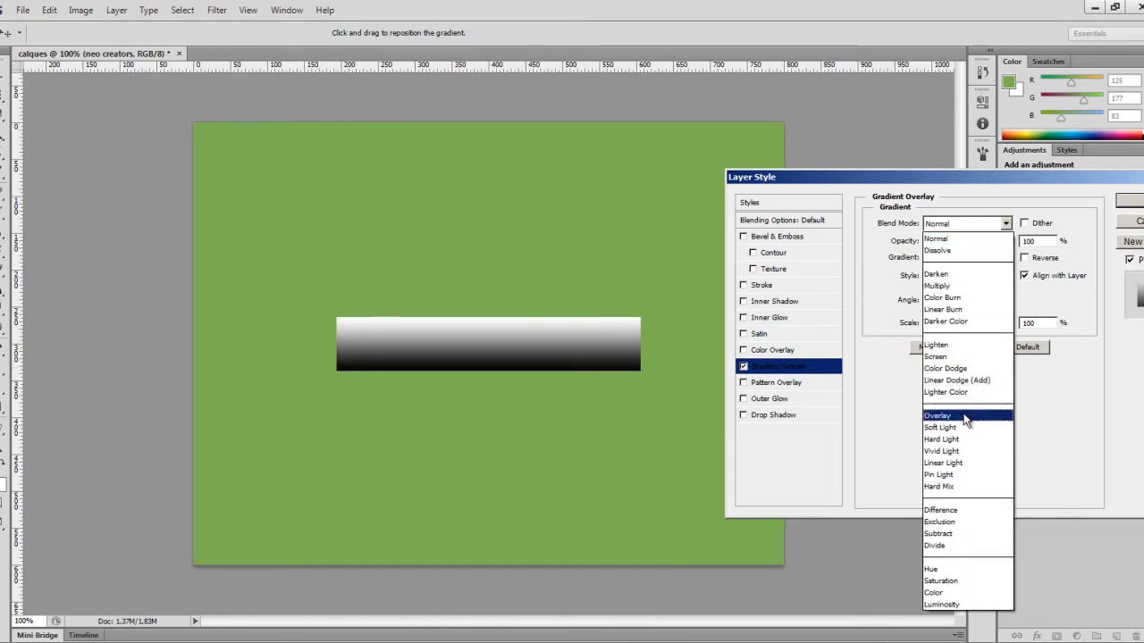
left_click(964, 415)
Step: Try the gradient overlay in Screen mode at 77% opacity and in Multiply at 100%, and set its mode to Lighten
left_click(960, 226)
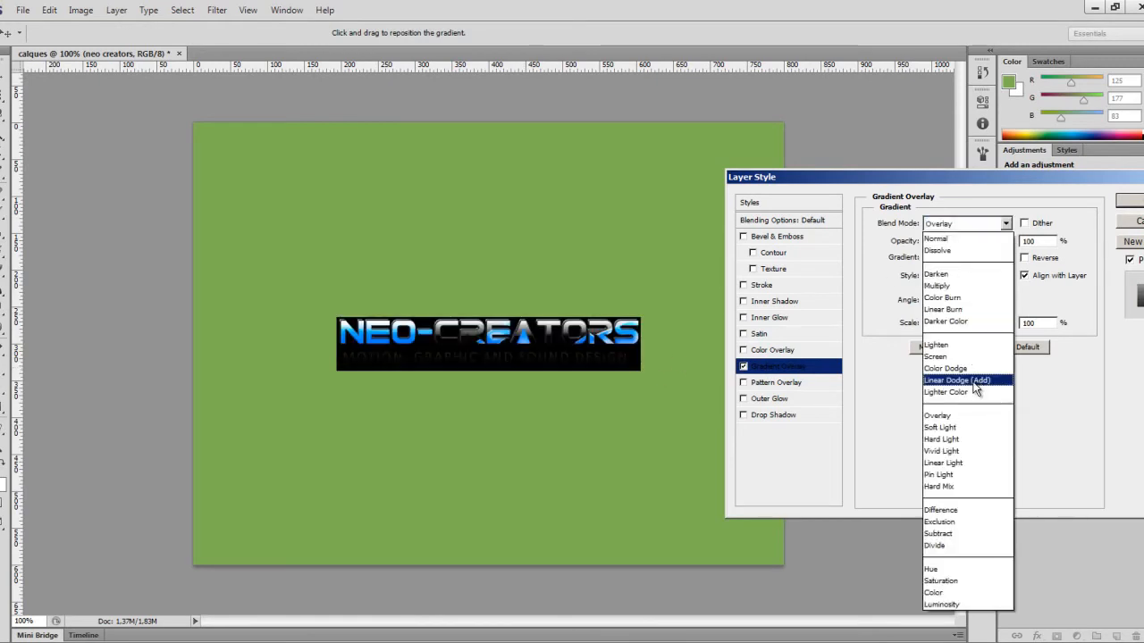
left_click(963, 363)
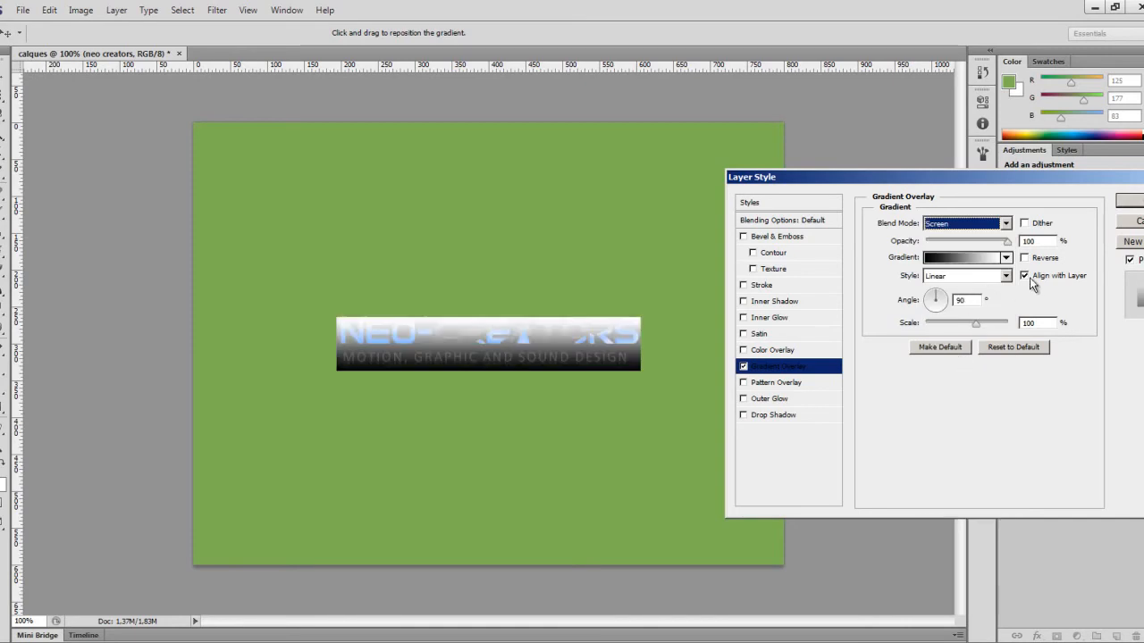
left_click_drag(1006, 248, 990, 247)
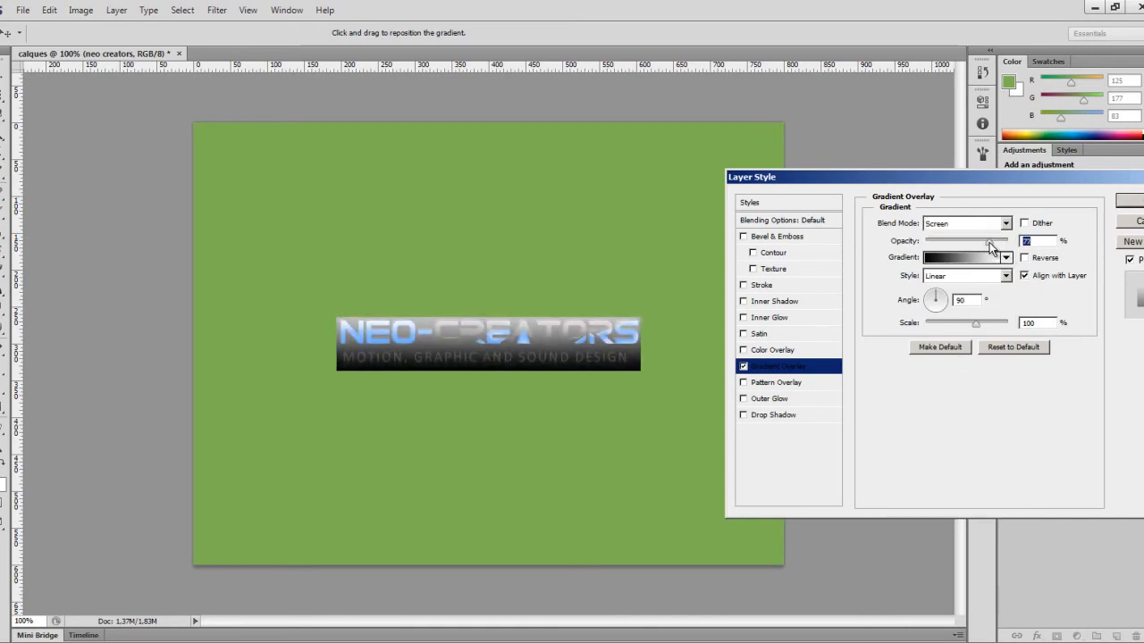
left_click(992, 225)
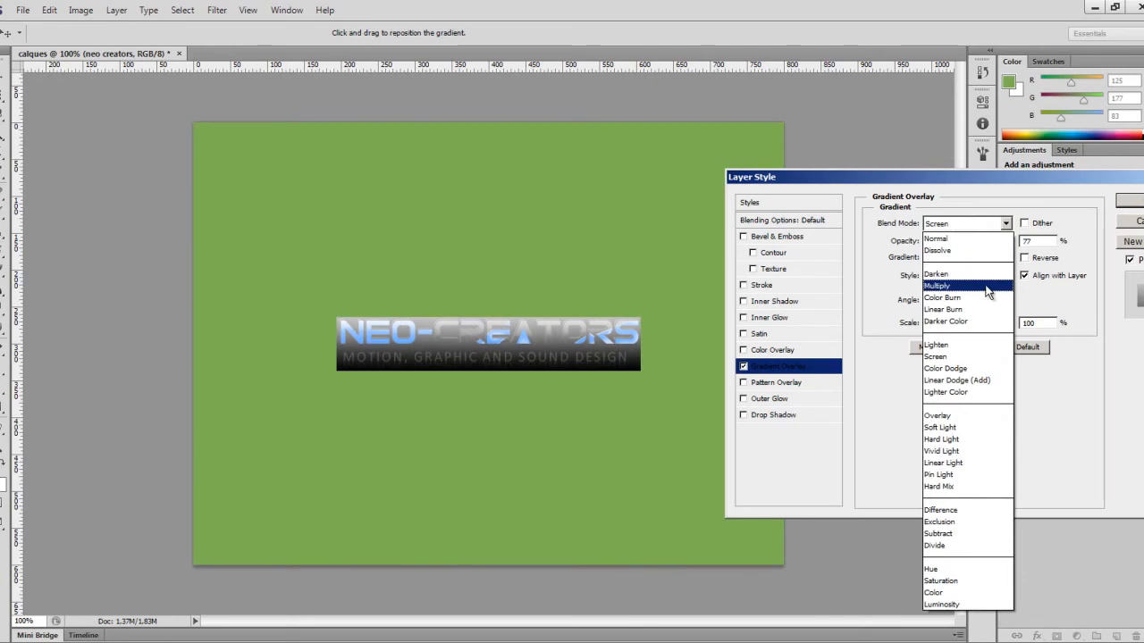
left_click(988, 290)
mouse_move(988, 243)
left_mouse_down()
mouse_move(908, 250)
mouse_move(1005, 234)
left_mouse_up()
left_click(1005, 225)
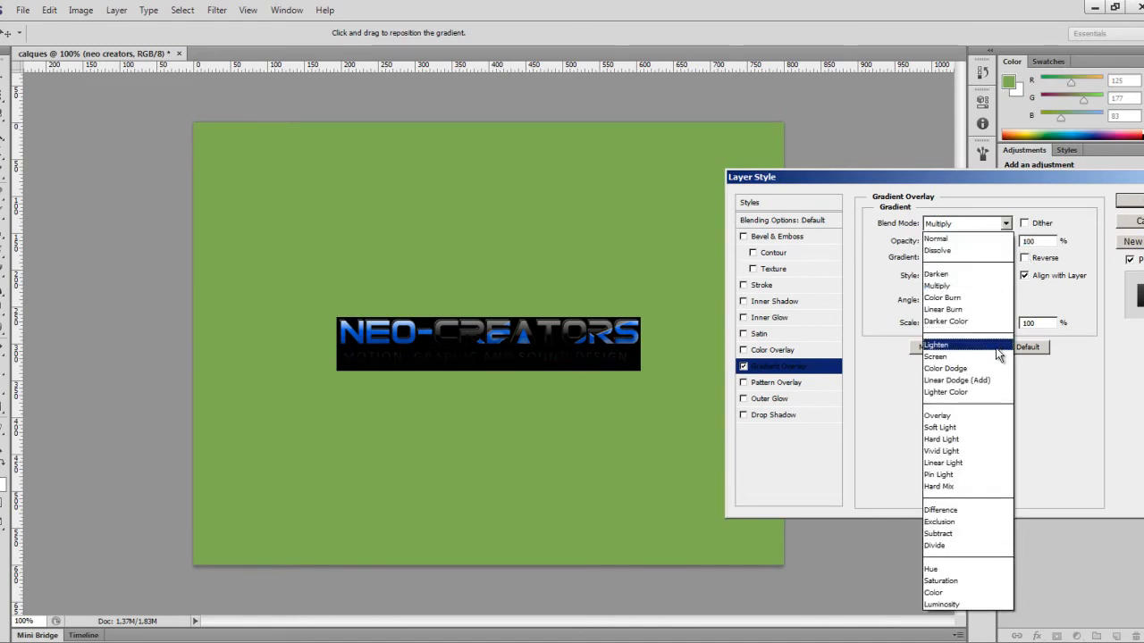
left_click(999, 346)
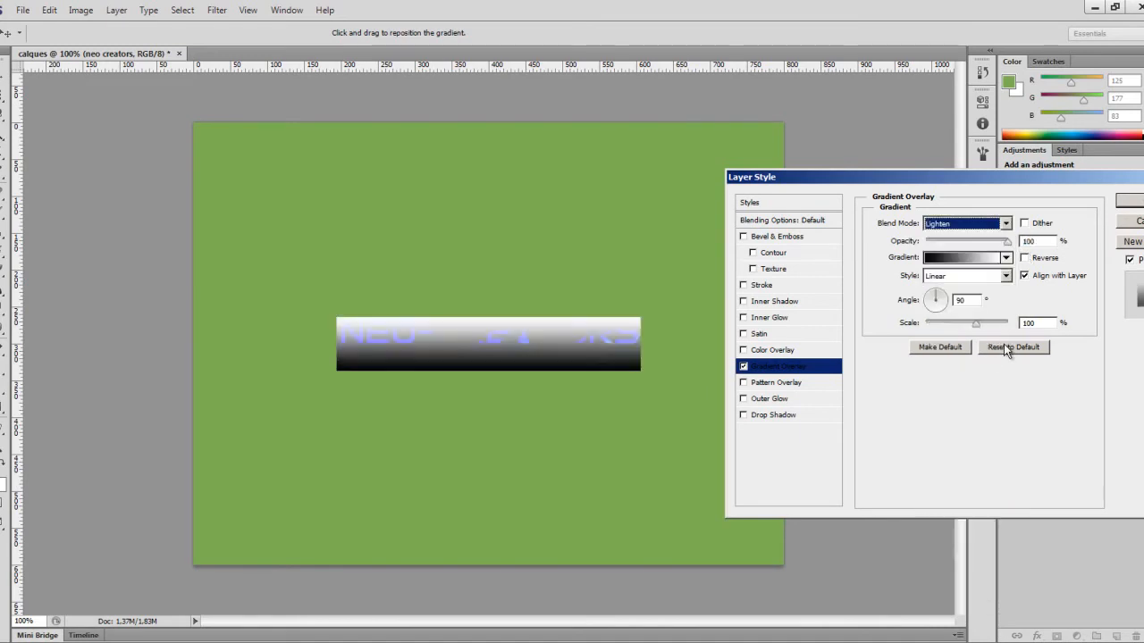
Step: Add a green color stop at about 48% to the overlay's black-to-white gradient
left_click(952, 255)
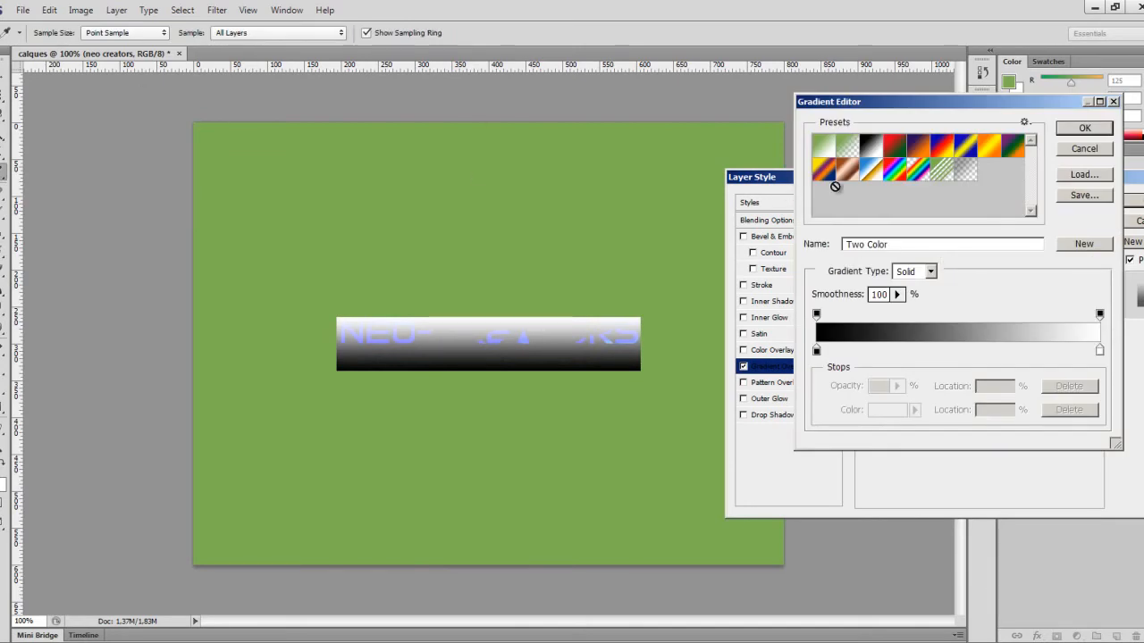
left_click_drag(863, 355, 938, 356)
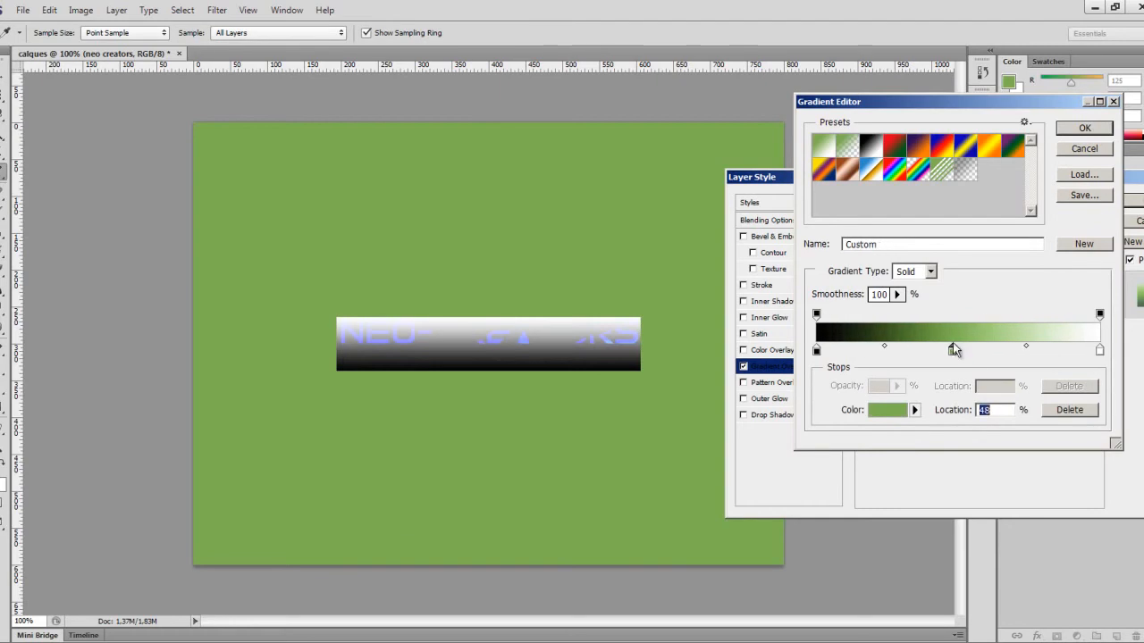
left_click(1081, 129)
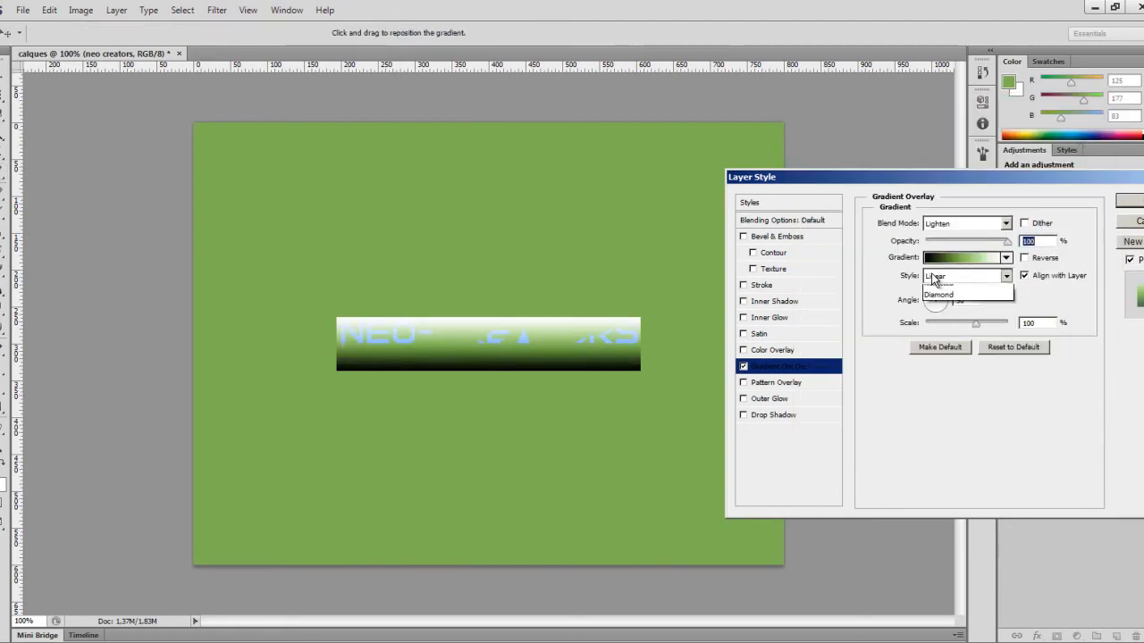
Step: Keep the gradient style Linear, set its angle to 129° and scale to about 116%, and turn off Gradient Overlay
left_click(934, 275)
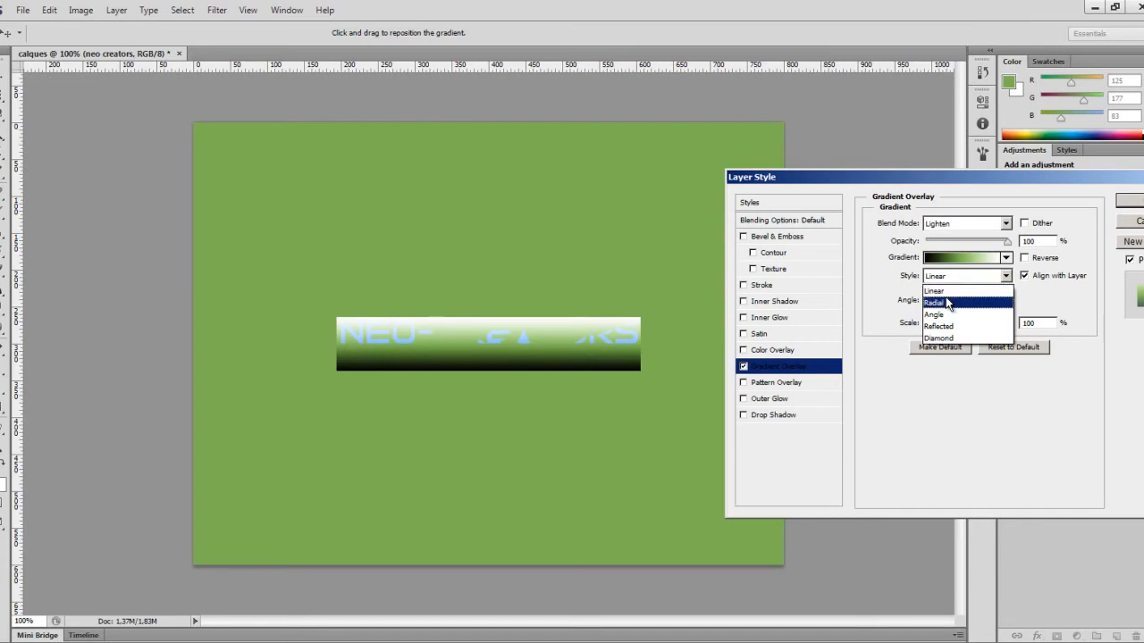
left_click(933, 290)
left_click_drag(934, 301, 984, 327)
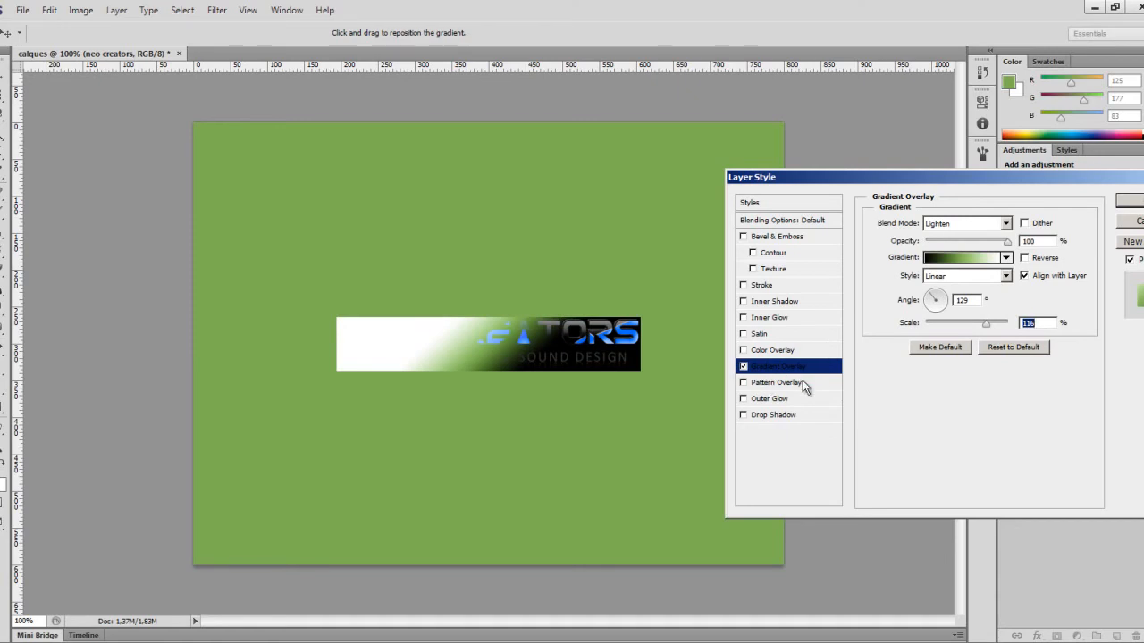
left_click(743, 366)
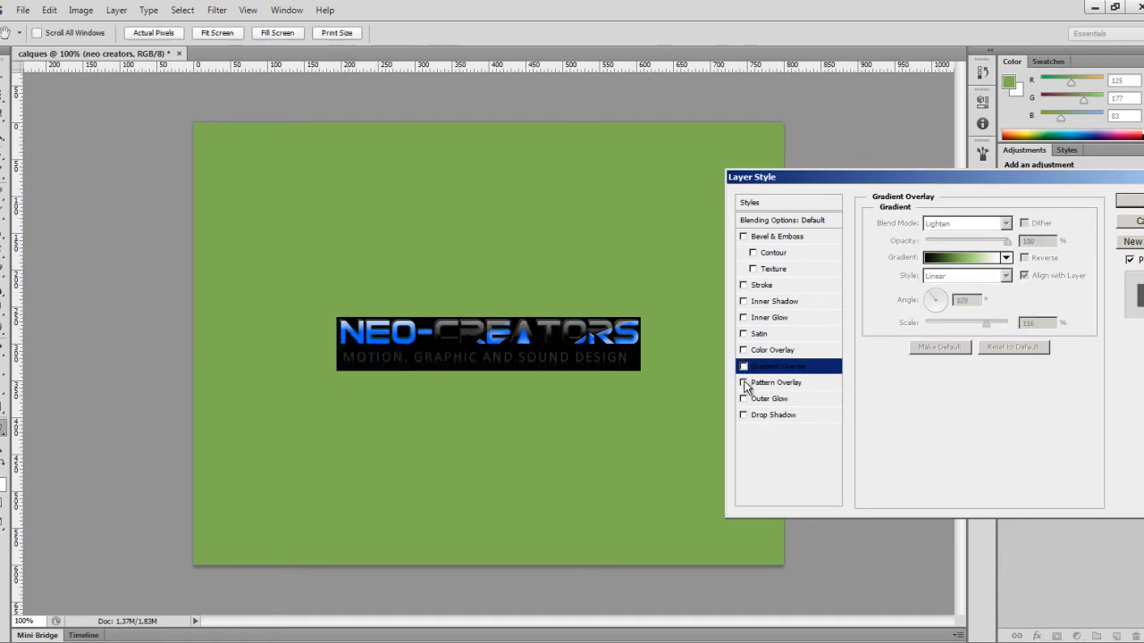
Step: Enable Pattern Overlay and choose the multicolored pattern next to the blue bubbles
left_click(743, 382)
left_click(802, 386)
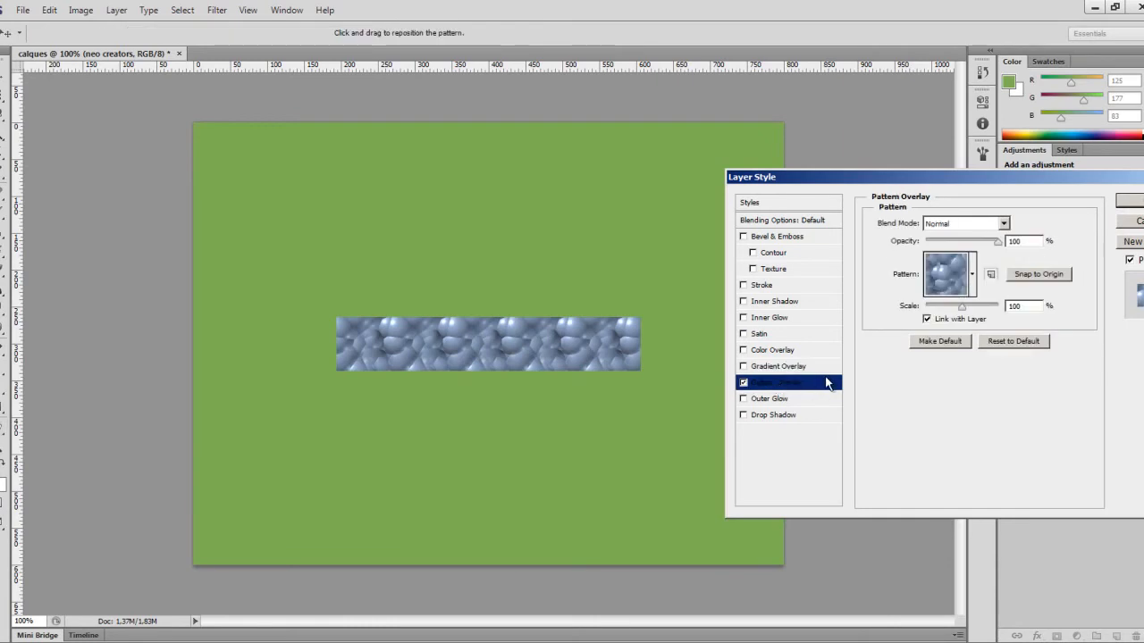
left_click(956, 284)
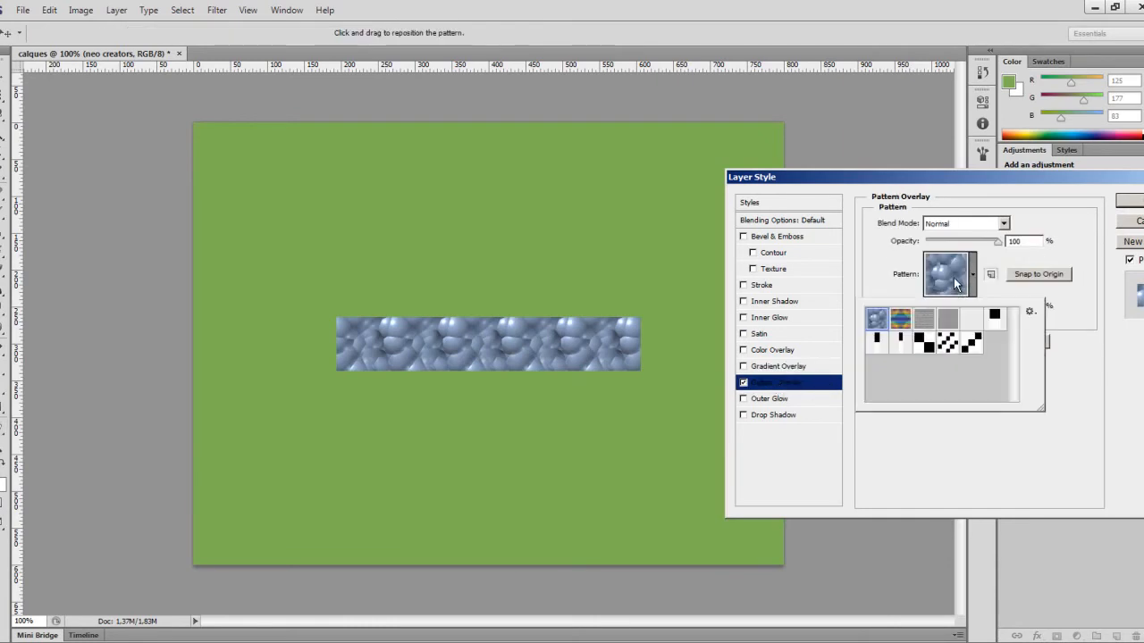
left_click(900, 320)
left_click(966, 421)
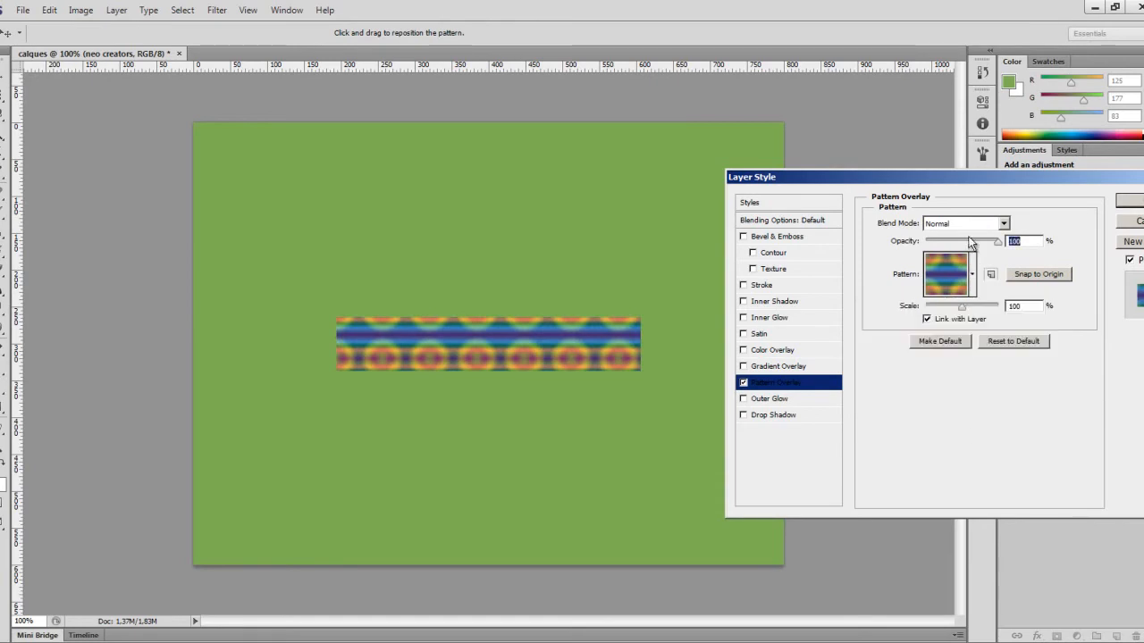
Step: Set the pattern overlay's blend mode to Multiply, reposition the pattern on the logo, and turn Pattern Overlay off
left_click(965, 223)
left_click(949, 286)
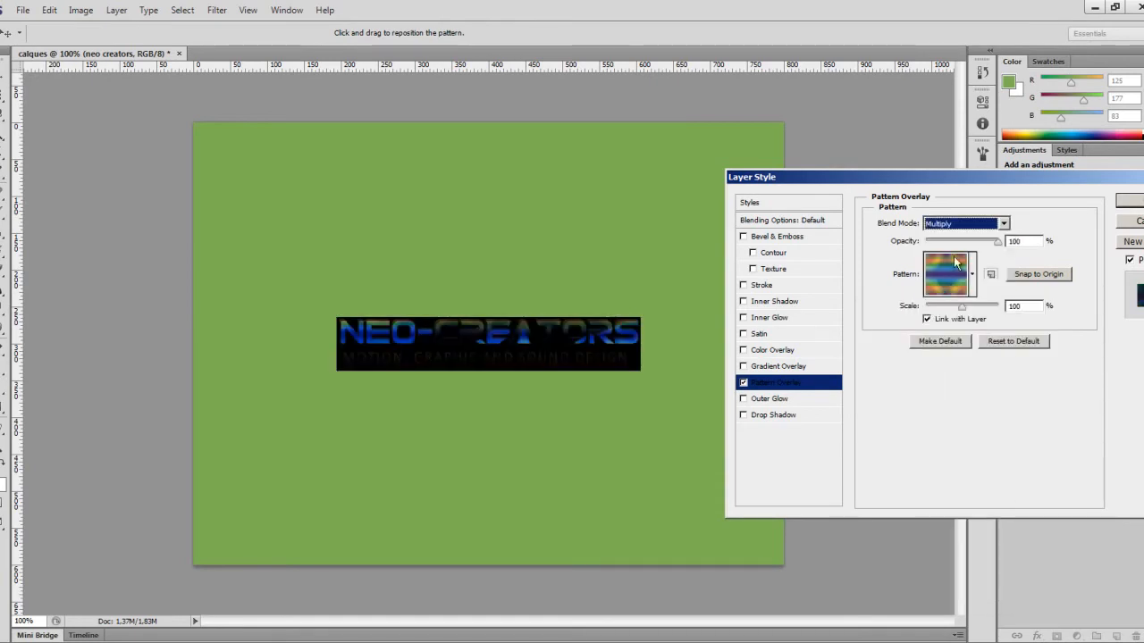
left_click_drag(628, 319, 609, 337)
left_click(742, 383)
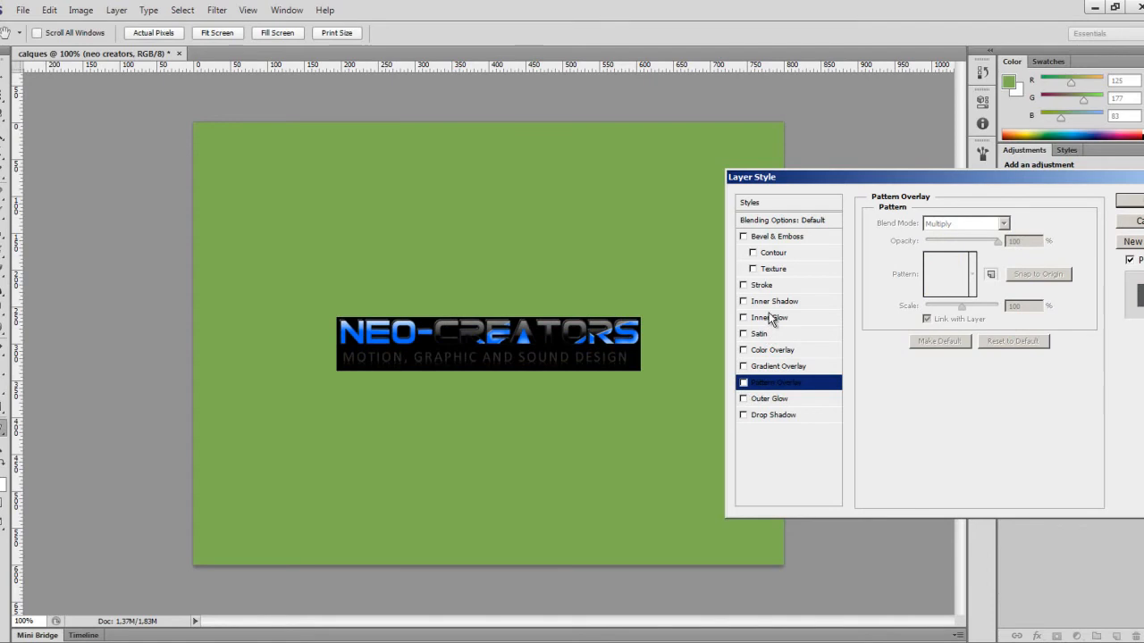
Step: Try an Outer Glow with 12% spread, 54 px size, 15% opacity and 100% range, and turn it off
left_click(777, 402)
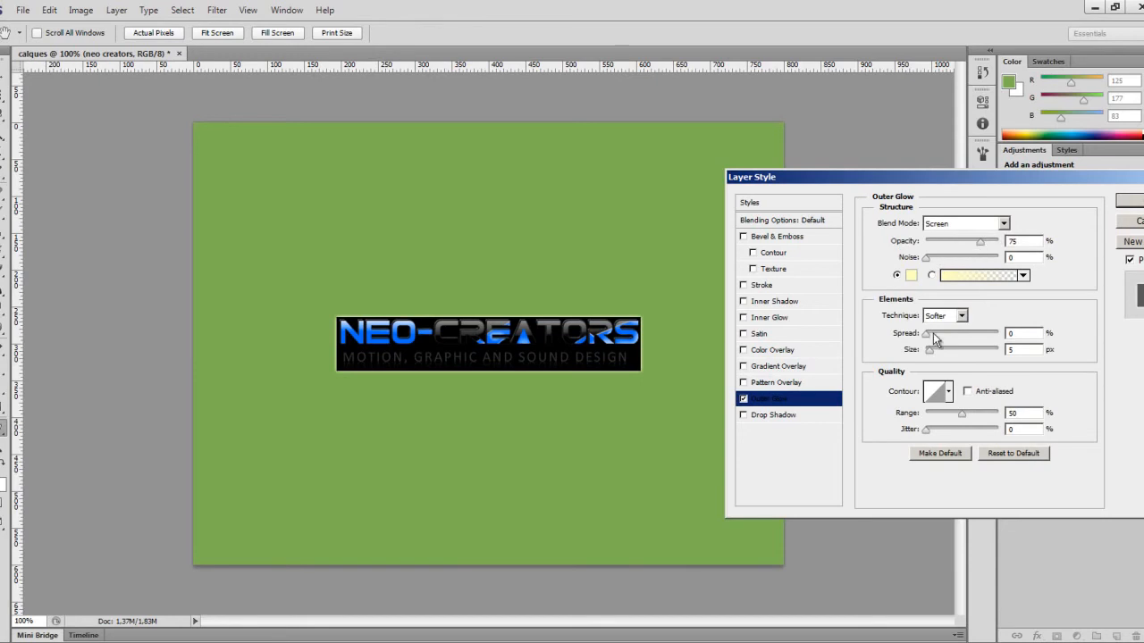
mouse_move(933, 333)
left_mouse_down()
mouse_move(949, 334)
mouse_move(936, 334)
mouse_move(934, 354)
mouse_move(945, 353)
left_mouse_up()
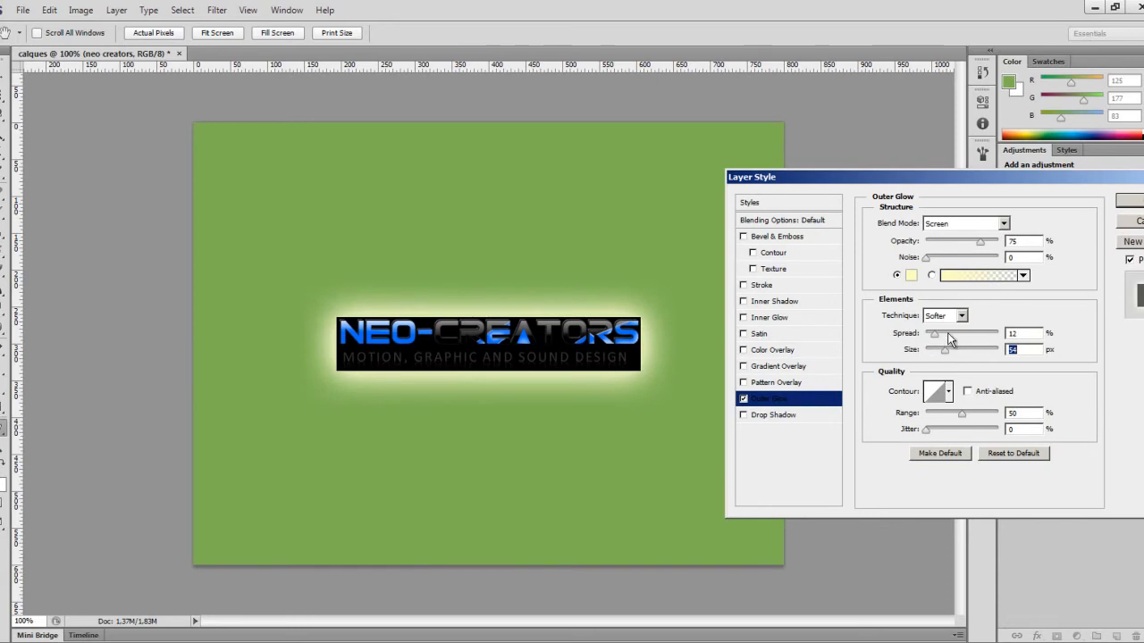
left_click_drag(978, 243, 936, 243)
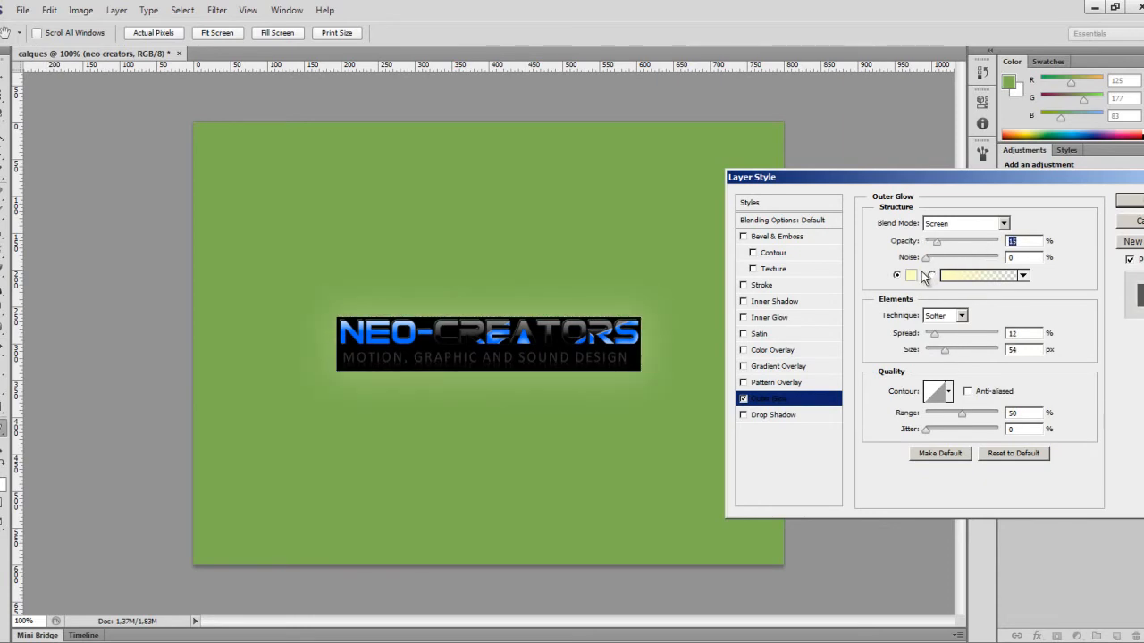
left_click_drag(961, 414, 1041, 433)
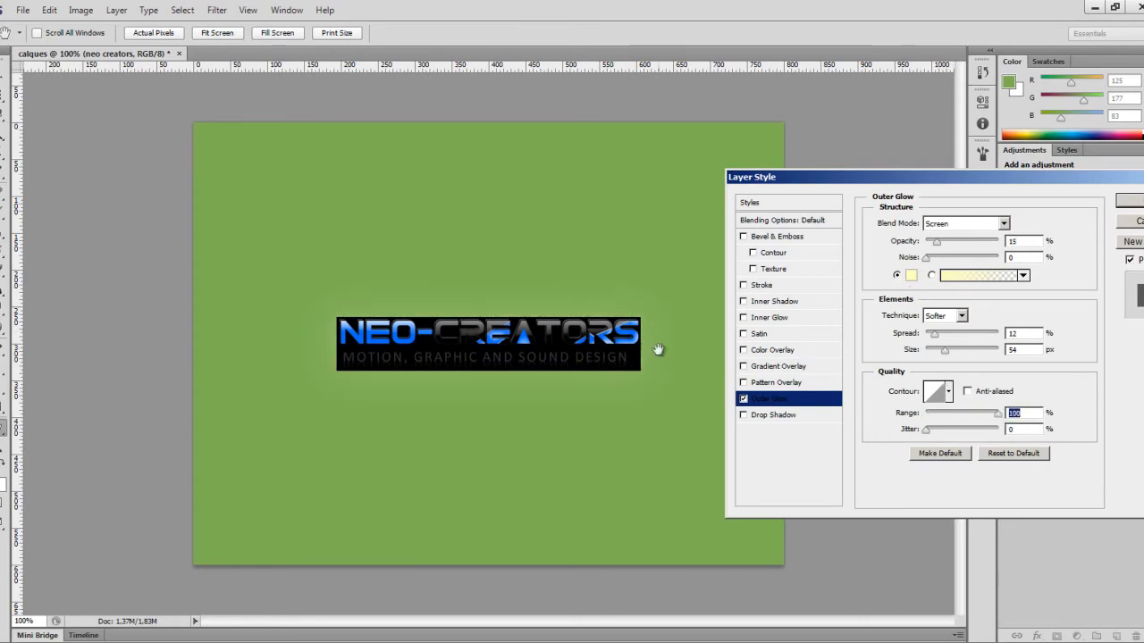
left_click(743, 399)
Step: Enable Drop Shadow, set its opacity to 48% and distance to 9 px, and increase its size
left_click(742, 415)
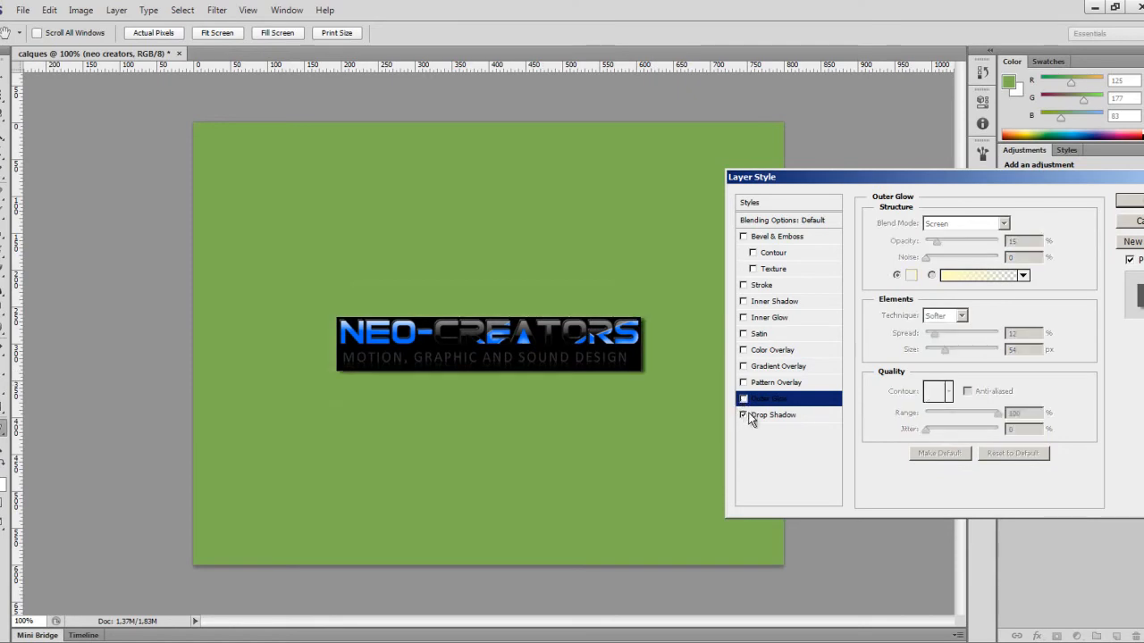
left_click(764, 419)
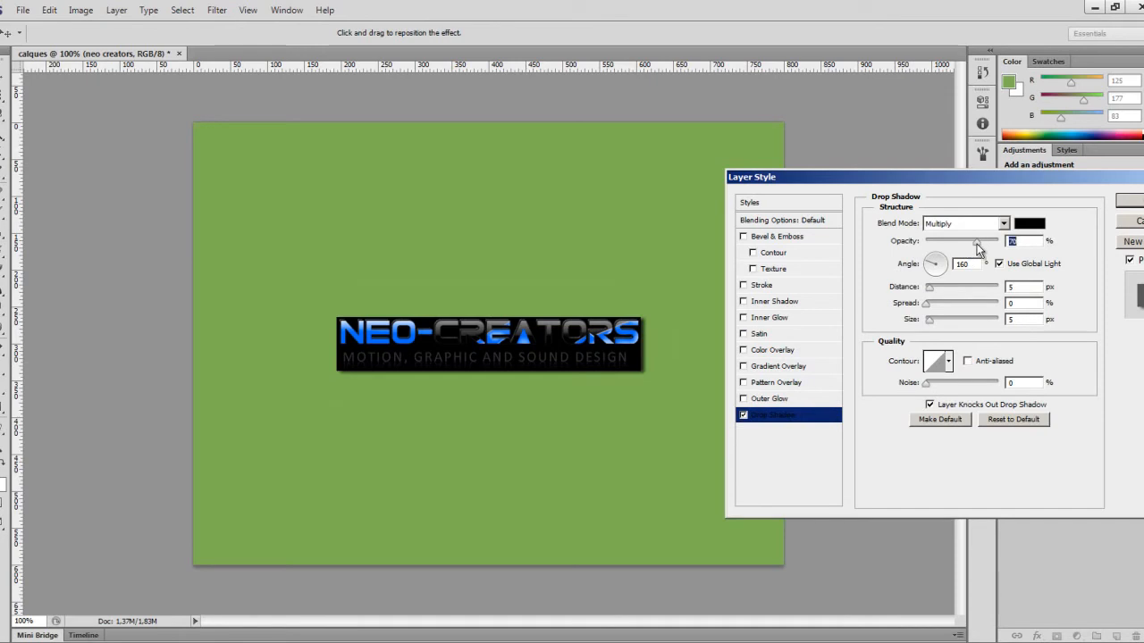
left_click_drag(989, 249, 963, 251)
left_click_drag(934, 288, 940, 325)
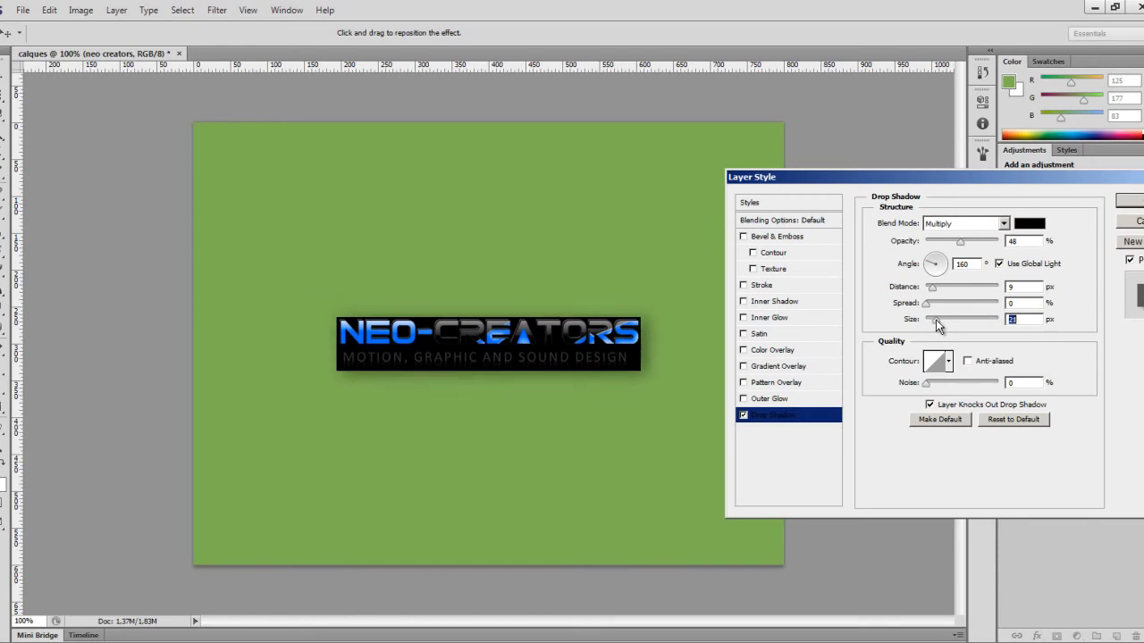
Step: Try 79% shadow opacity with the shadow moved below and to the left of the logo, and discard the layer style changes
left_click_drag(959, 242, 983, 249)
mouse_move(470, 374)
left_mouse_down()
mouse_move(464, 323)
mouse_move(449, 379)
mouse_move(467, 383)
left_mouse_up()
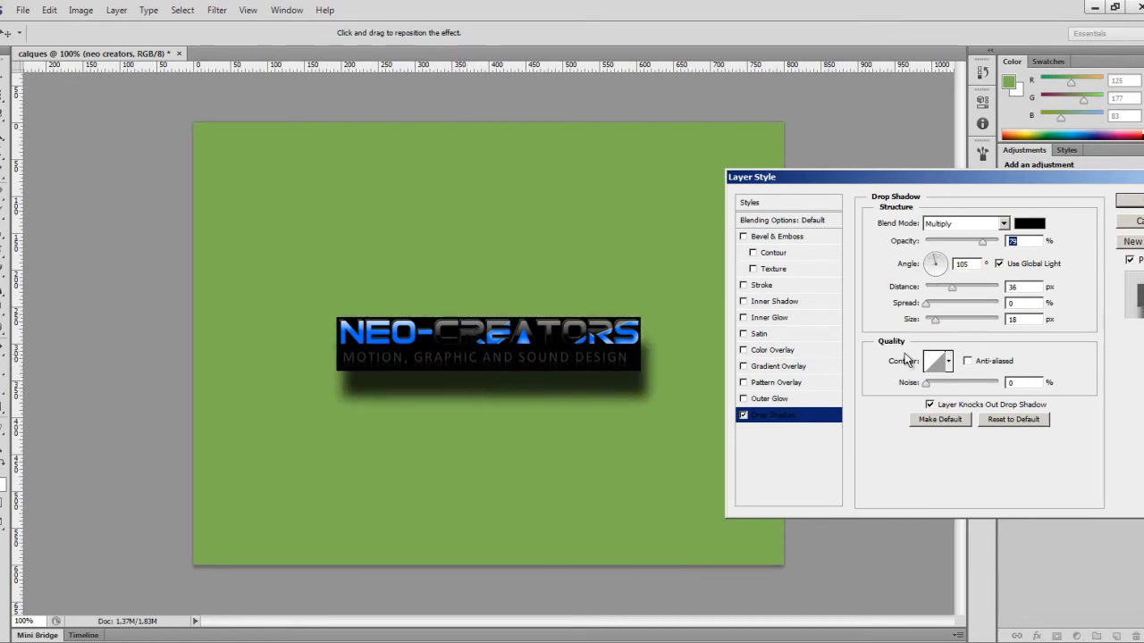
left_click_drag(592, 396, 558, 357)
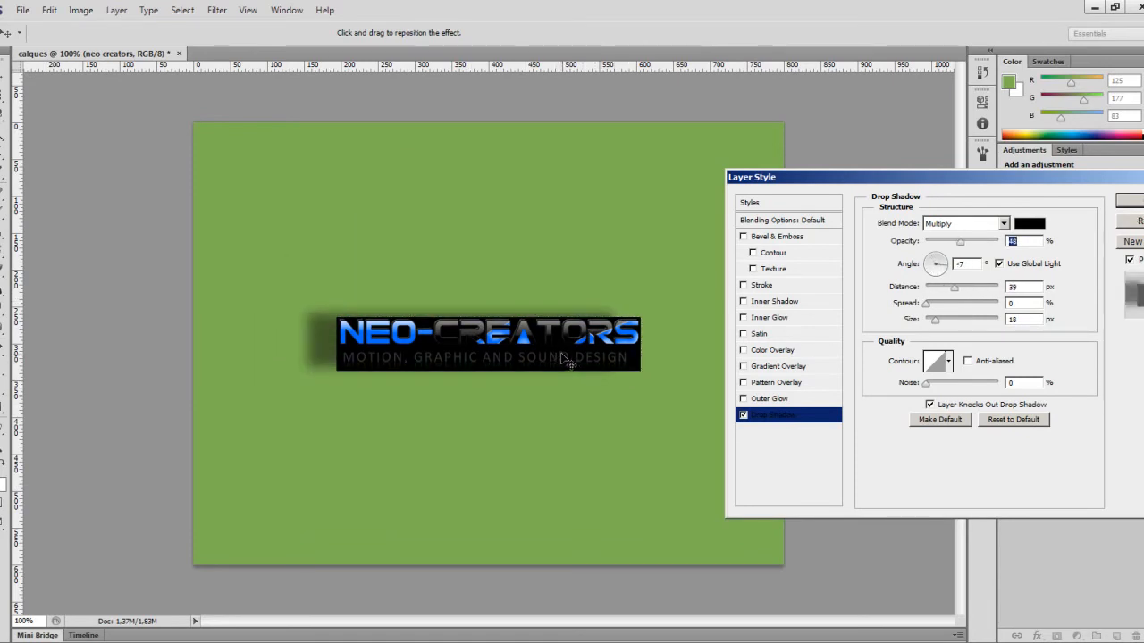
left_click(1137, 223)
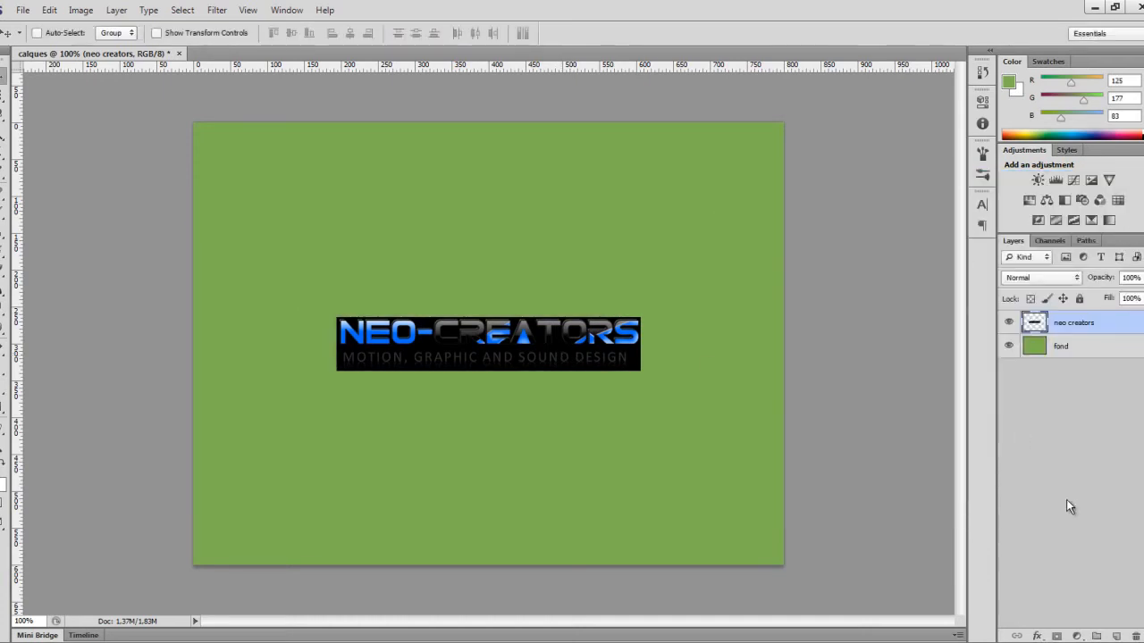
Step: Add a Drop Shadow to the neo creators layer with an enlarged shadow size, and apply the layer style
left_click(1037, 635)
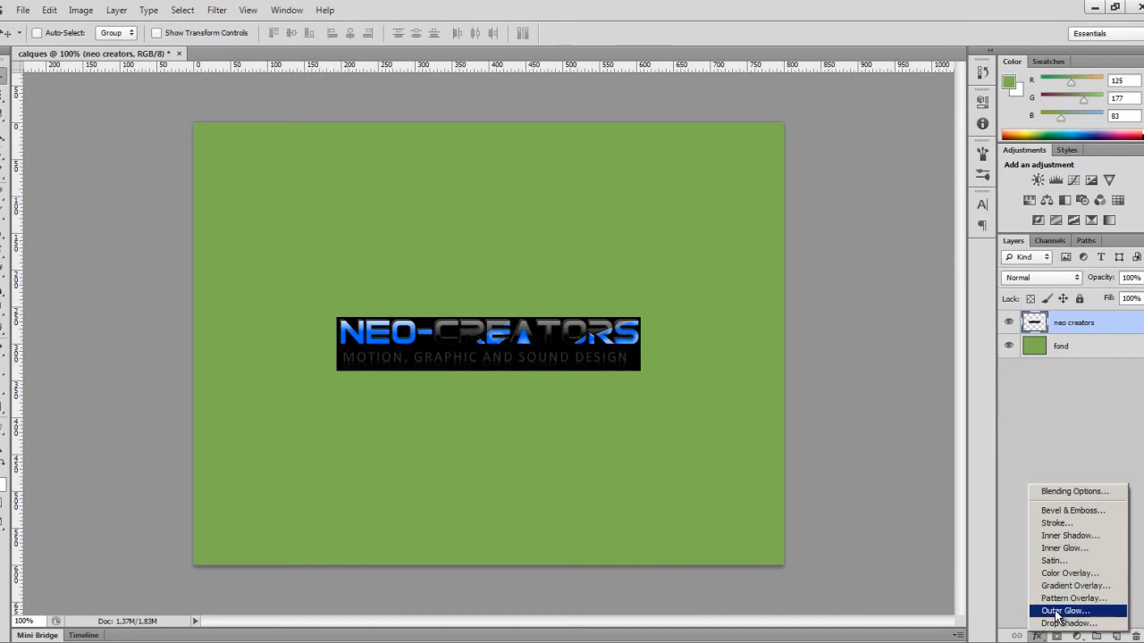
left_click(1048, 622)
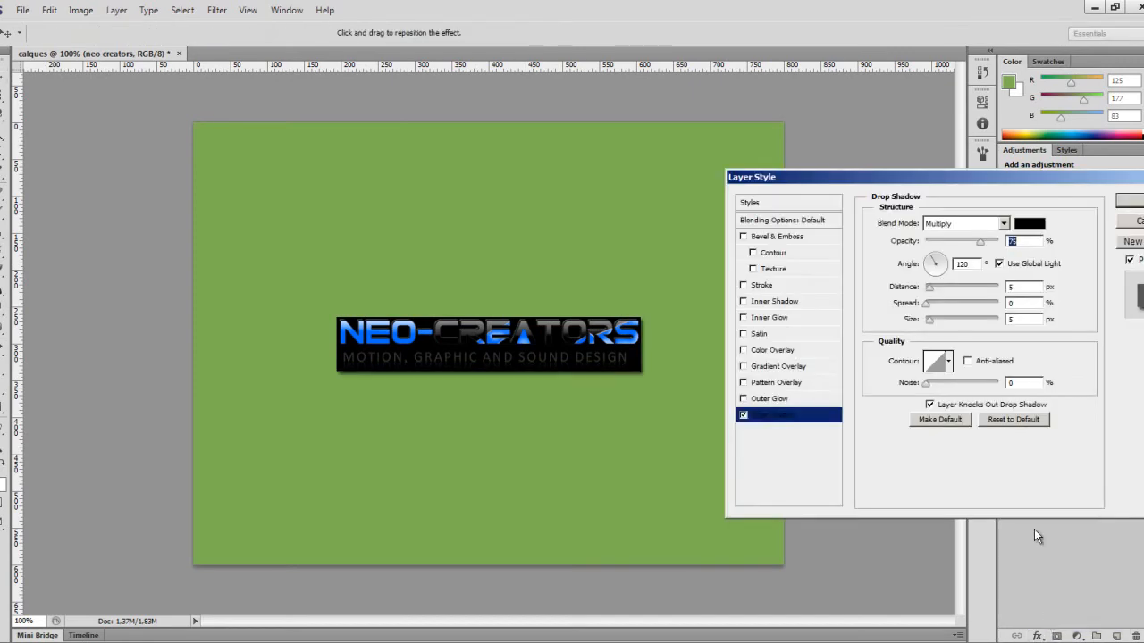
left_click_drag(931, 320, 943, 323)
left_click(1130, 204)
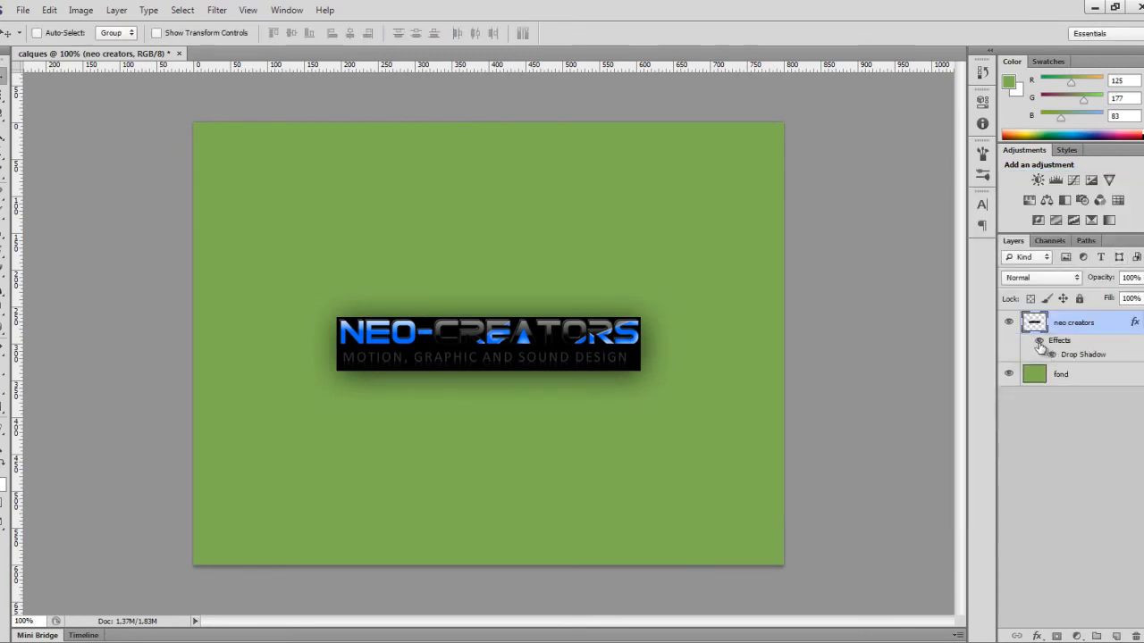
Step: Compare the logo with its layer effects and its drop shadow hidden and shown
left_click(1039, 344)
left_click(1039, 343)
left_click(1054, 356)
left_click(1052, 355)
left_click(1053, 354)
left_click(1053, 355)
right_click(1068, 341)
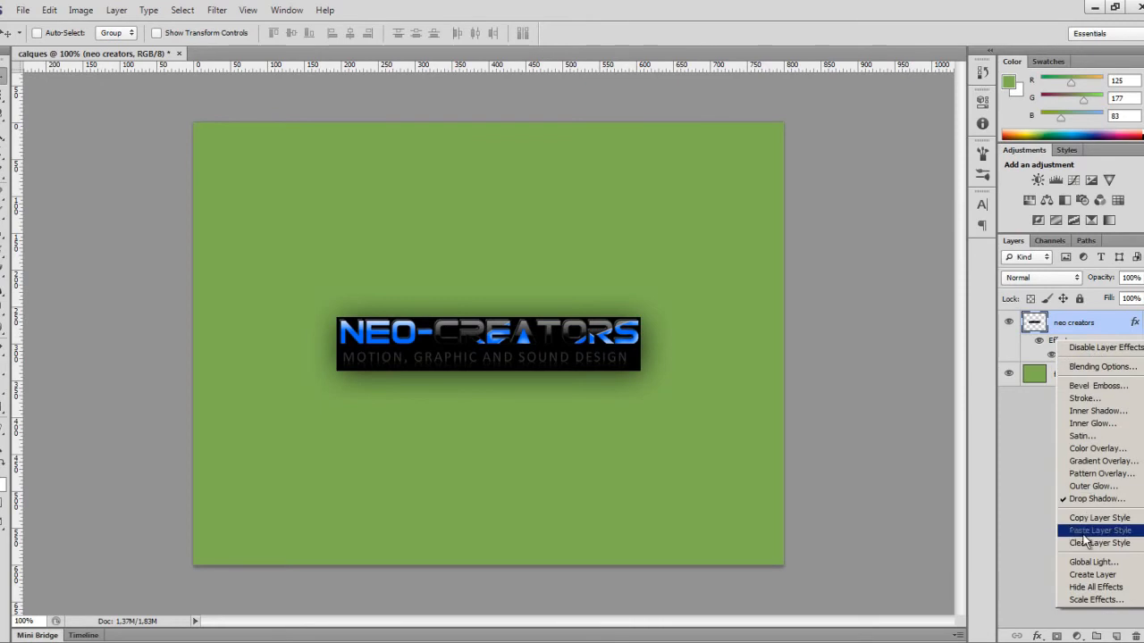
left_click(1086, 520)
left_click(1081, 377)
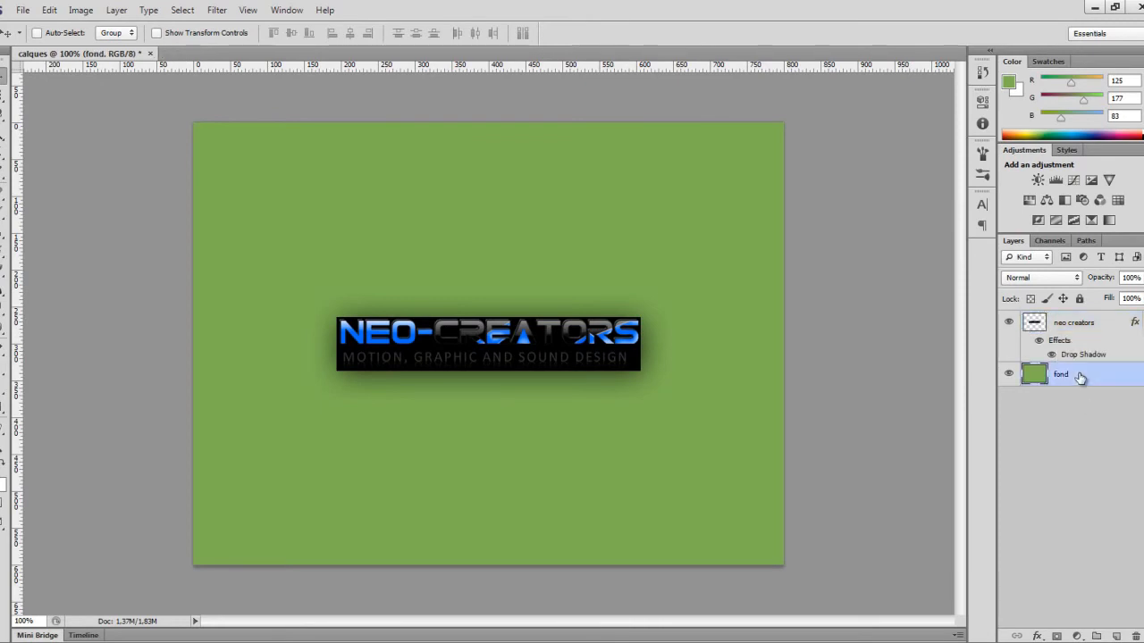
right_click(1080, 377)
left_click(1121, 452)
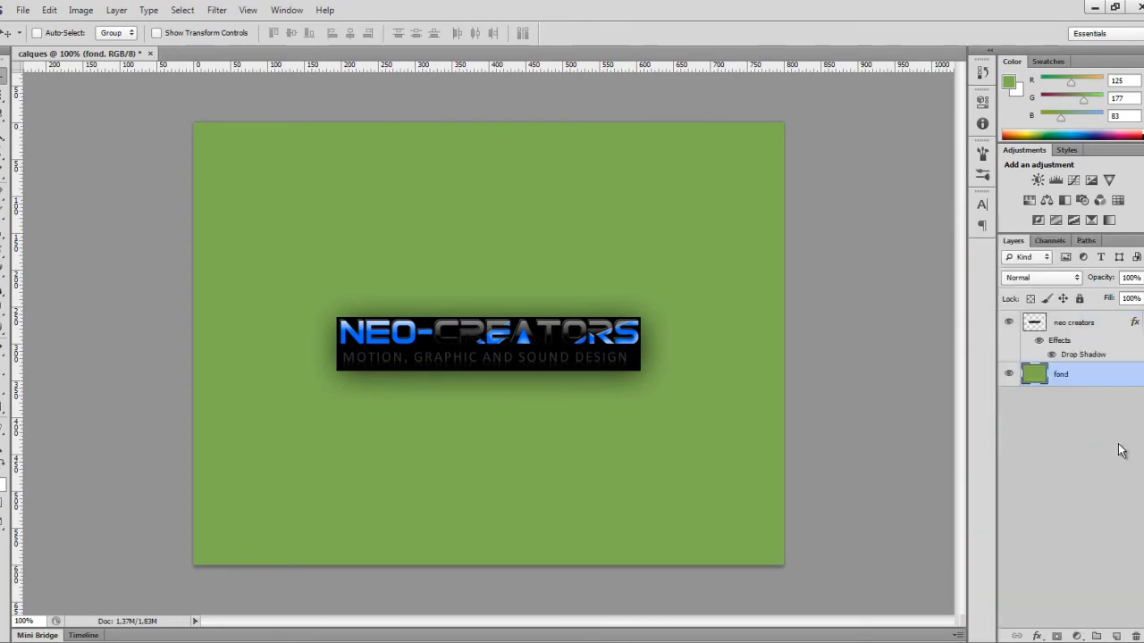
left_click(1114, 635)
left_click(1135, 635)
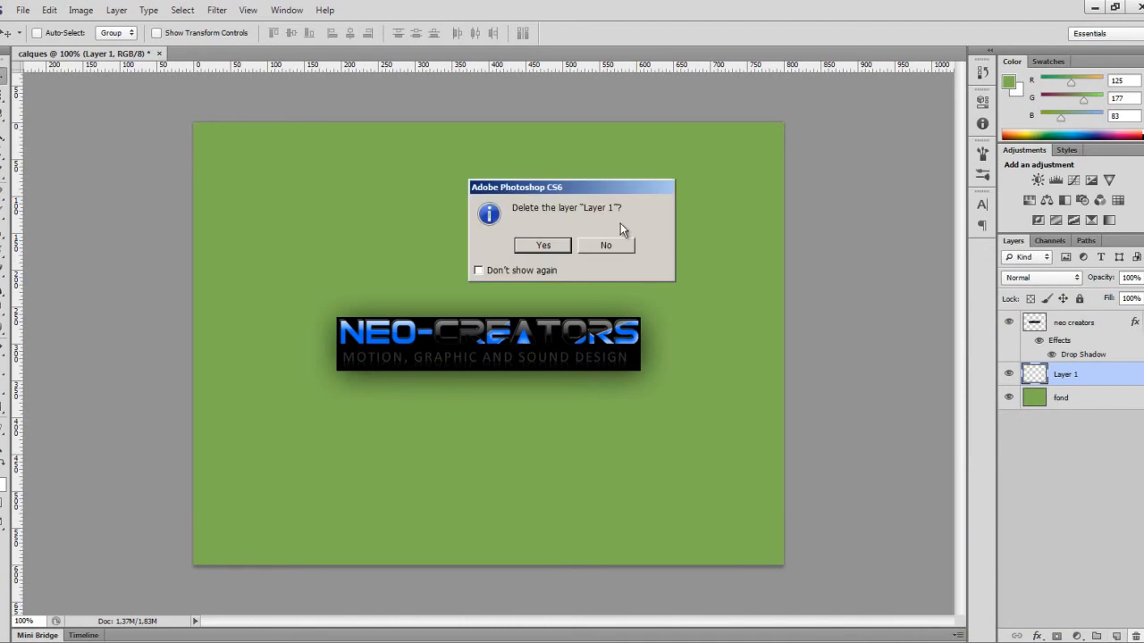
key("Return")
Step: Add a text box above the logo containing the word "texte" and deselect the layers
key("t")
left_click_drag(318, 193, 610, 275)
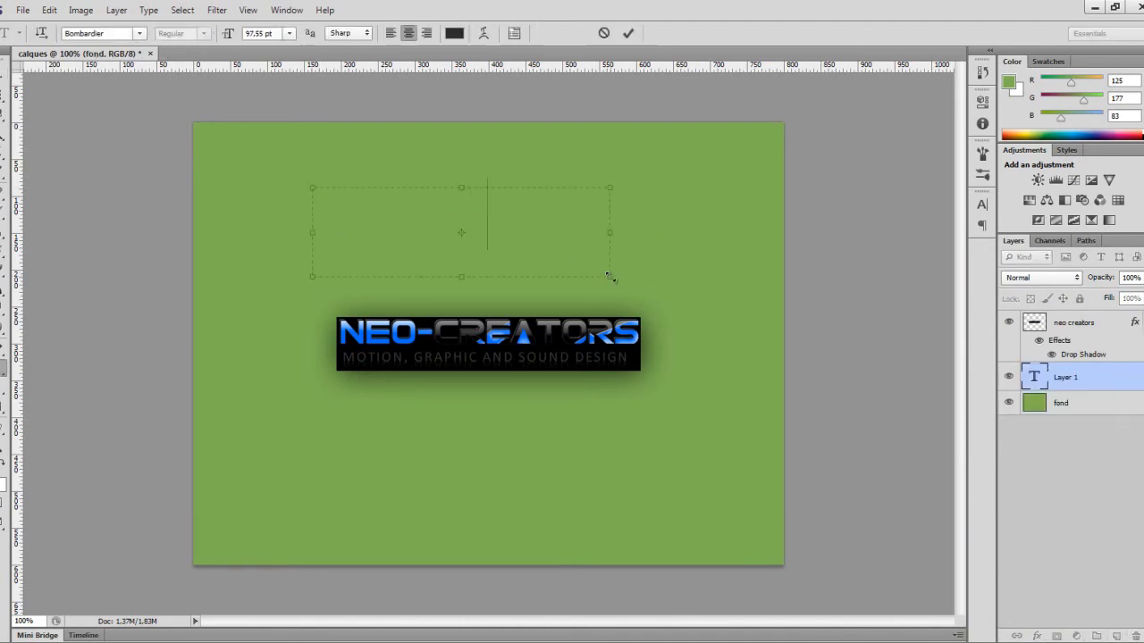
type("texte")
left_click(1065, 476)
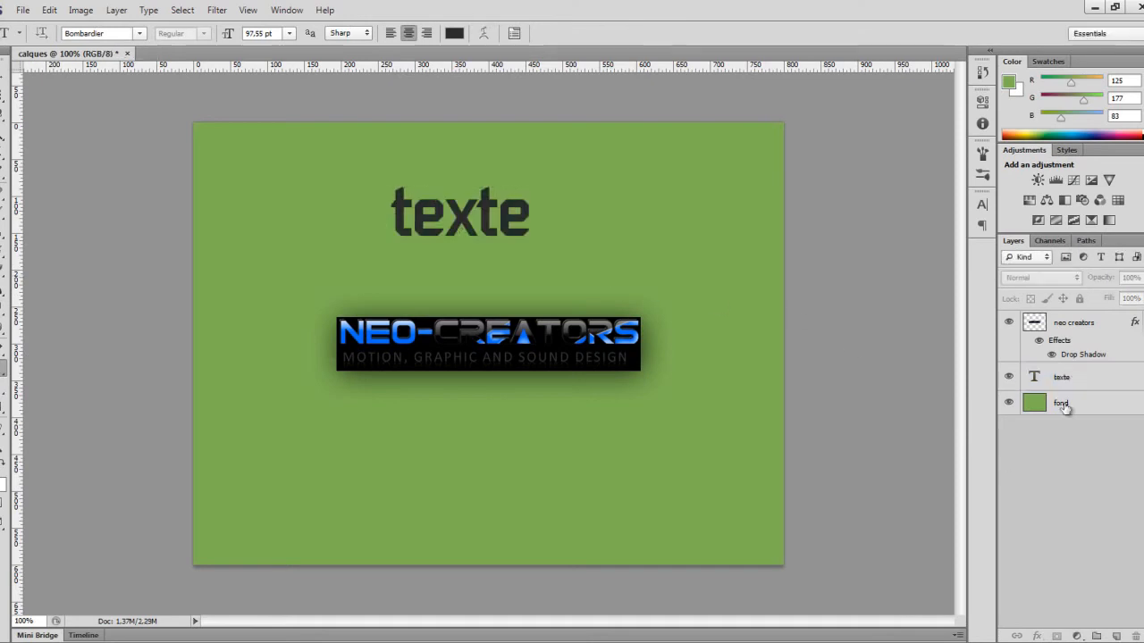
Step: Copy the layer style of the neo creators layer and paste it onto the texte layer
right_click(1059, 342)
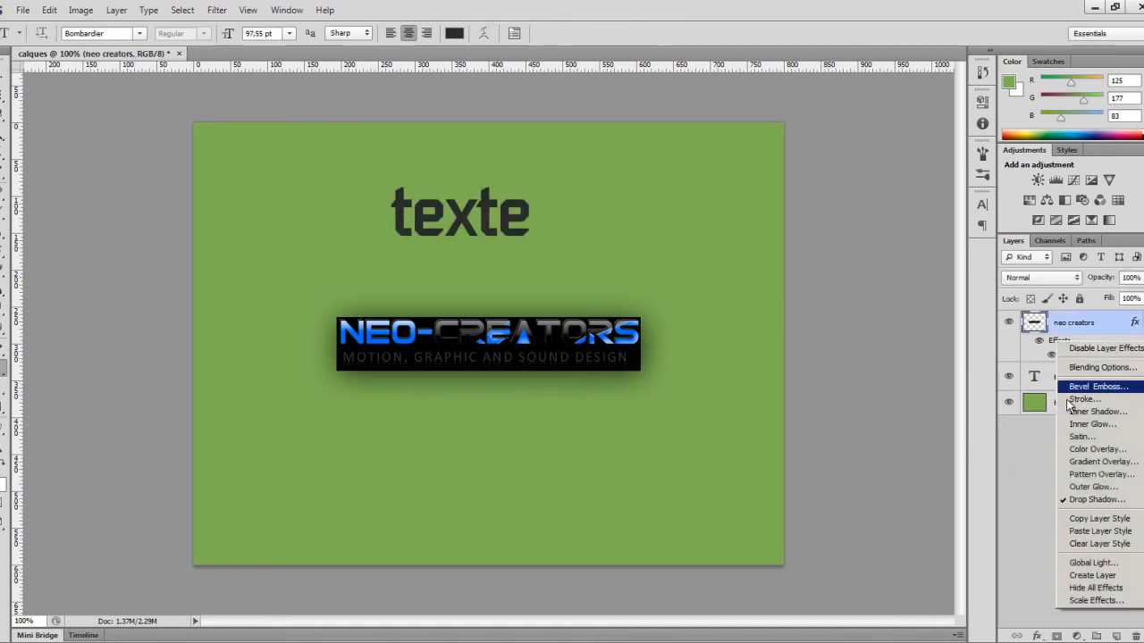
left_click(1097, 518)
right_click(1064, 377)
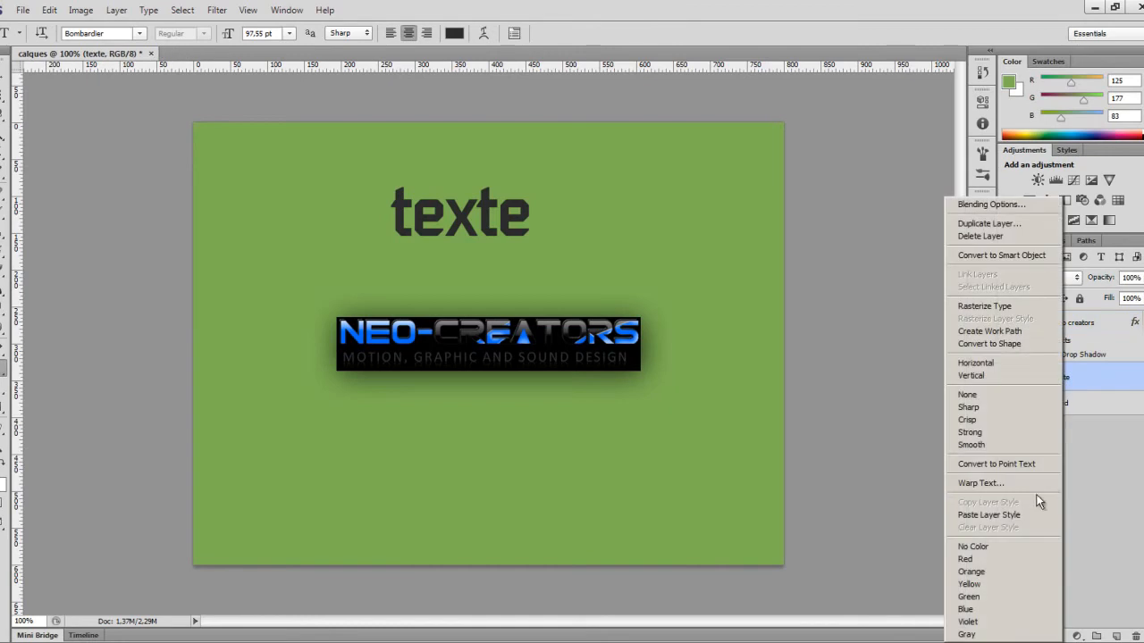
right_click(1097, 391)
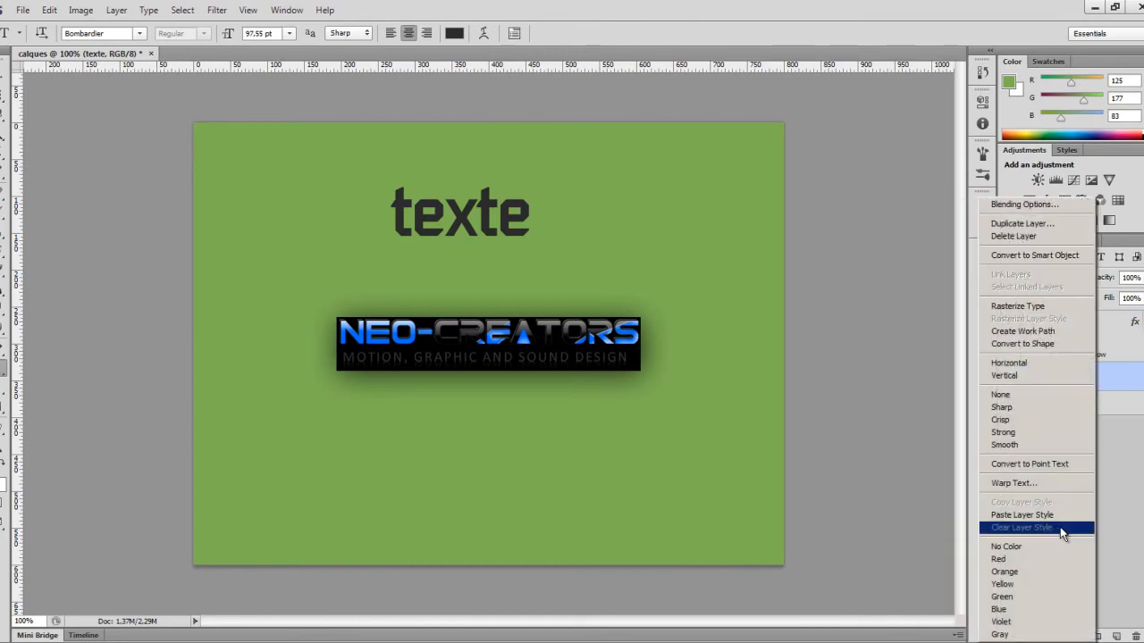
left_click(1141, 474)
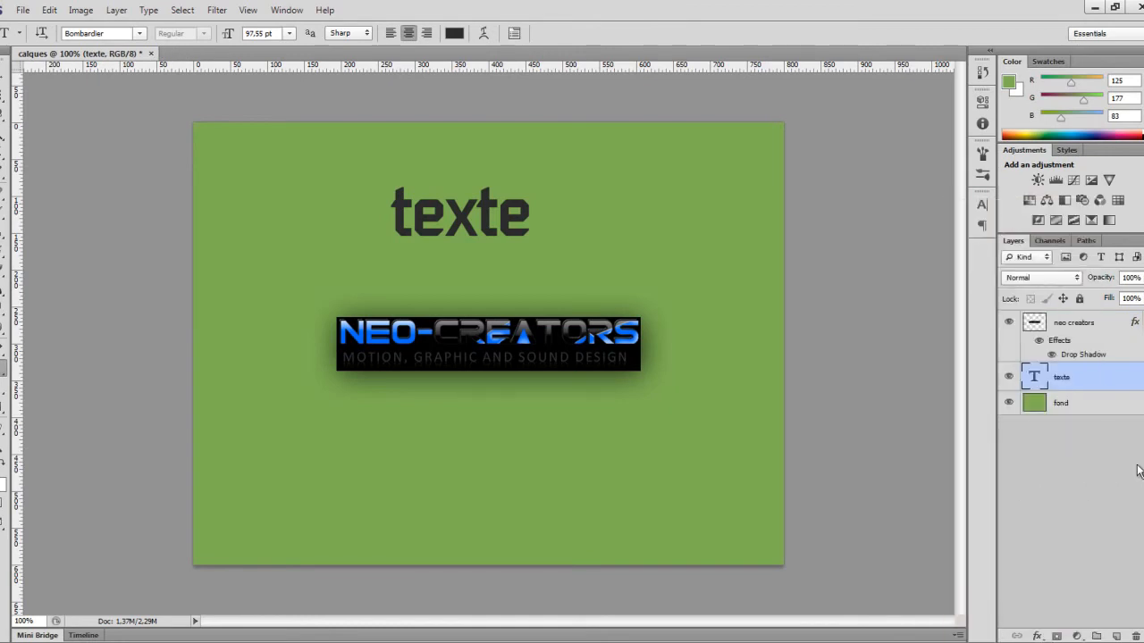
right_click(1057, 380)
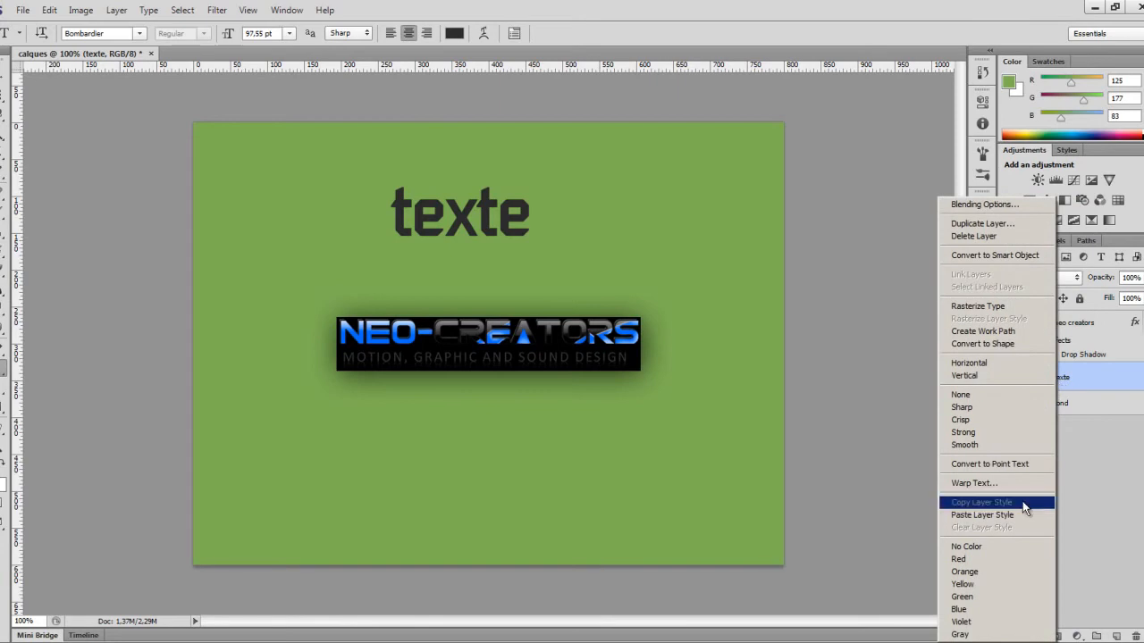
left_click(998, 523)
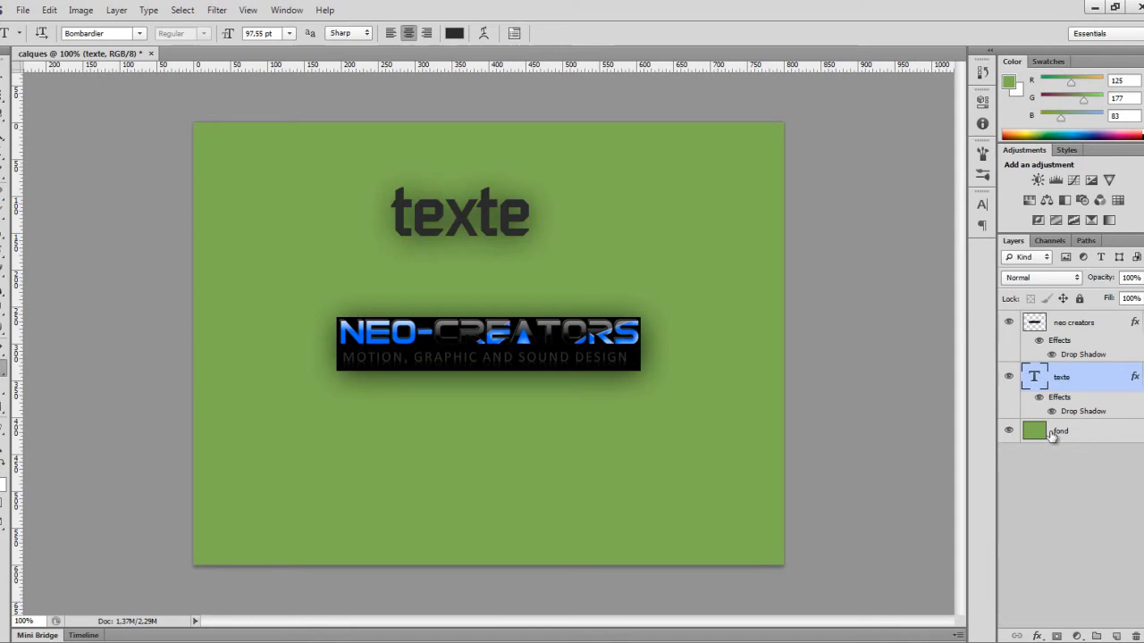
Step: Examine the available adjustment layer types and compare them with the direct image adjustments, with and without a selected layer
left_click(1070, 324)
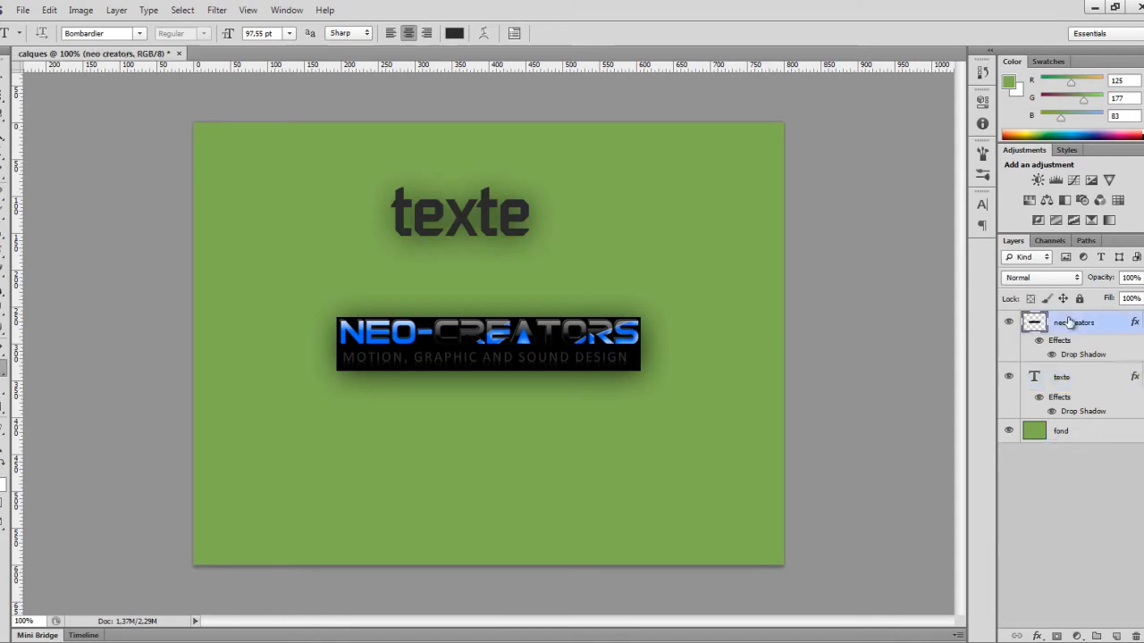
left_click(1077, 637)
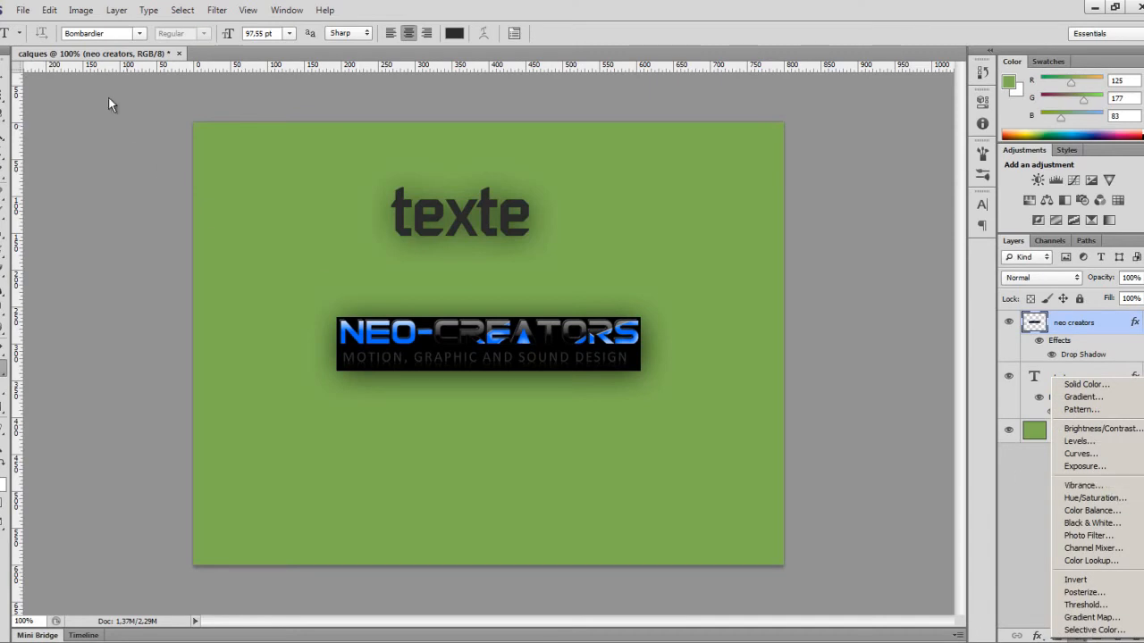
left_click(81, 10)
mouse_move(93, 43)
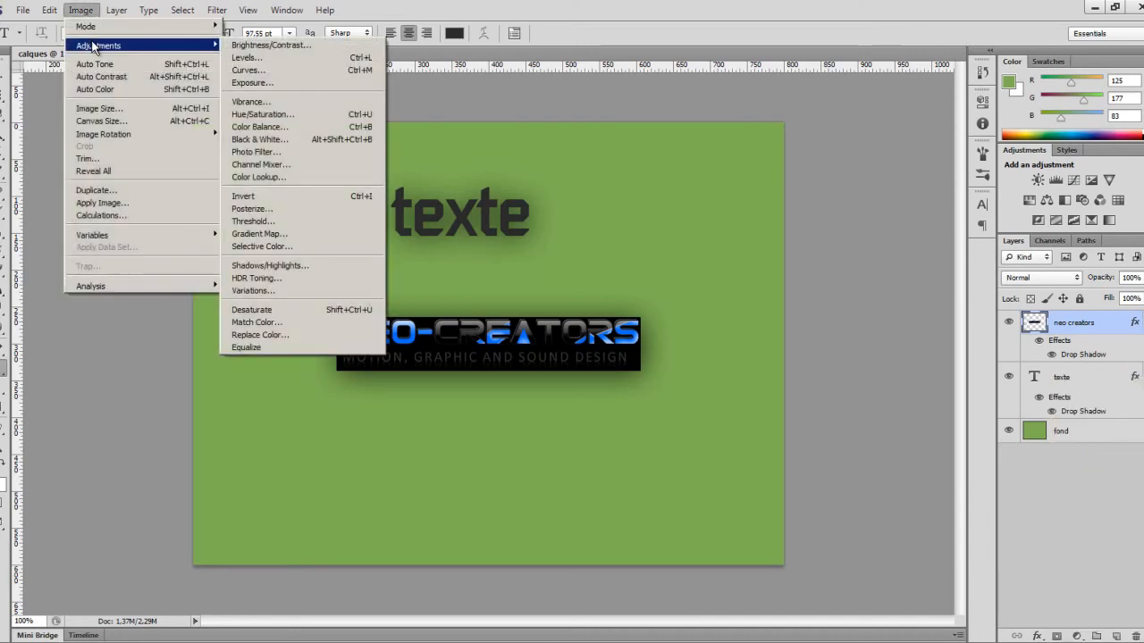
left_click(1080, 564)
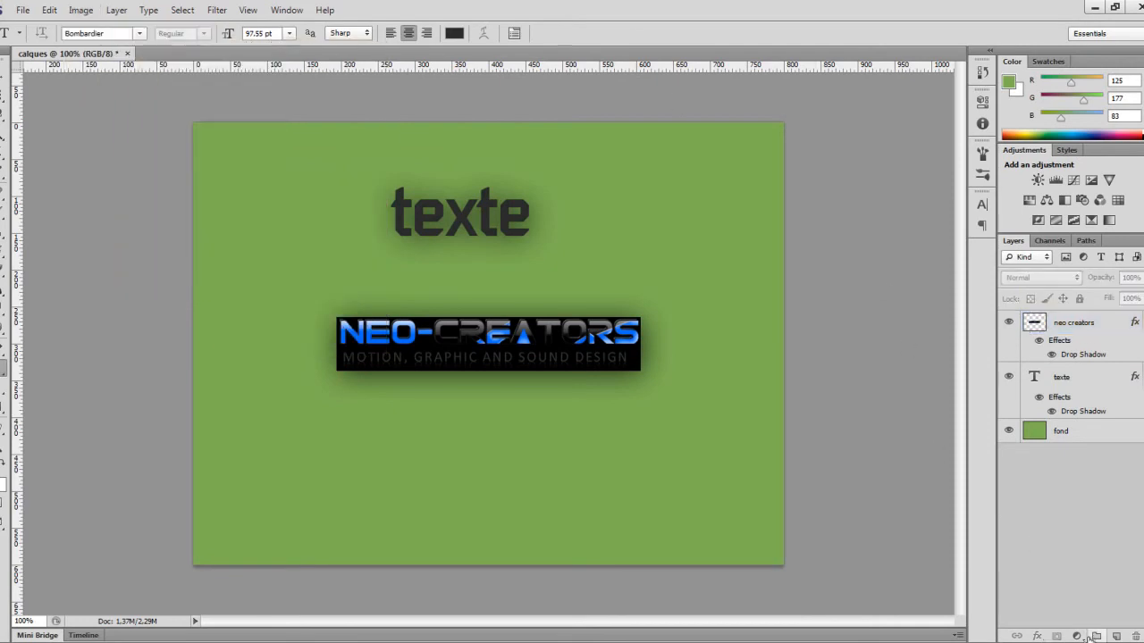
left_click(80, 10)
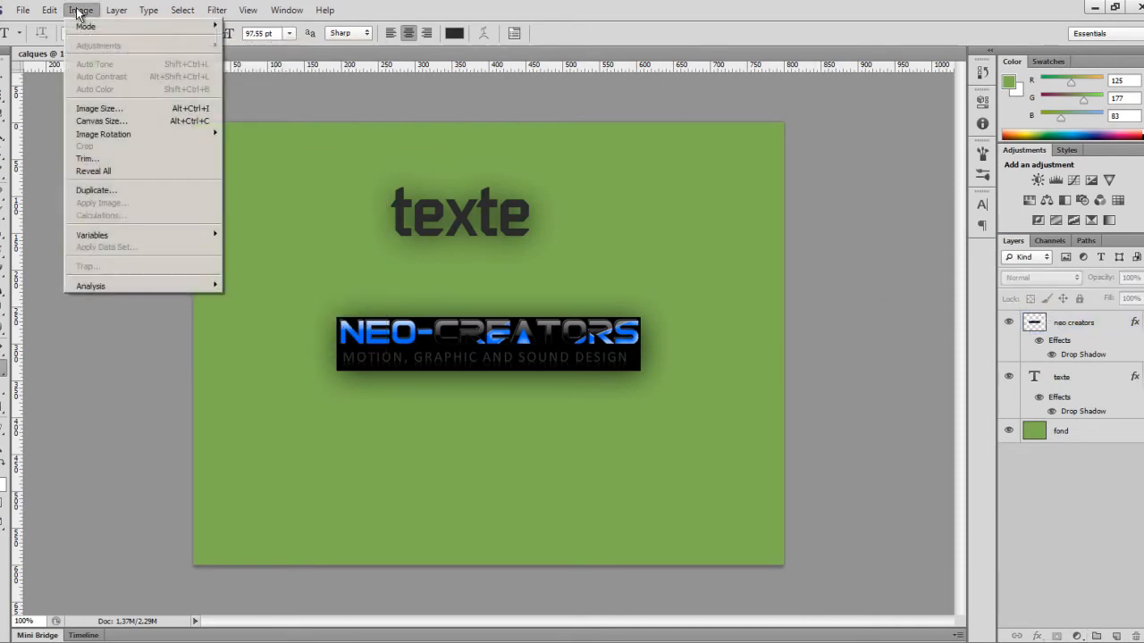
mouse_move(62, 16)
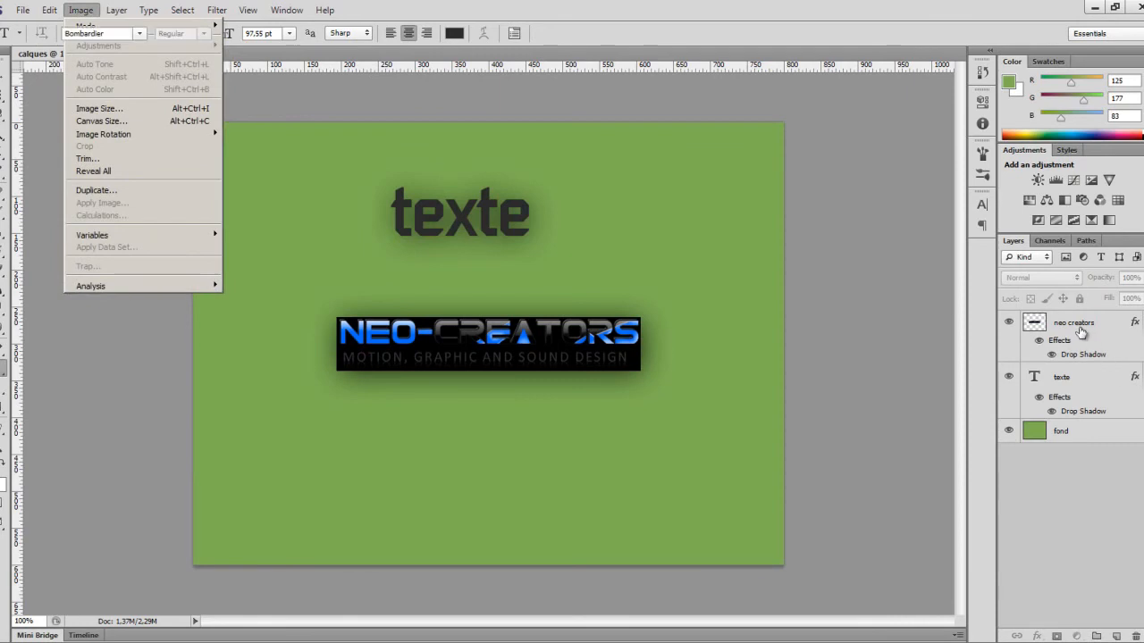
Step: Try a direct Curves adjustment on the neo creators layer with a curve point at input 190, output 82
left_click(1077, 324)
left_click(81, 10)
mouse_move(210, 46)
left_click(297, 72)
left_click_drag(546, 238, 586, 259)
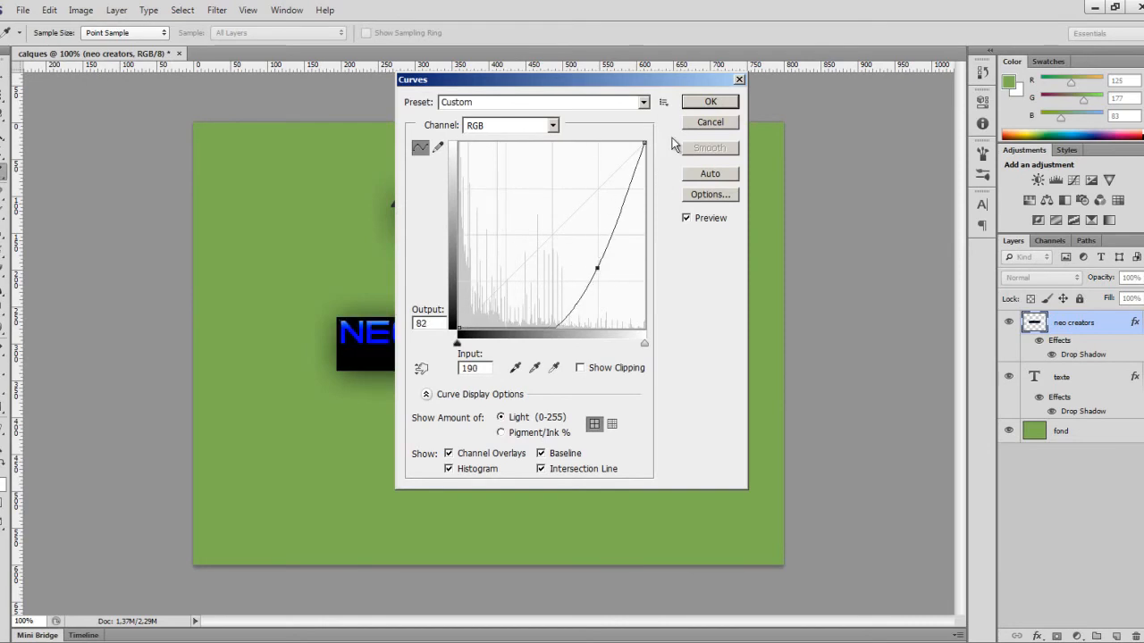
left_click(688, 102)
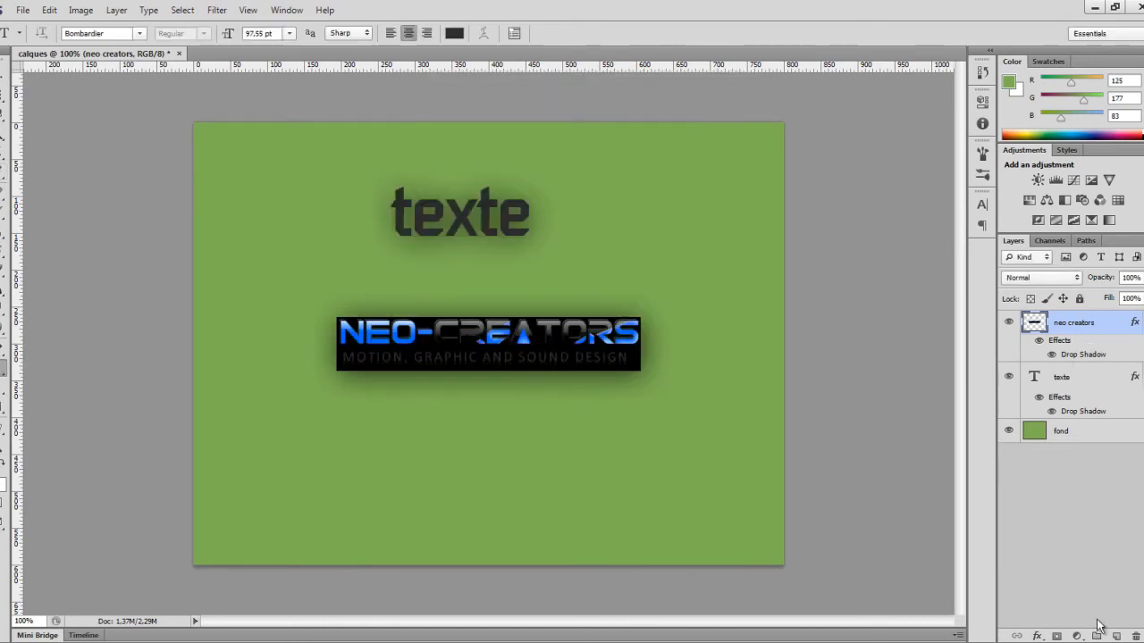
Step: Add a Levels adjustment layer above the neo creators layer, set its midtones to 1.89, and deselect it
left_click(1077, 636)
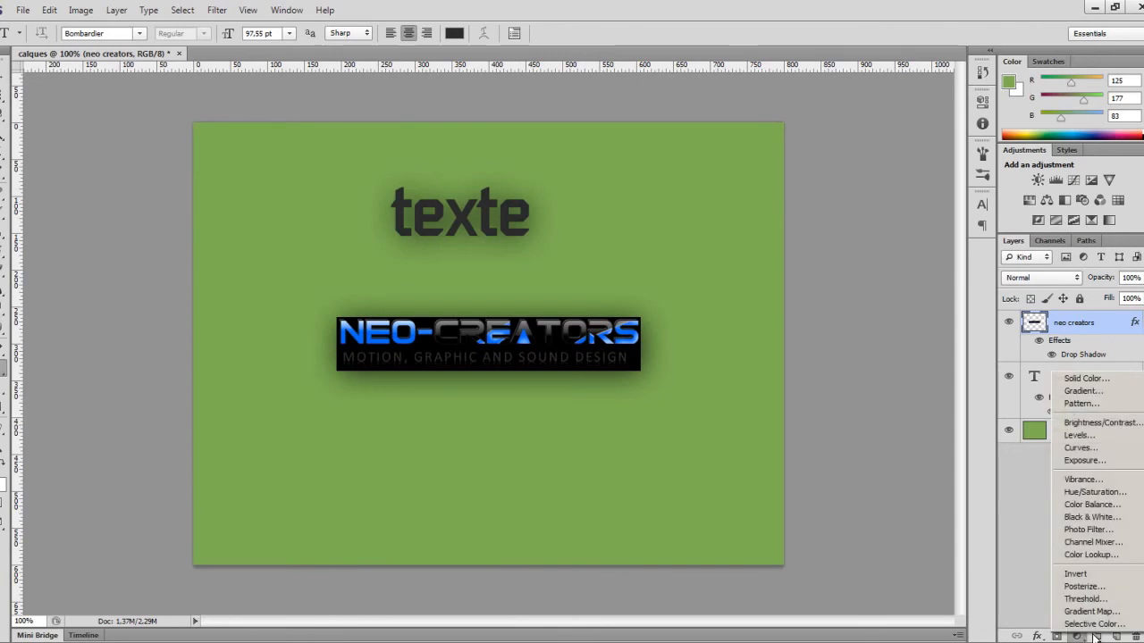
left_click(1099, 439)
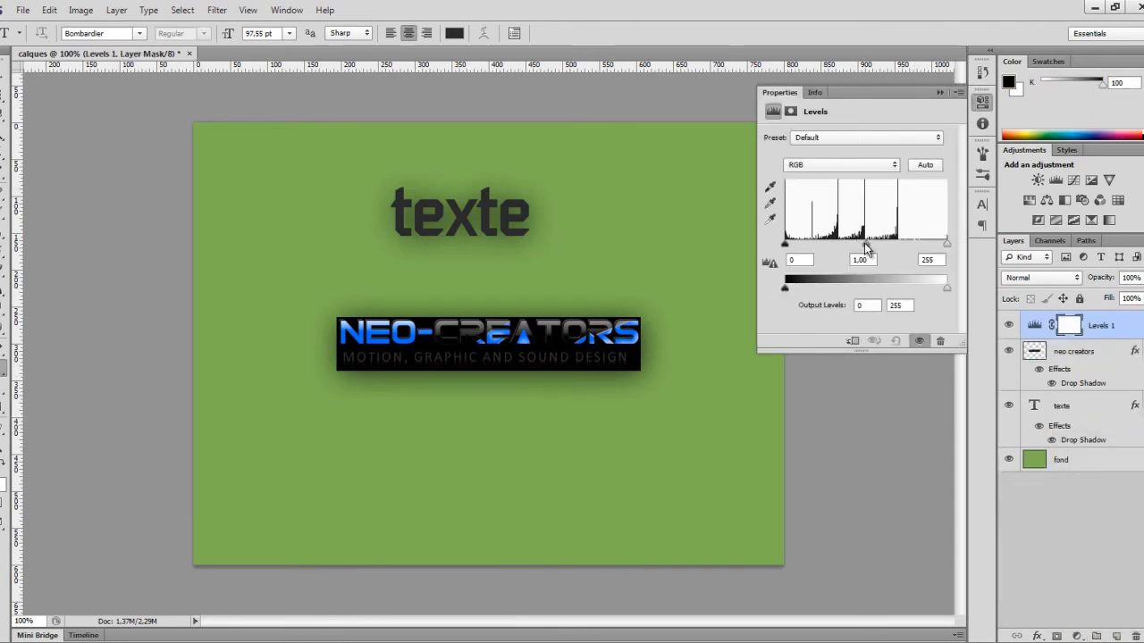
left_click_drag(864, 244, 828, 244)
left_click(1055, 528)
Step: Compare the image with the Levels 1 adjustment layer hidden and shown
left_click(1010, 325)
left_click(1010, 326)
left_click(1010, 325)
left_click(1010, 325)
left_click(1010, 325)
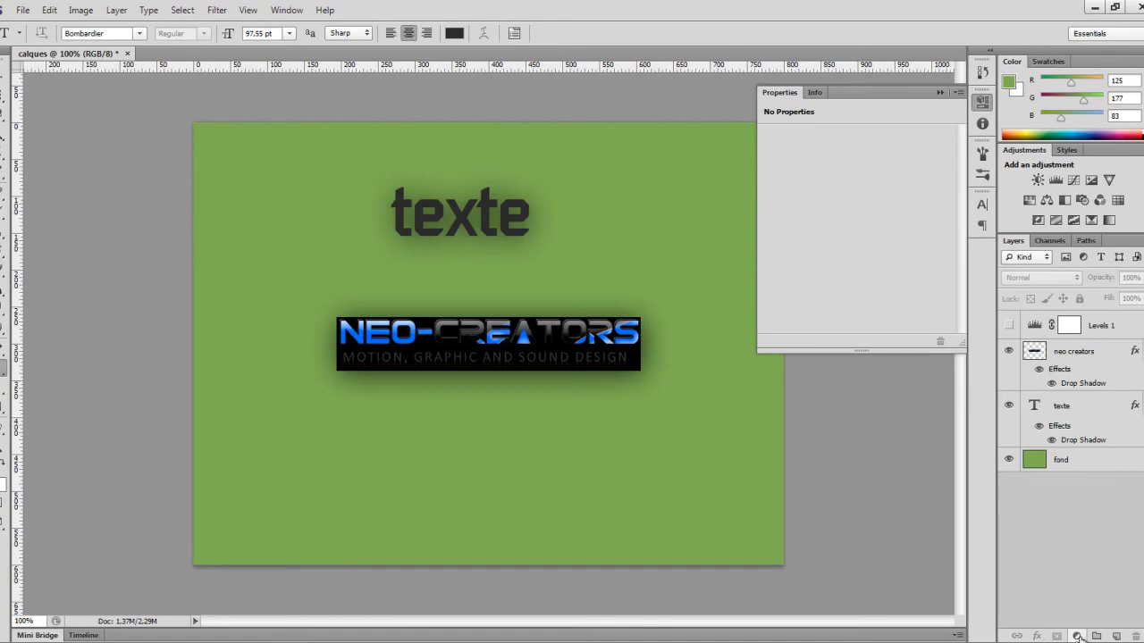
left_click(1010, 327)
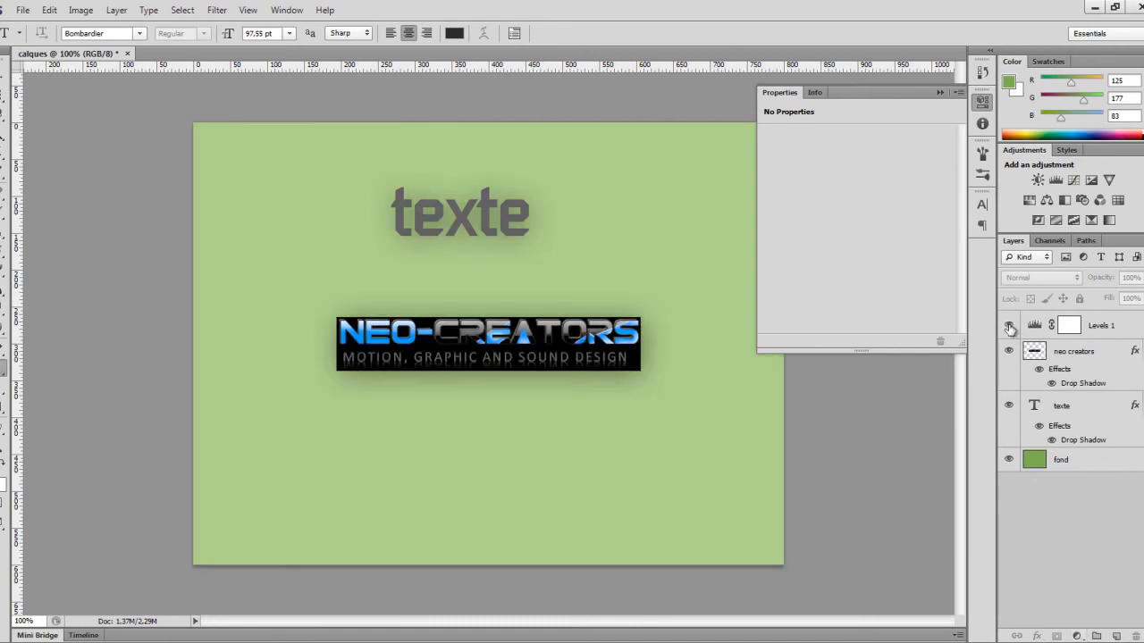
left_click(1014, 327)
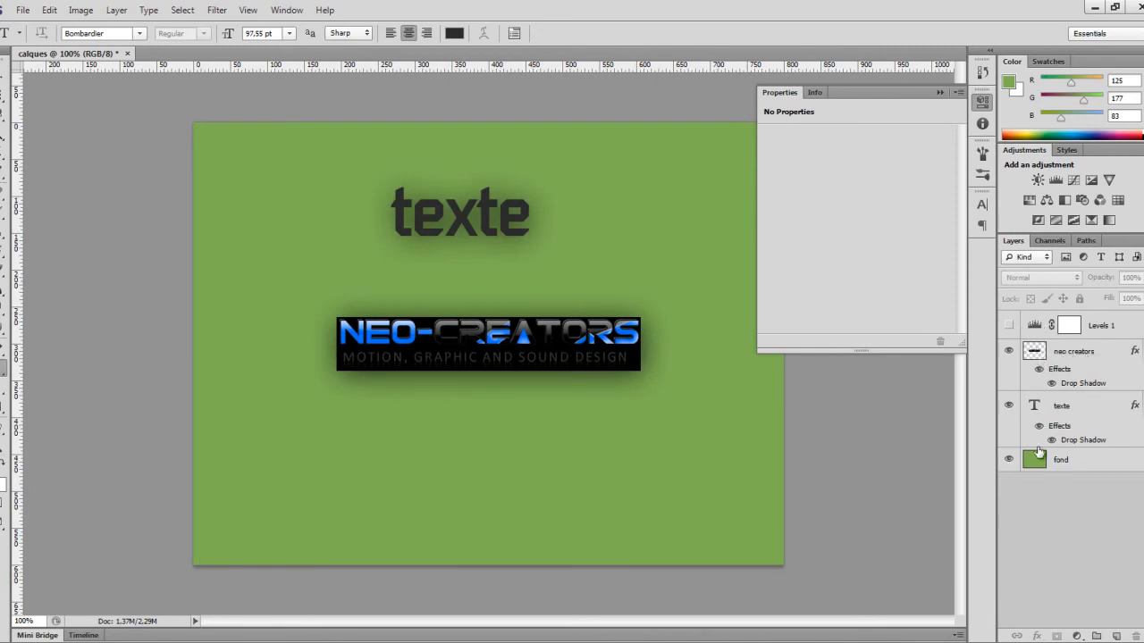
left_click(1010, 327)
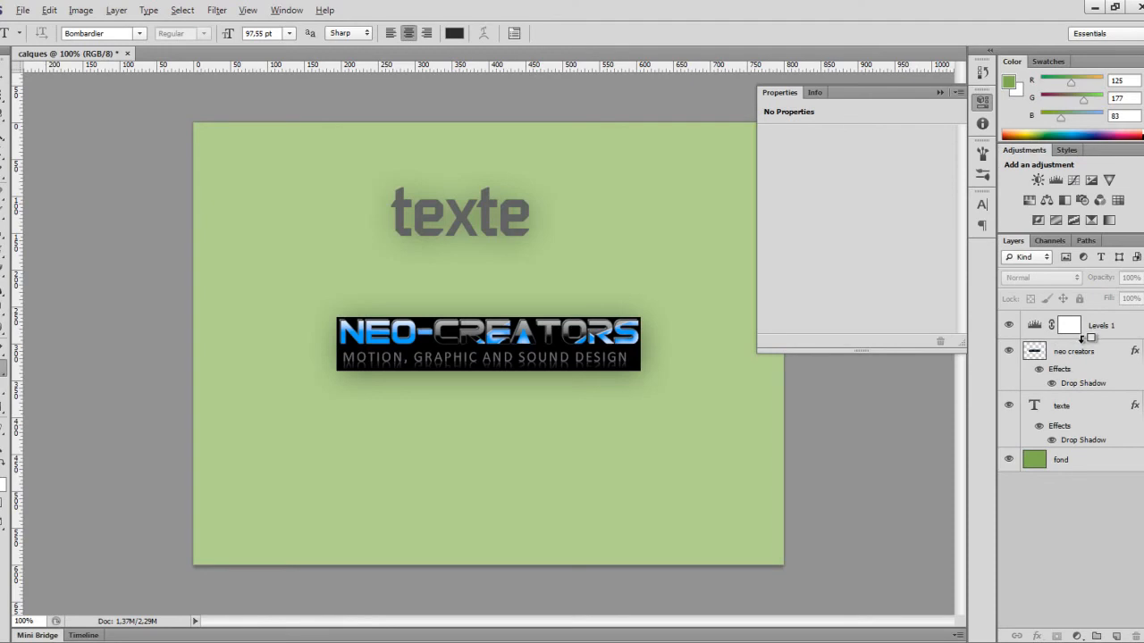
Step: Try clipping the Levels 1 adjustment to the neo creators layer, and delete the adjustment layer
left_click(1081, 337, "alt")
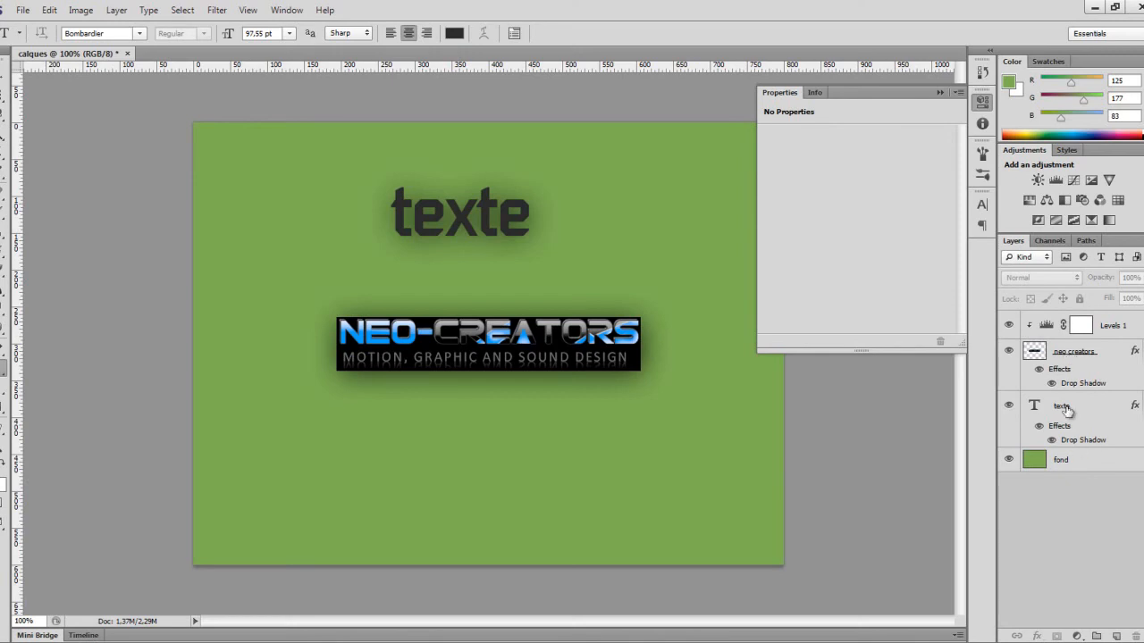
left_click(1118, 327)
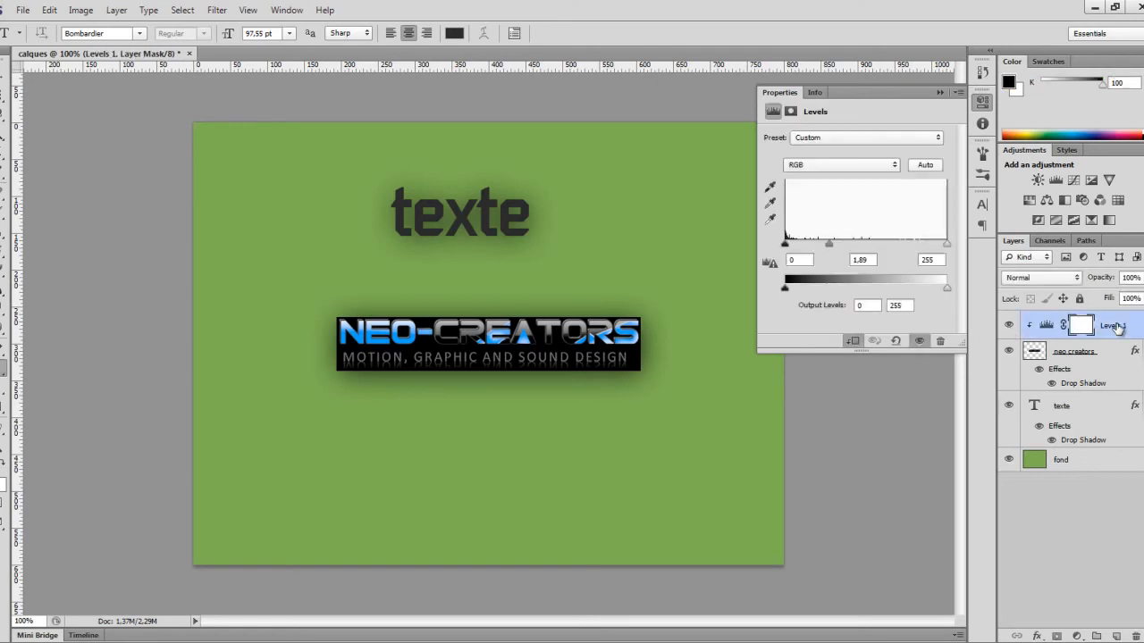
key("Delete")
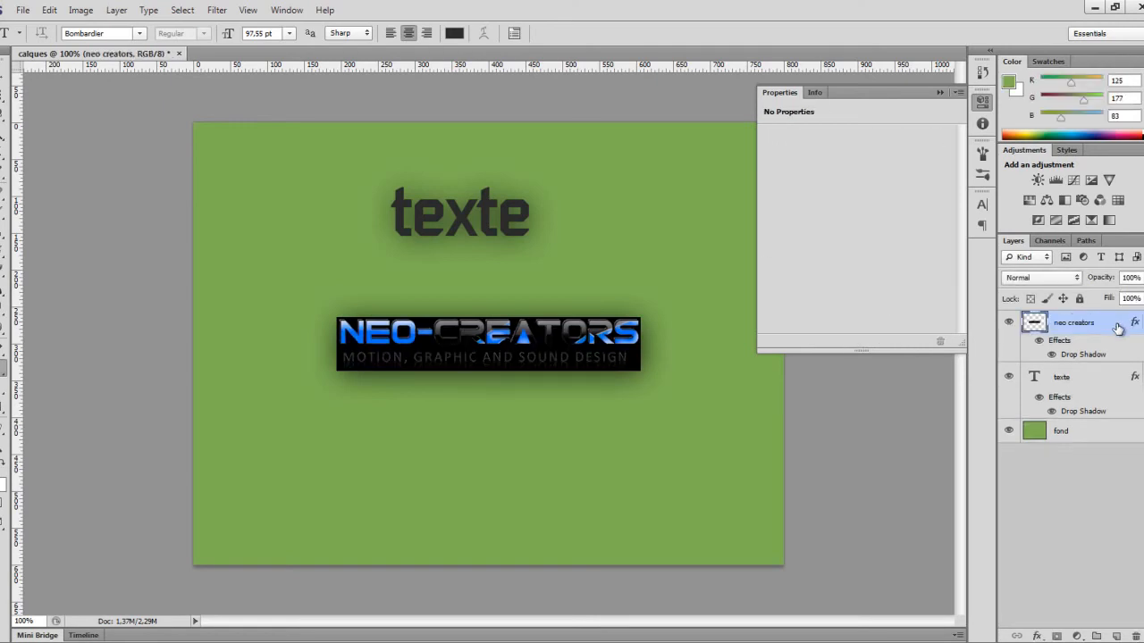
Step: Add a Brightness/Contrast adjustment layer above the neo creators layer with brightness -14 and contrast 100
left_click(1077, 635)
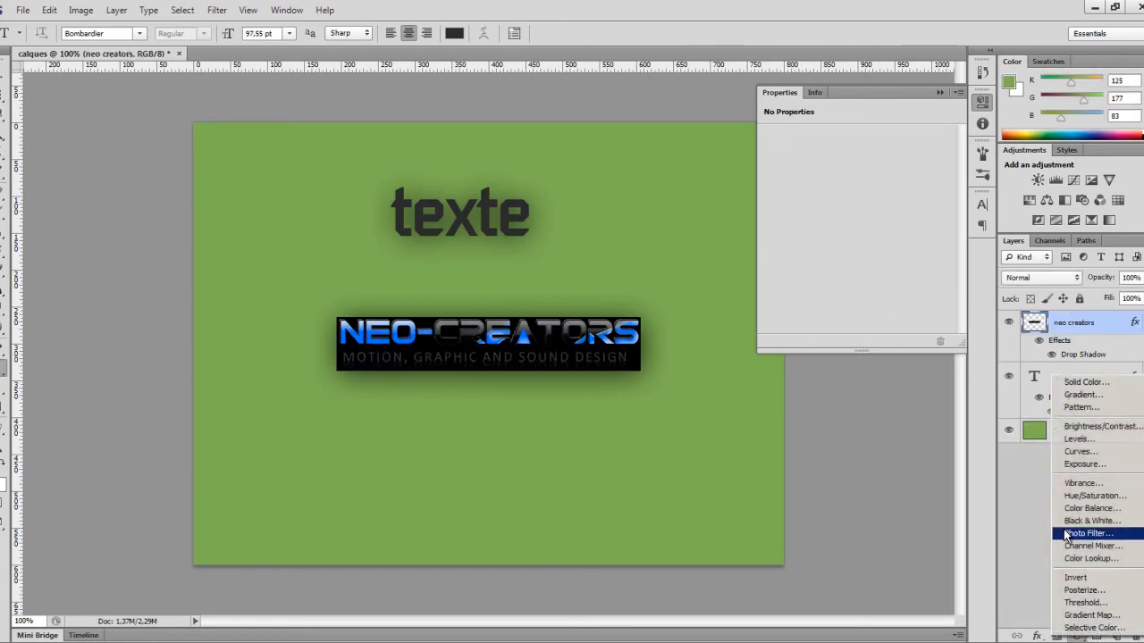
left_click(1091, 427)
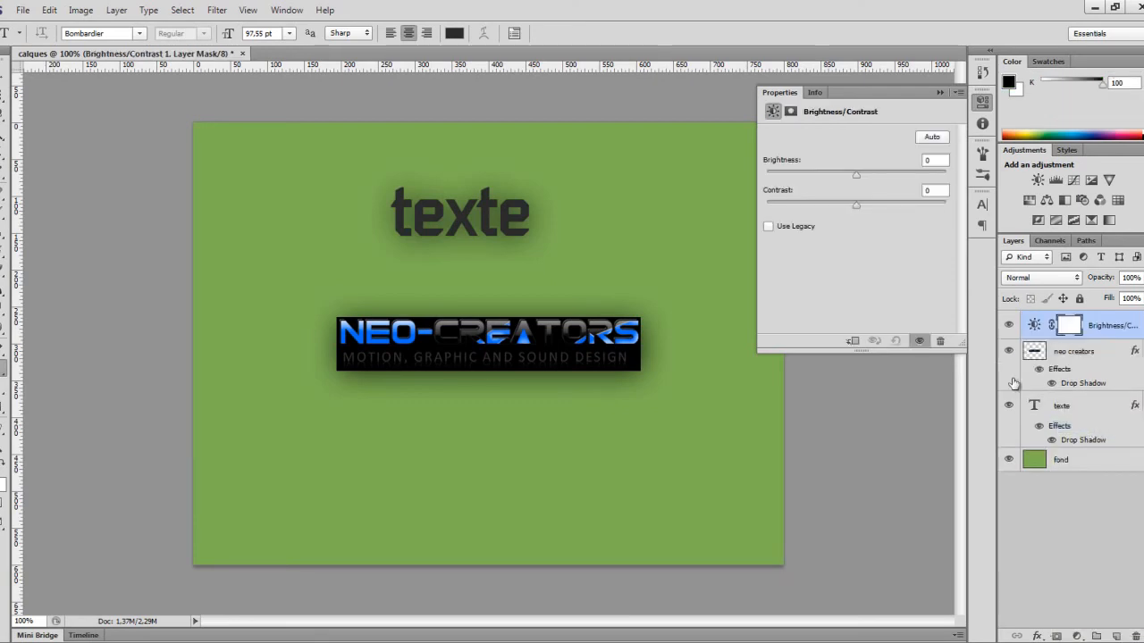
left_click_drag(857, 176, 900, 176)
left_click_drag(857, 208, 713, 212)
left_click_drag(896, 177, 845, 183)
left_click_drag(767, 206, 980, 223)
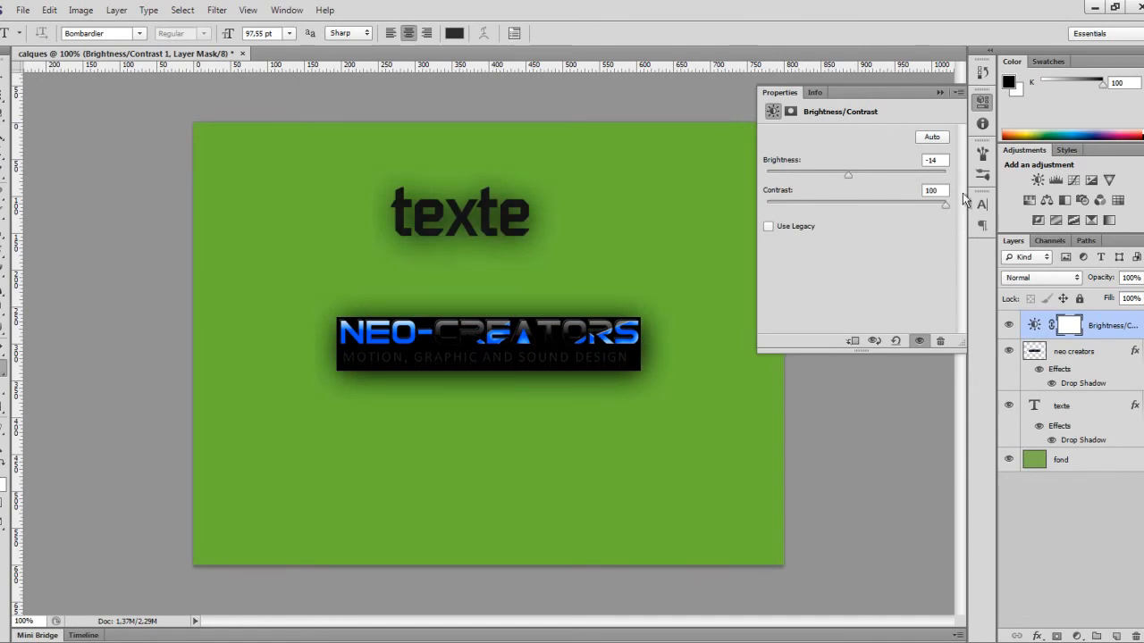
Step: Delete the Brightness/Contrast adjustment layer
left_click(1087, 492)
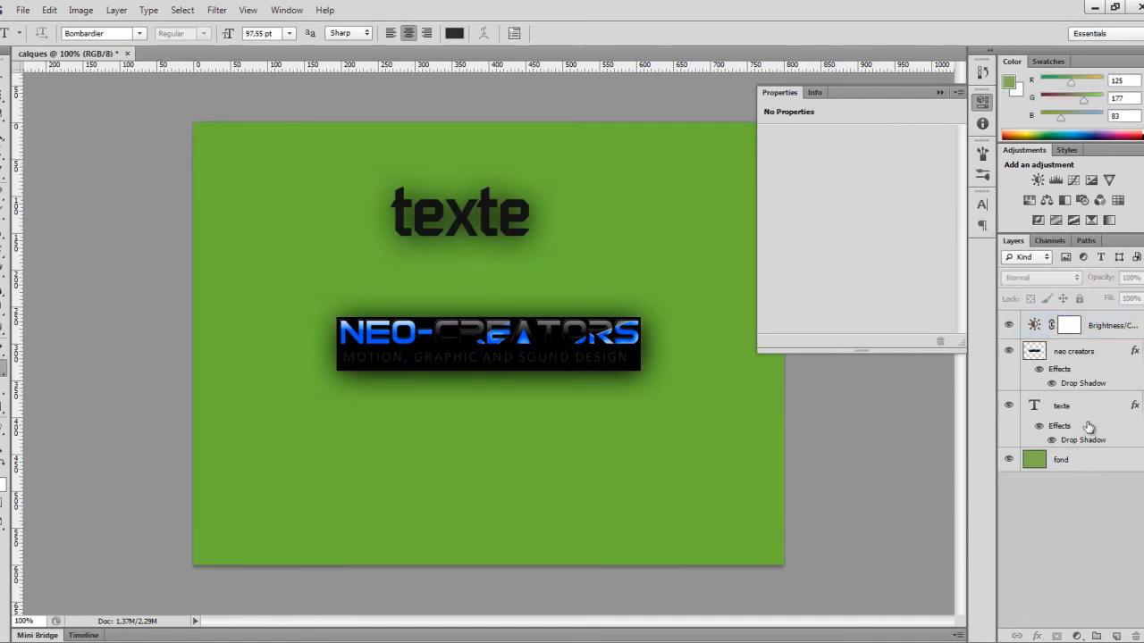
left_click(1092, 330)
left_click_drag(1083, 341, 1137, 636)
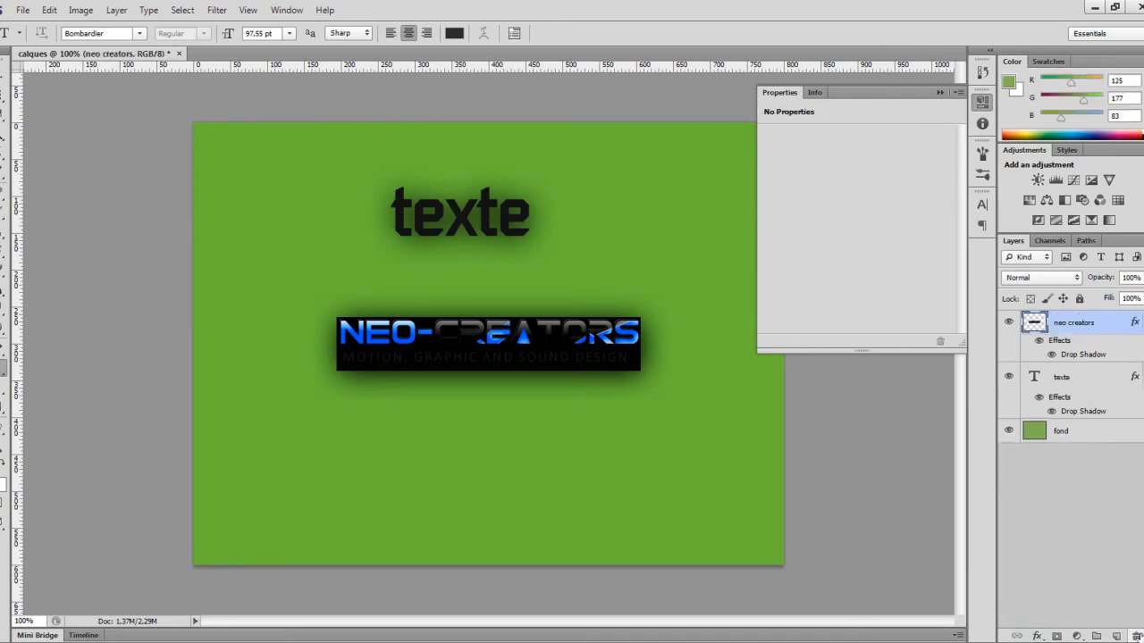
Step: Try a Curves adjustment layer above the neo creators layer with the shadows of its RGB curve raised, and delete the adjustment layer
left_click(1077, 636)
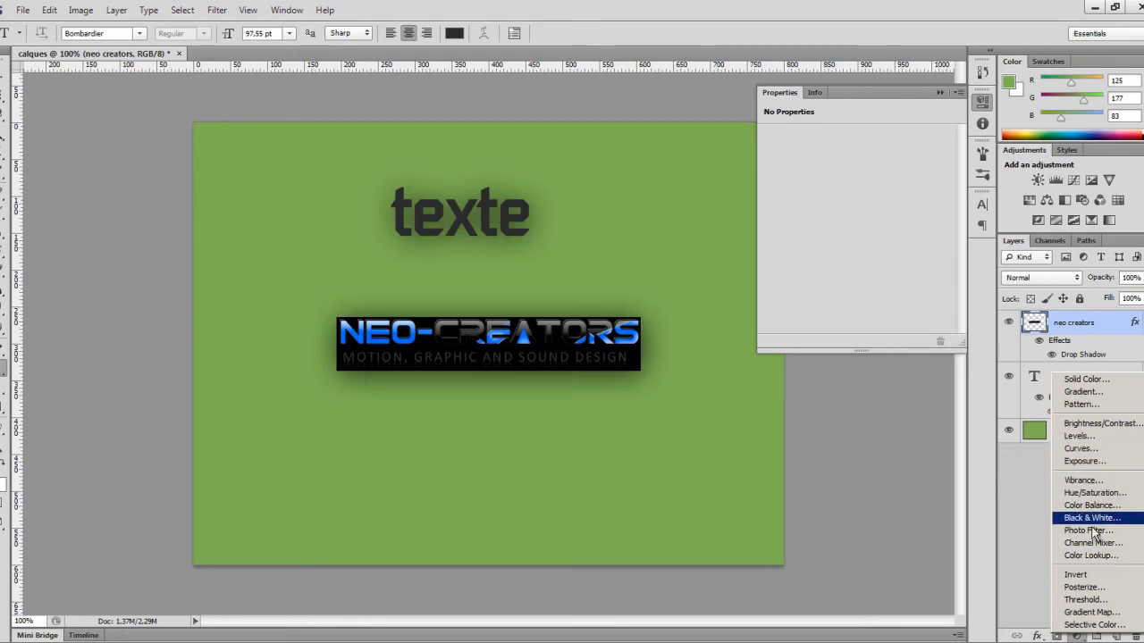
left_click(1078, 448)
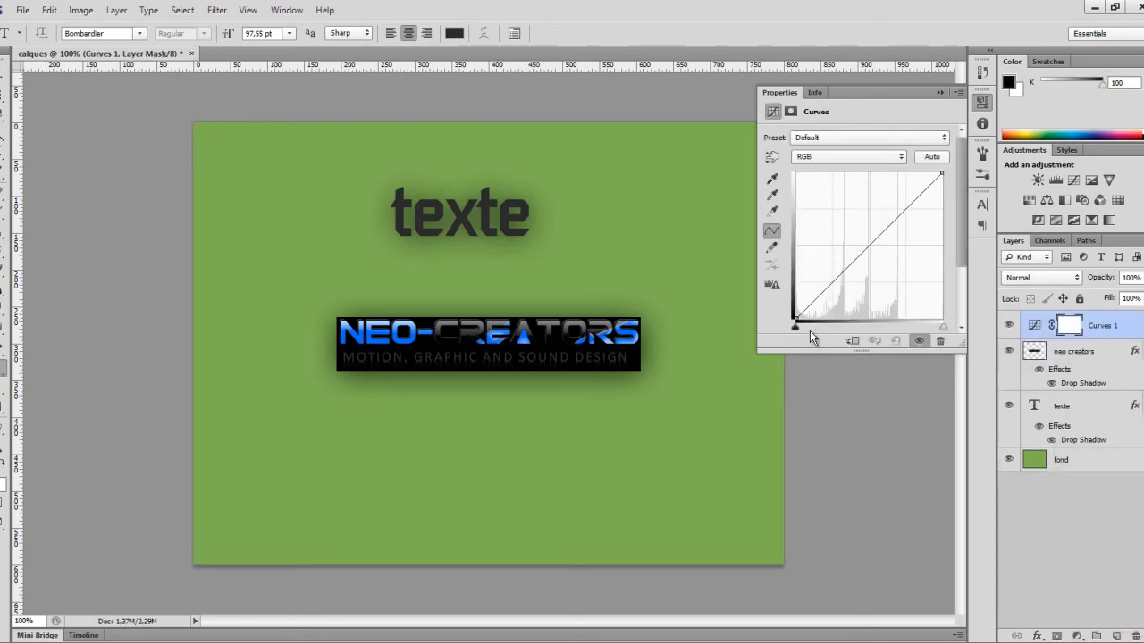
left_click_drag(814, 302, 814, 289)
left_click_drag(888, 211, 906, 216)
key("ctrl+z")
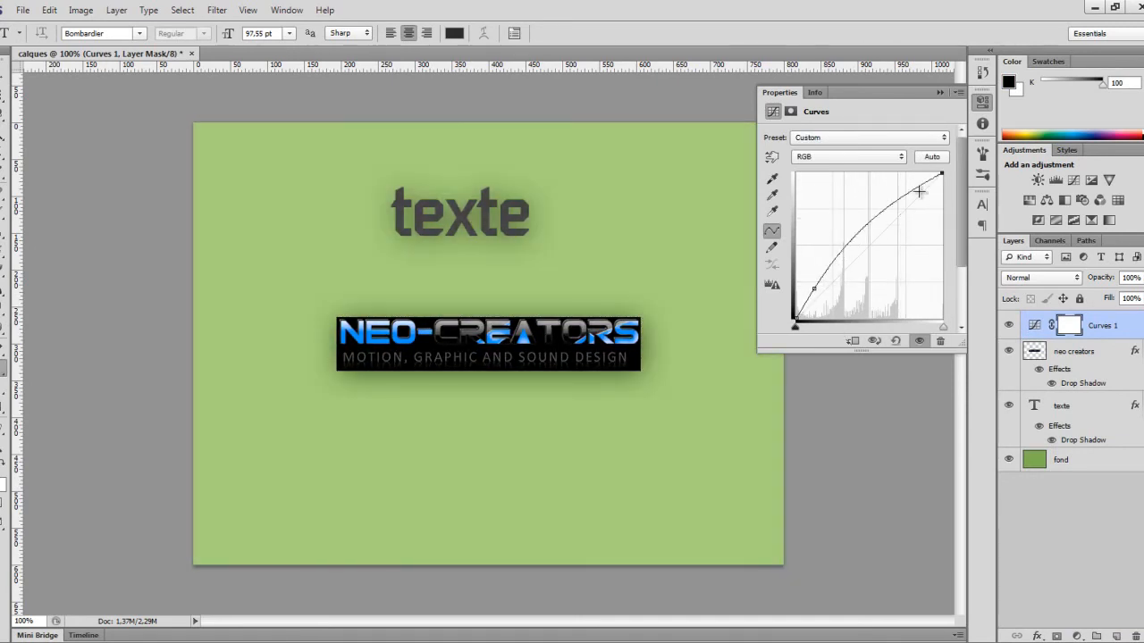
left_click(1106, 327)
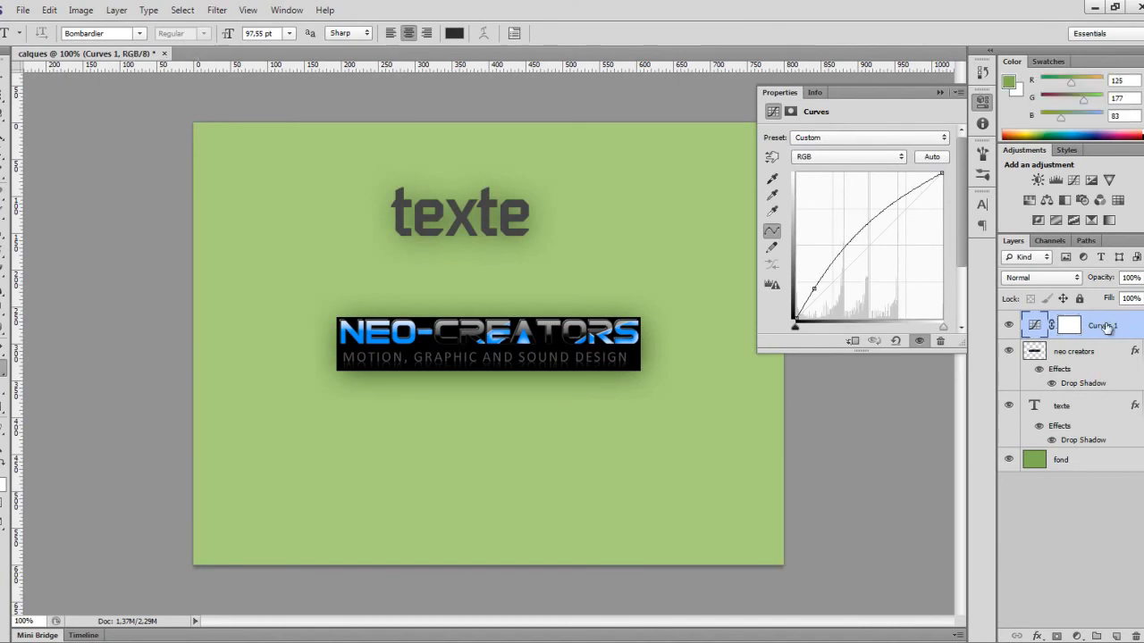
key("Delete")
Step: Add a Hue/Saturation adjustment layer above the neo creators layer, and try hue -22 and saturation -100, undoing each change
left_click(1077, 637)
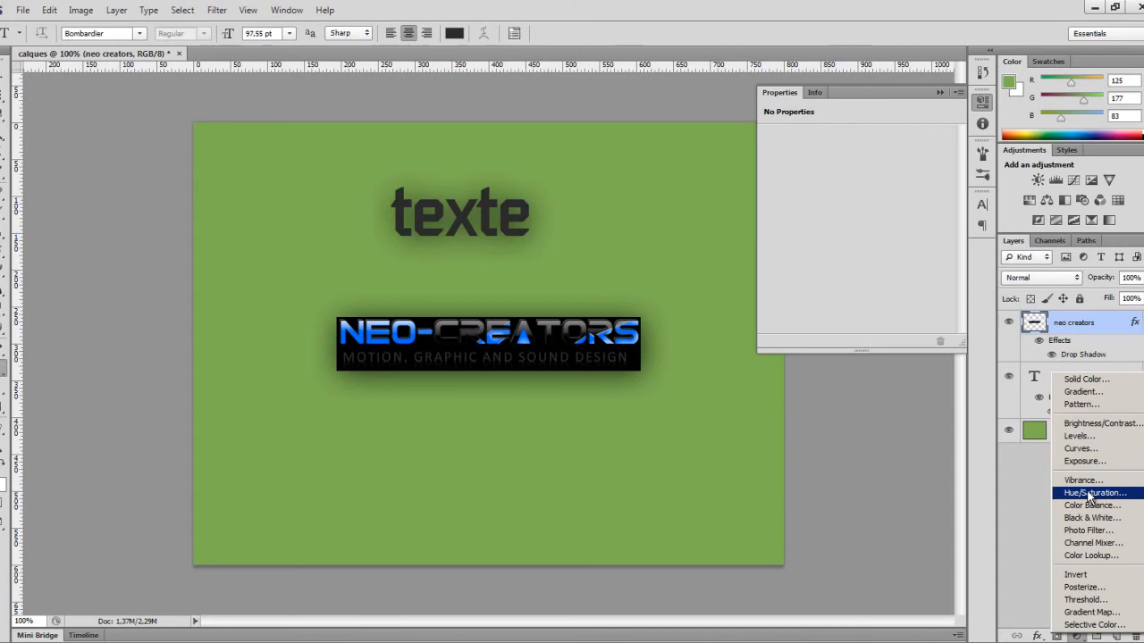
left_click(1090, 493)
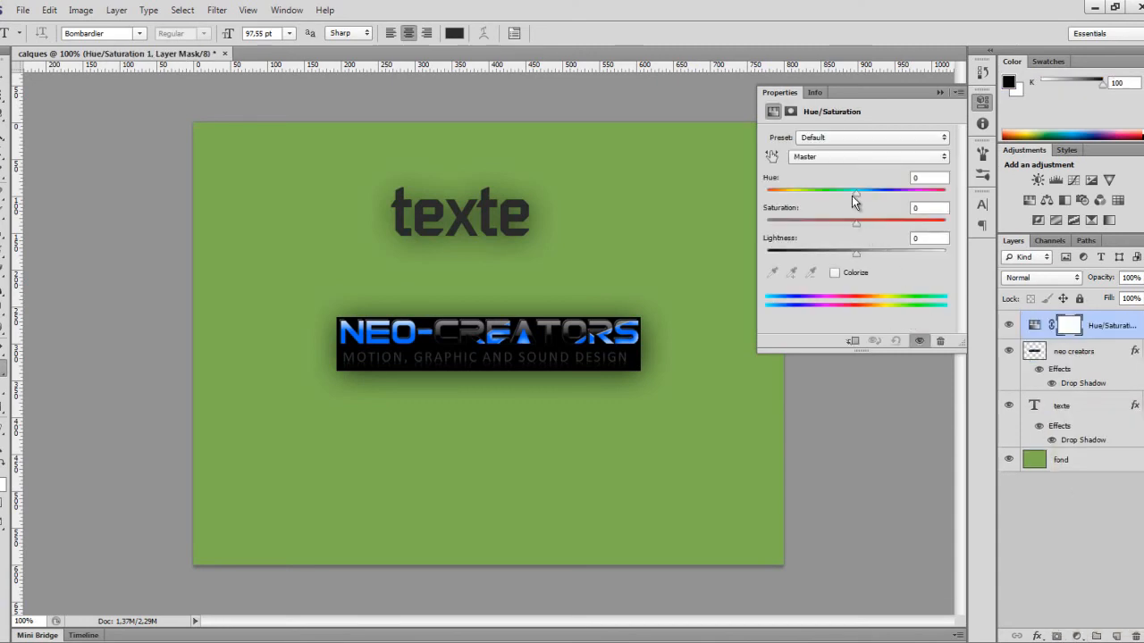
mouse_move(851, 195)
left_mouse_down()
mouse_move(912, 192)
mouse_move(836, 190)
left_mouse_up()
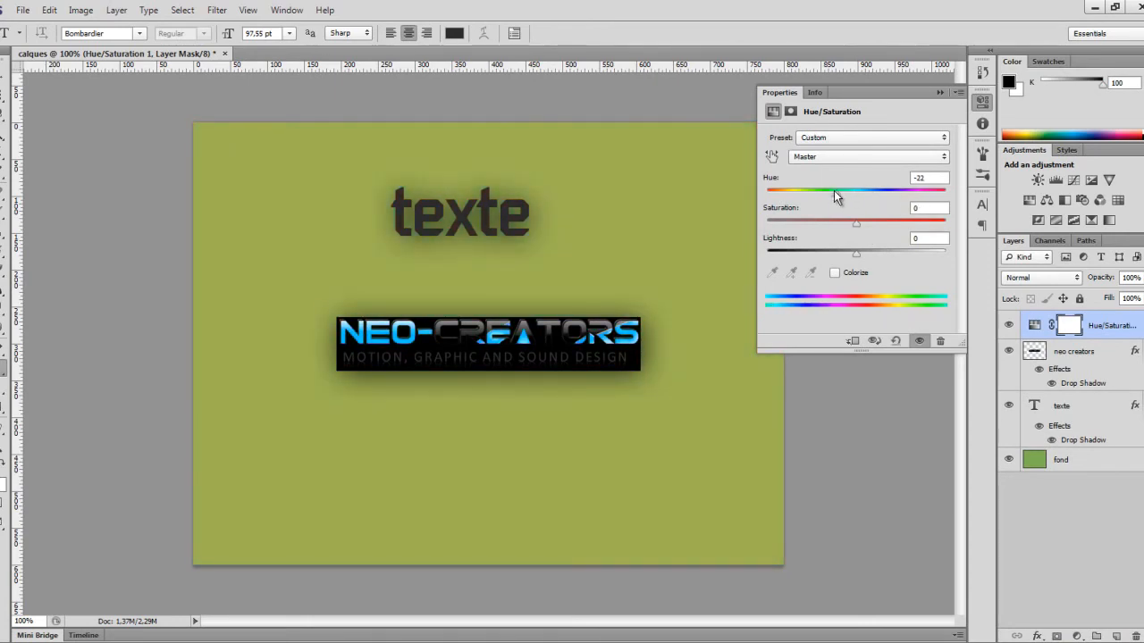
key("ctrl+z")
left_click_drag(876, 229, 760, 224)
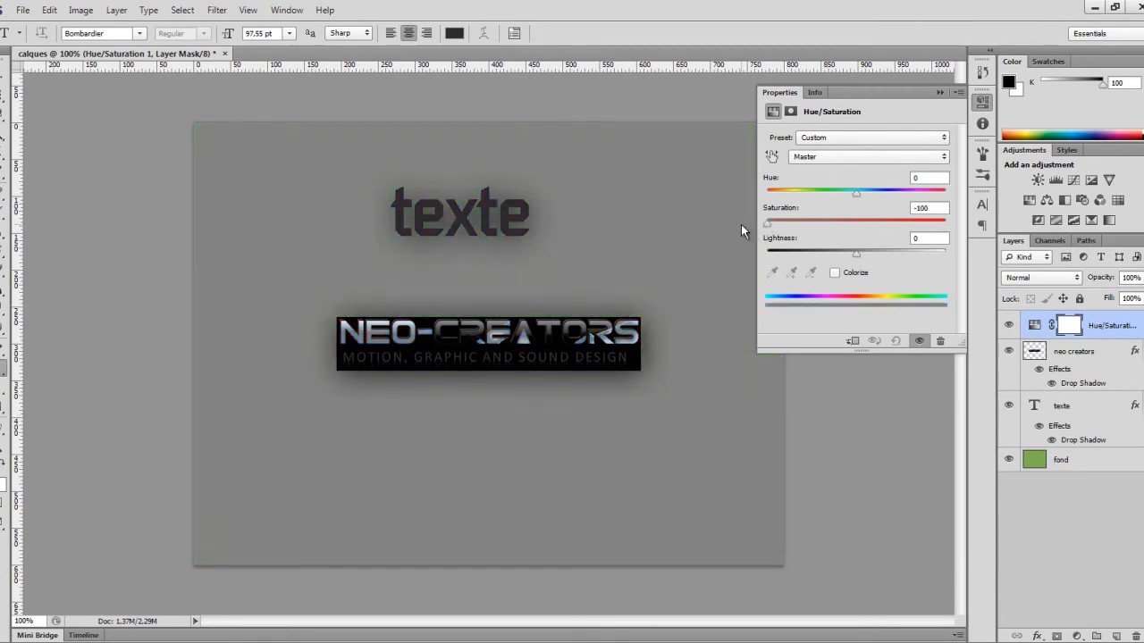
key("ctrl+z")
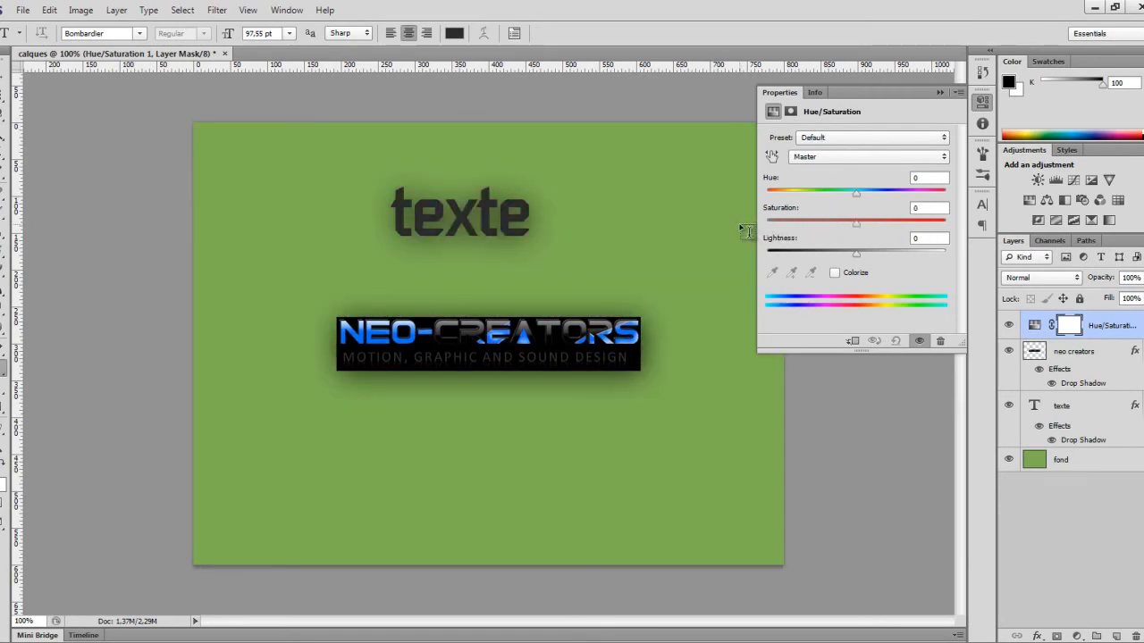
Step: Set the Hue/Saturation adjustment's hue to +103
left_click(857, 254)
mouse_move(857, 254)
left_mouse_down()
mouse_move(891, 257)
mouse_move(842, 258)
mouse_move(856, 255)
left_mouse_up()
left_click_drag(856, 193, 918, 195)
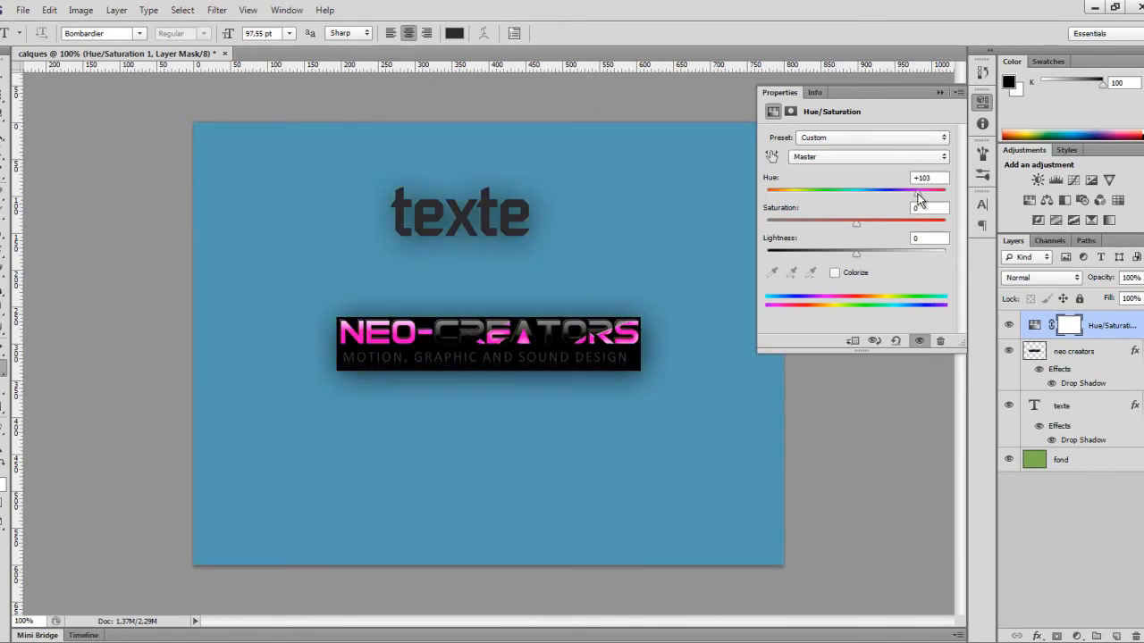
Step: Try the Colorize option with hue 286, undo the hue change, and delete the Hue/Saturation adjustment layer
left_click(835, 274)
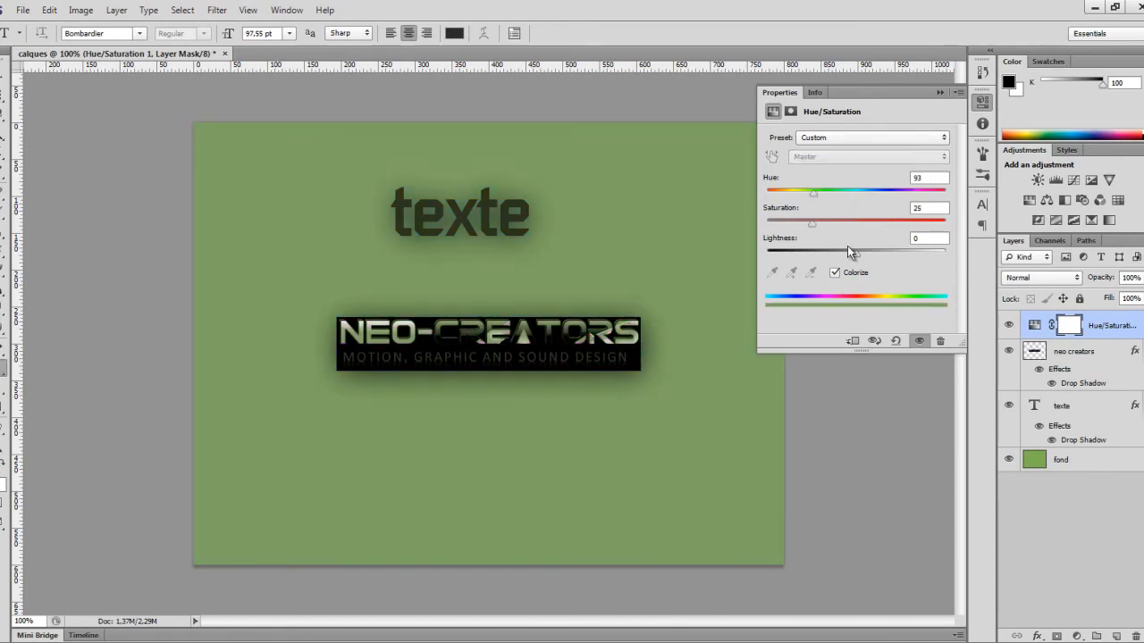
left_click_drag(814, 194, 912, 208)
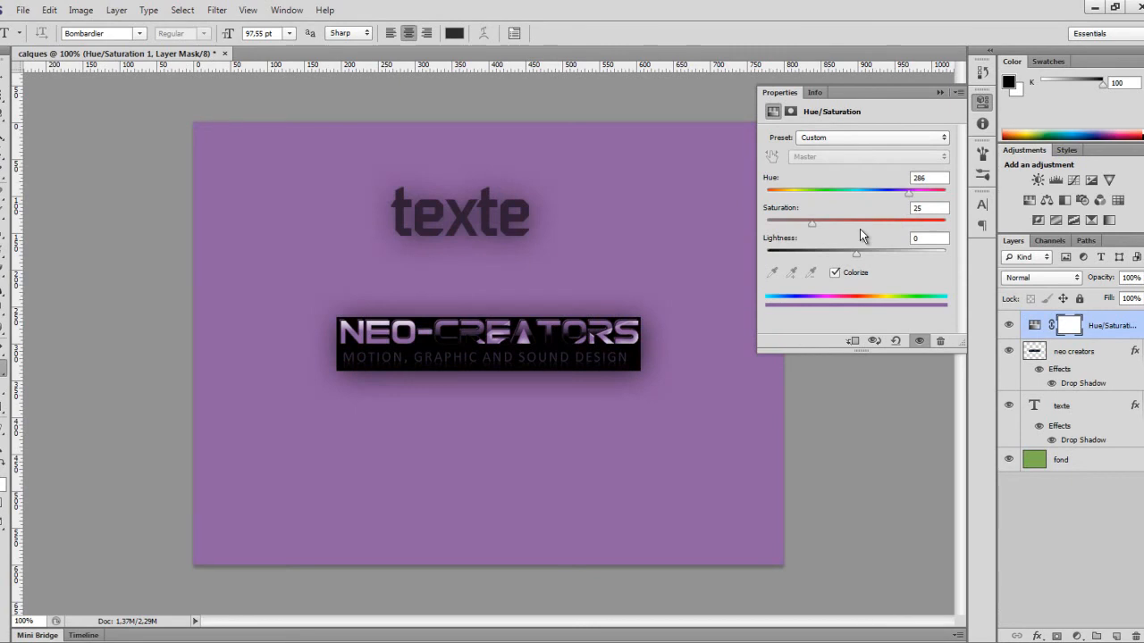
key("ctrl+z")
left_click(1091, 335)
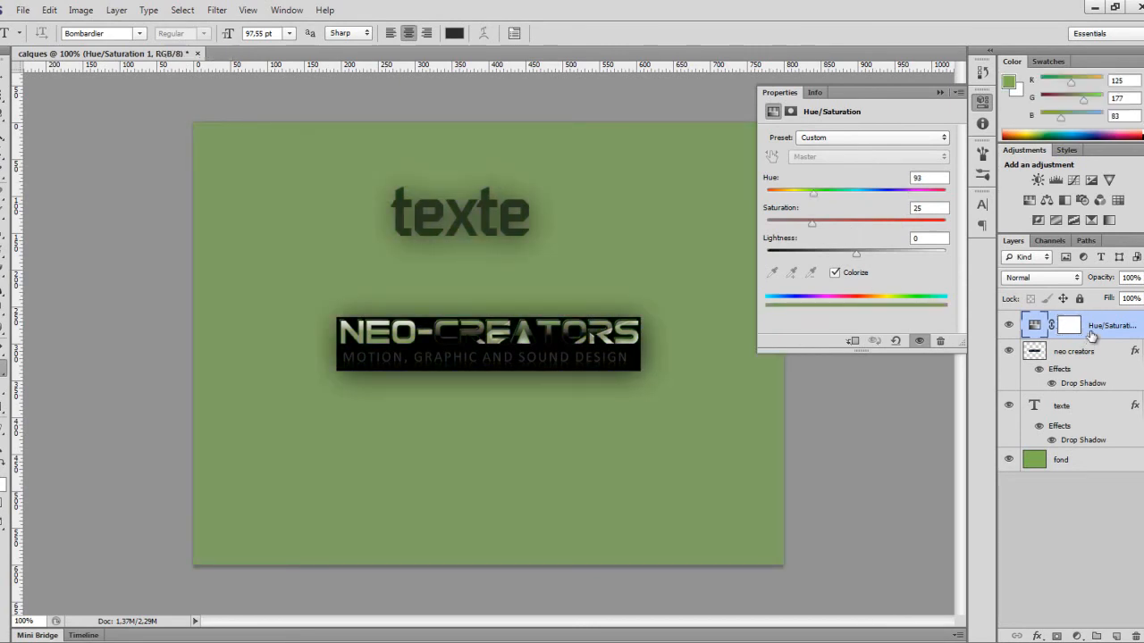
key("Delete")
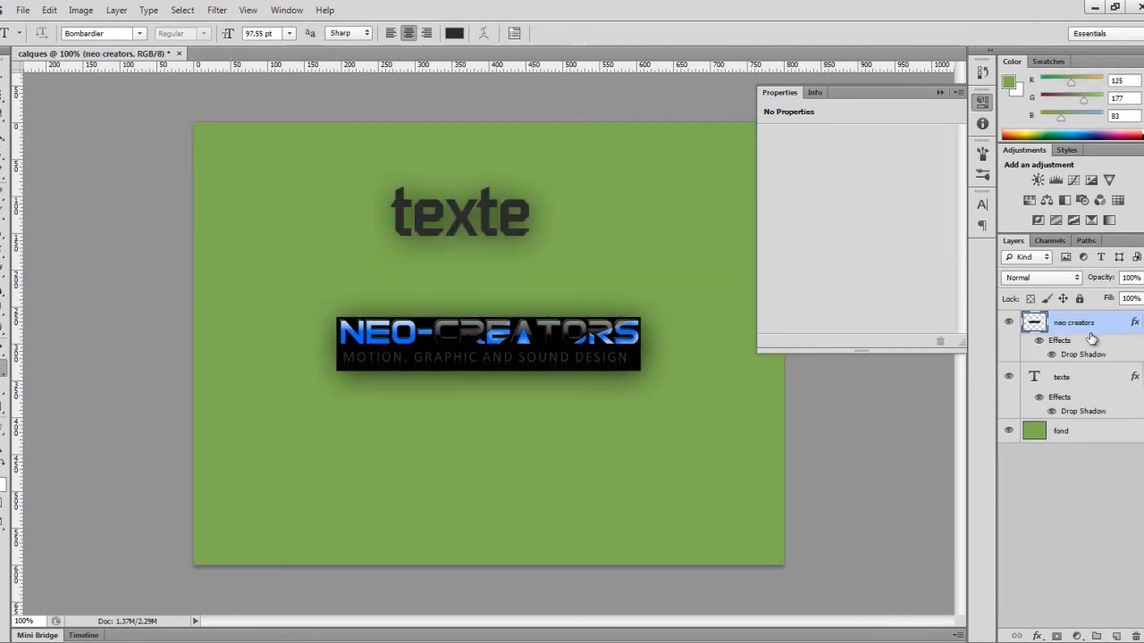
Step: Add a Color Balance adjustment layer above the neo creators layer, and collapse its properties
left_click(1077, 636)
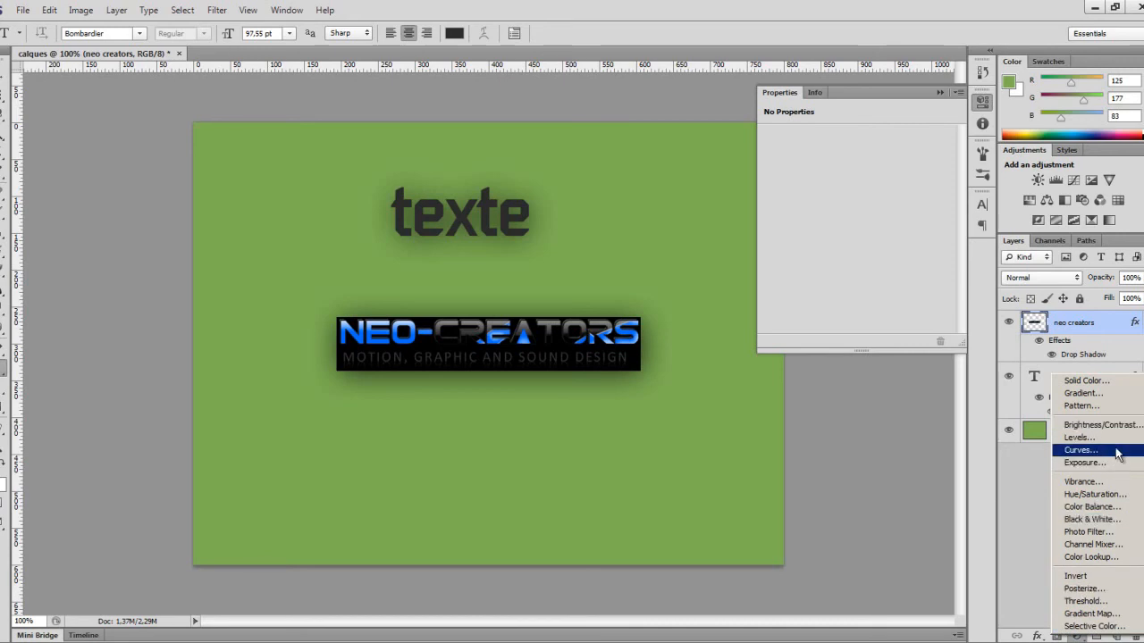
left_click(1112, 508)
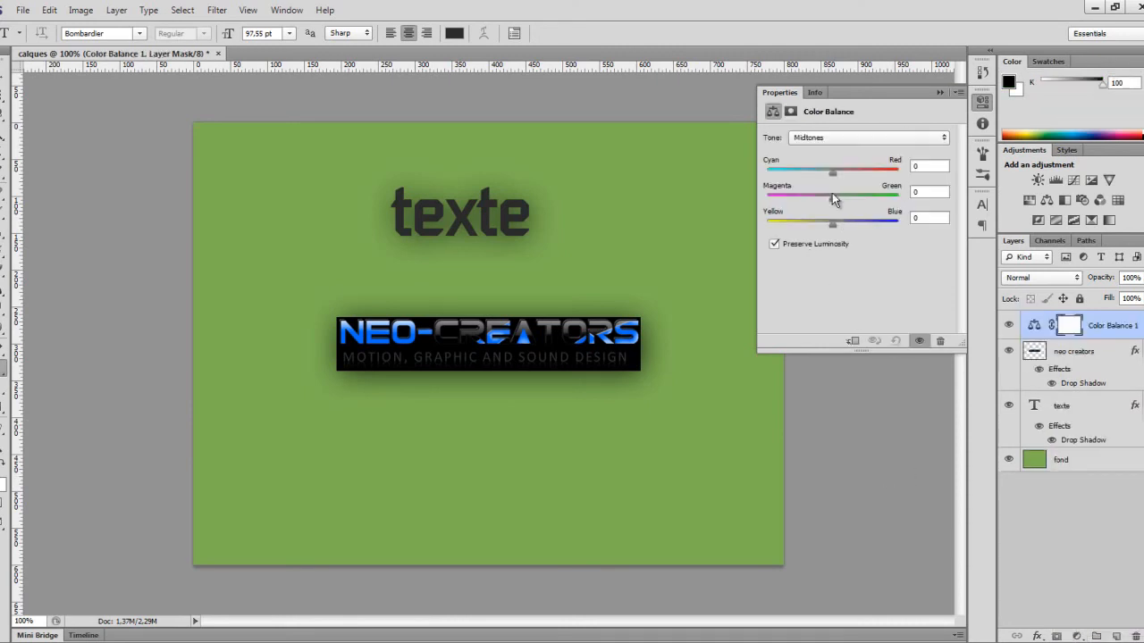
mouse_move(832, 198)
left_mouse_down()
mouse_move(867, 200)
mouse_move(765, 205)
mouse_move(833, 199)
left_mouse_up()
left_click(940, 93)
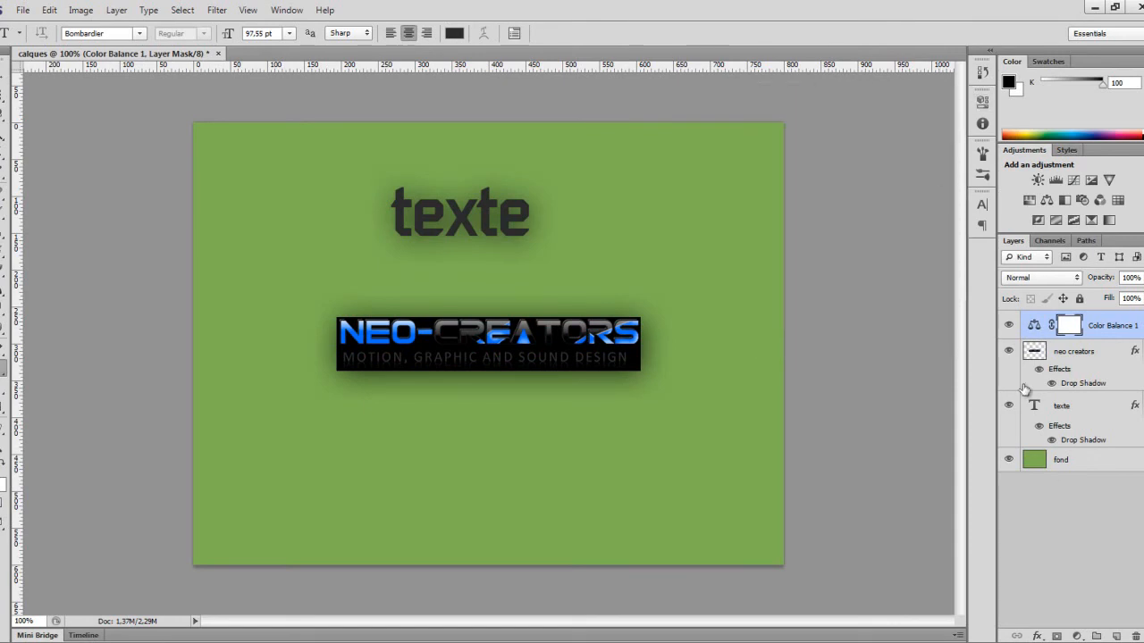
Step: Clip the Color Balance 1 adjustment to the neo creators layer, and compare the image with the adjustment hidden and shown
left_click(1078, 637)
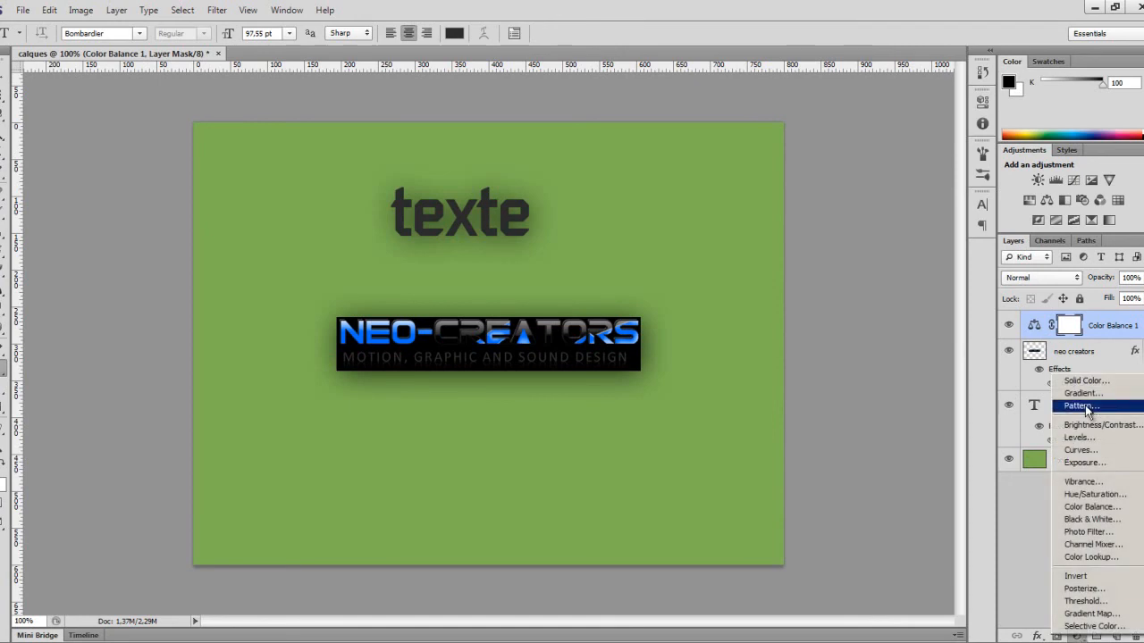
left_click(1028, 503)
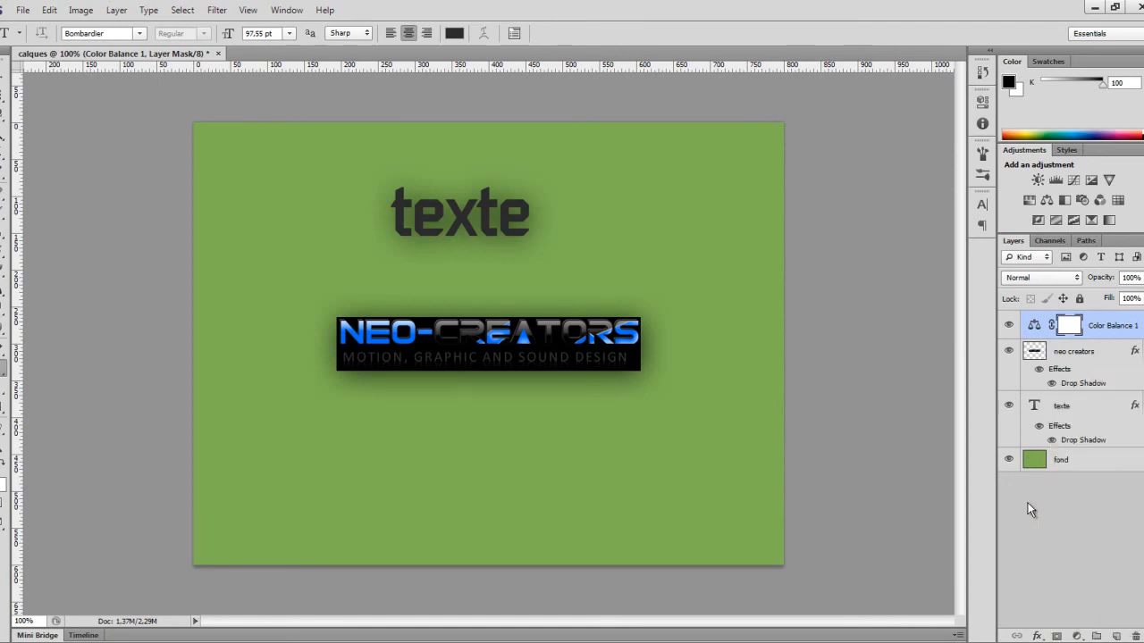
left_click(1078, 334, "alt")
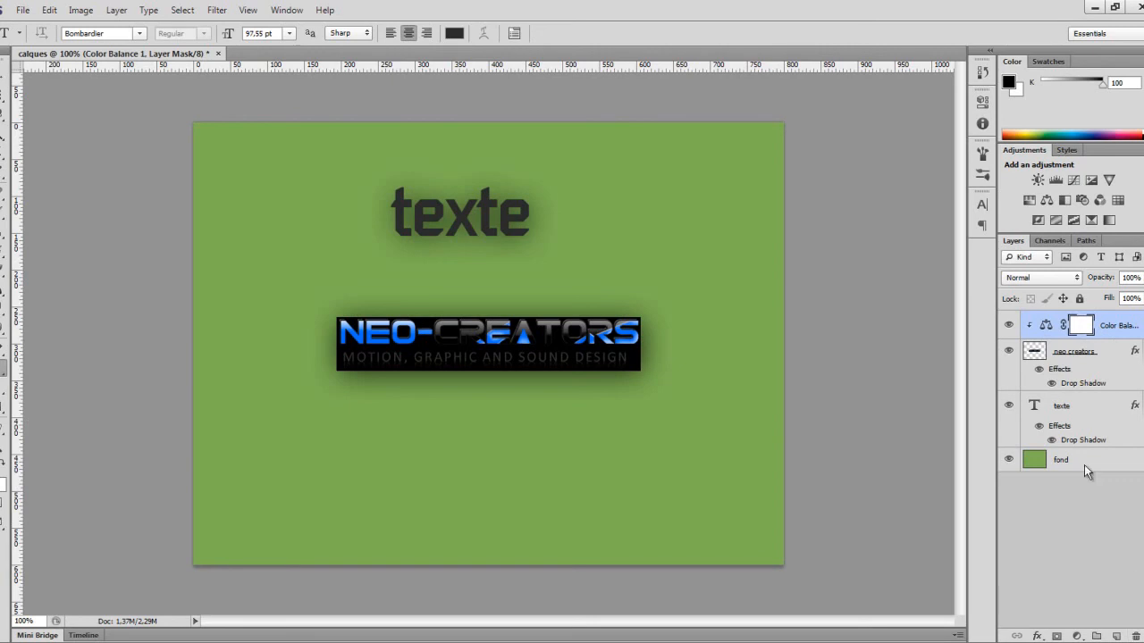
left_click(1009, 327)
left_click(1008, 327)
Step: Delete the layer mask of Color Balance 1 and the adjustment layer itself
left_click(1135, 636)
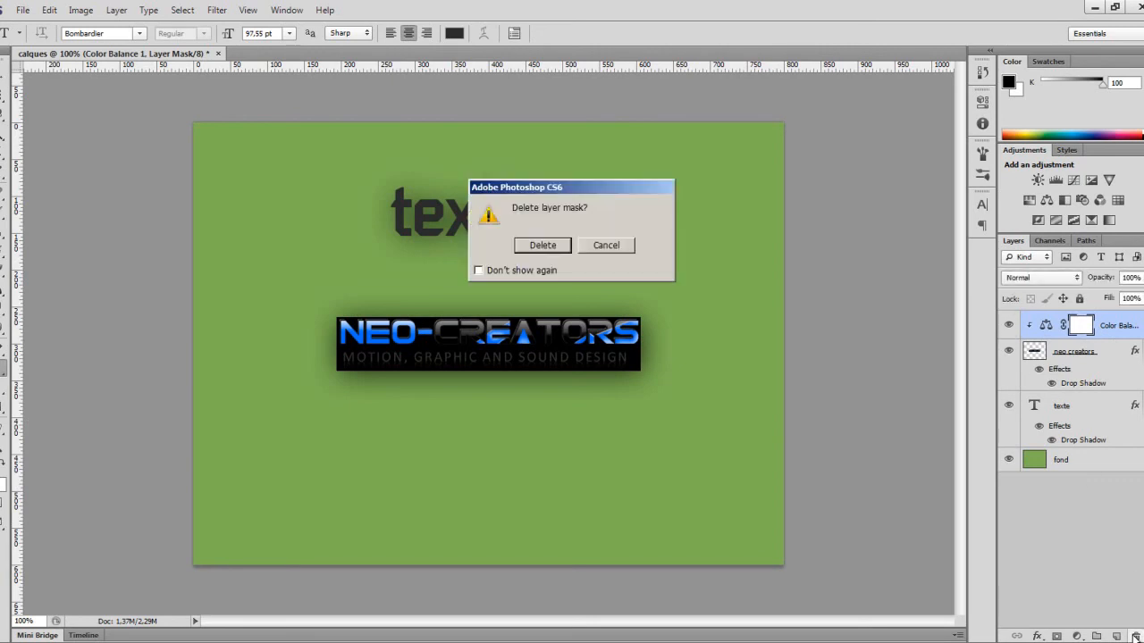
left_click(552, 246)
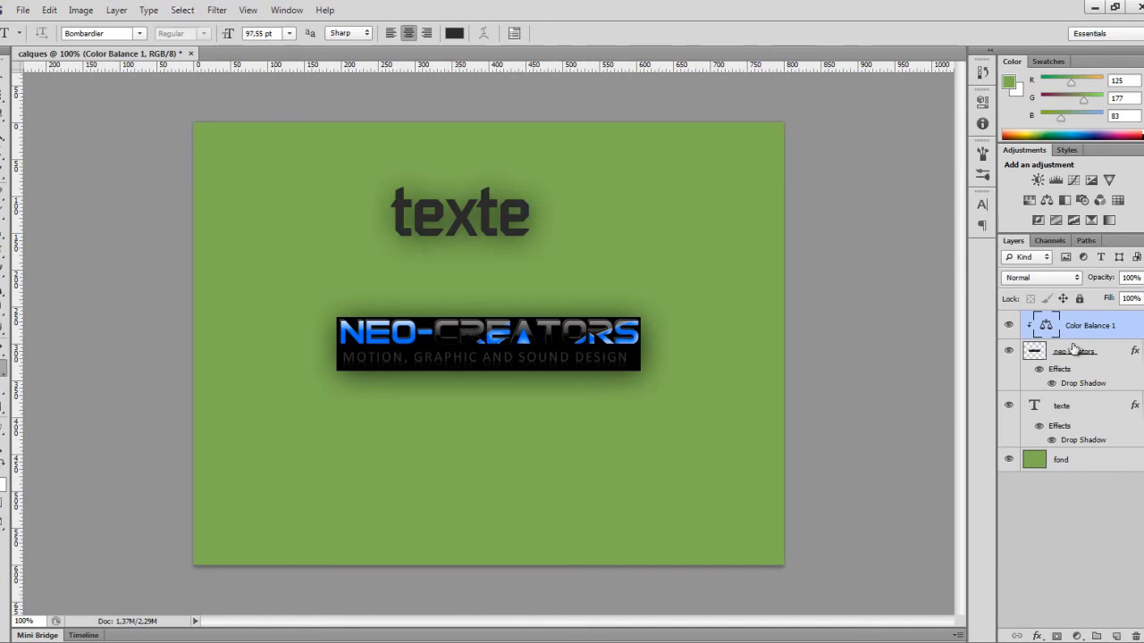
left_click(1117, 636)
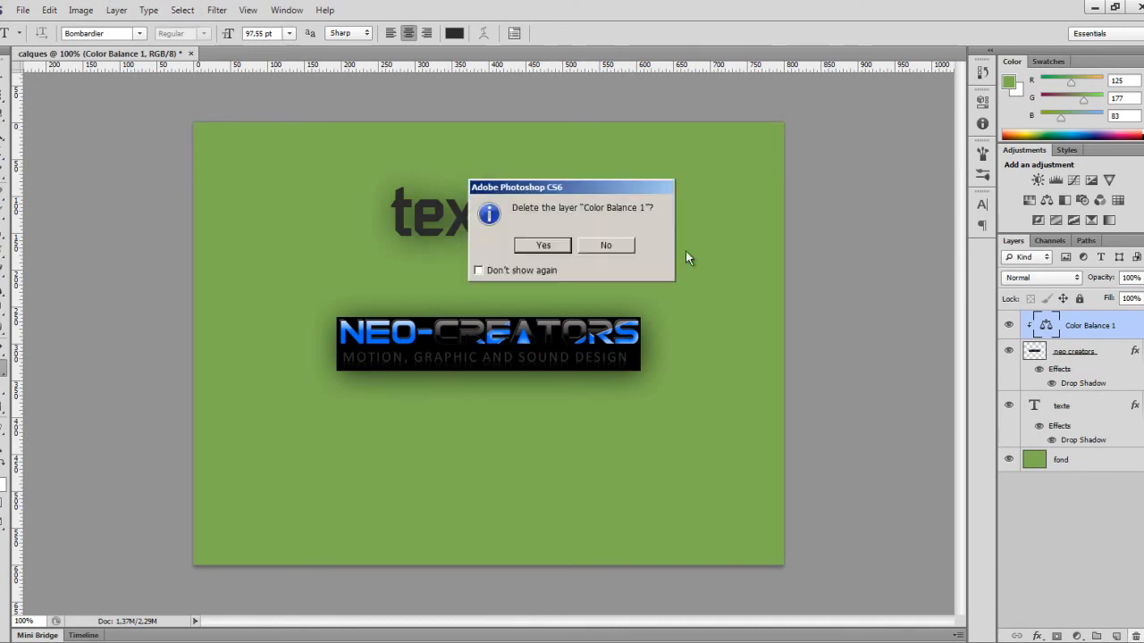
left_click(532, 241)
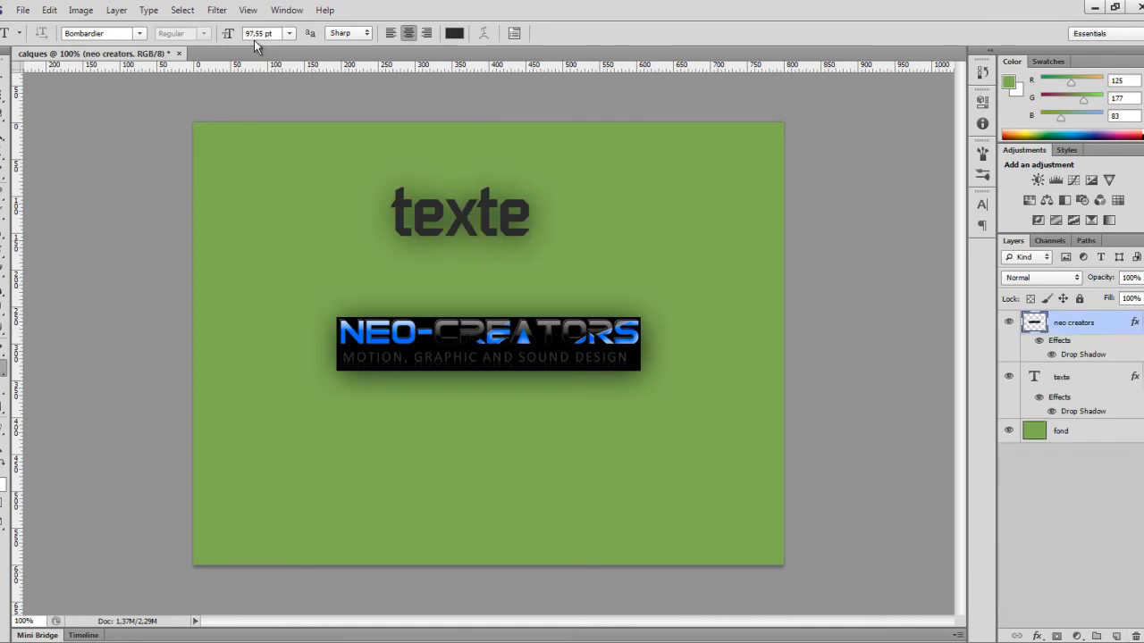
Step: Try the Gaussian Blur filter with an altered radius on the neo creators layer, and cancel it
left_click(217, 10)
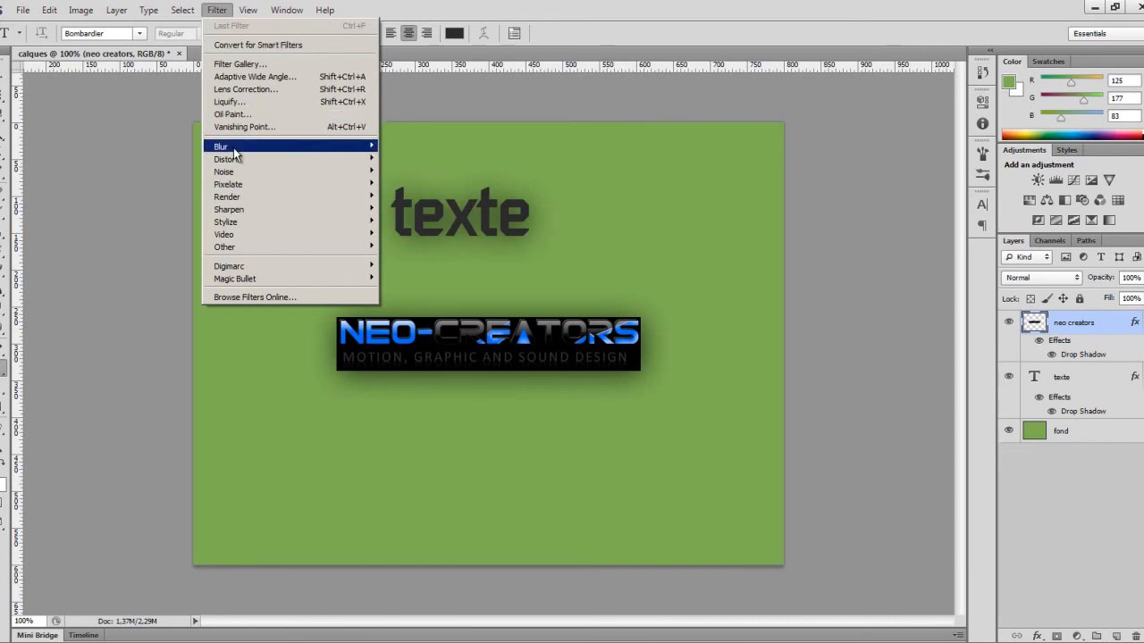
mouse_move(224, 148)
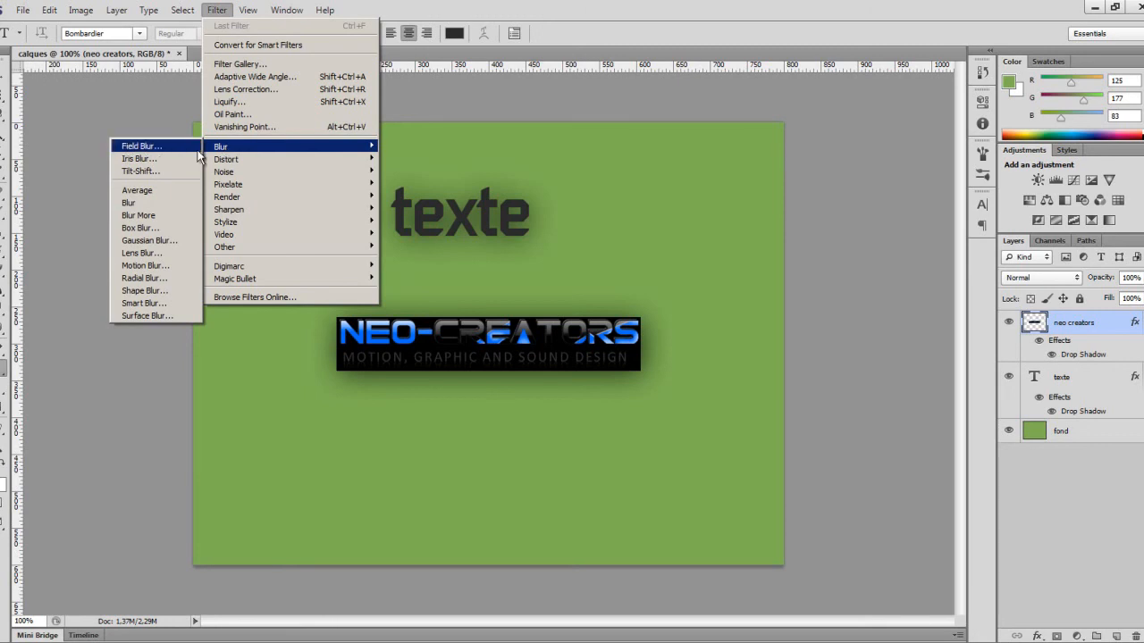
left_click(171, 242)
mouse_move(502, 358)
left_mouse_down()
mouse_move(554, 360)
mouse_move(482, 358)
left_mouse_up()
left_click(656, 181)
Step: Try the Spherize filter with different amounts on the neo creators layer in a zoomed-out preview, and cancel it
left_click(217, 10)
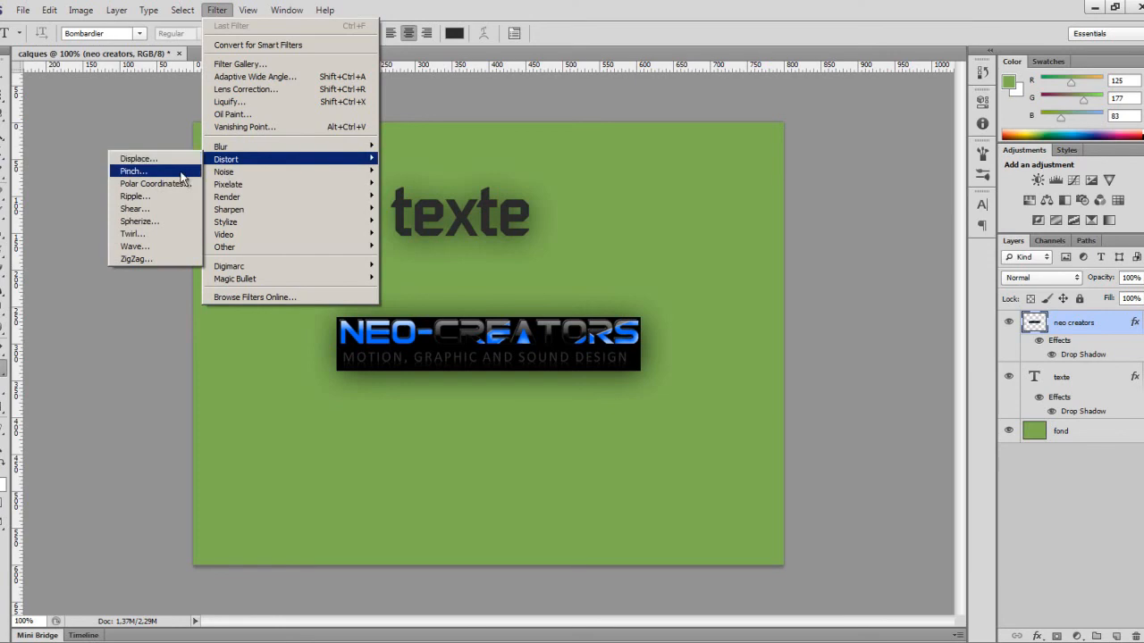
left_click(143, 225)
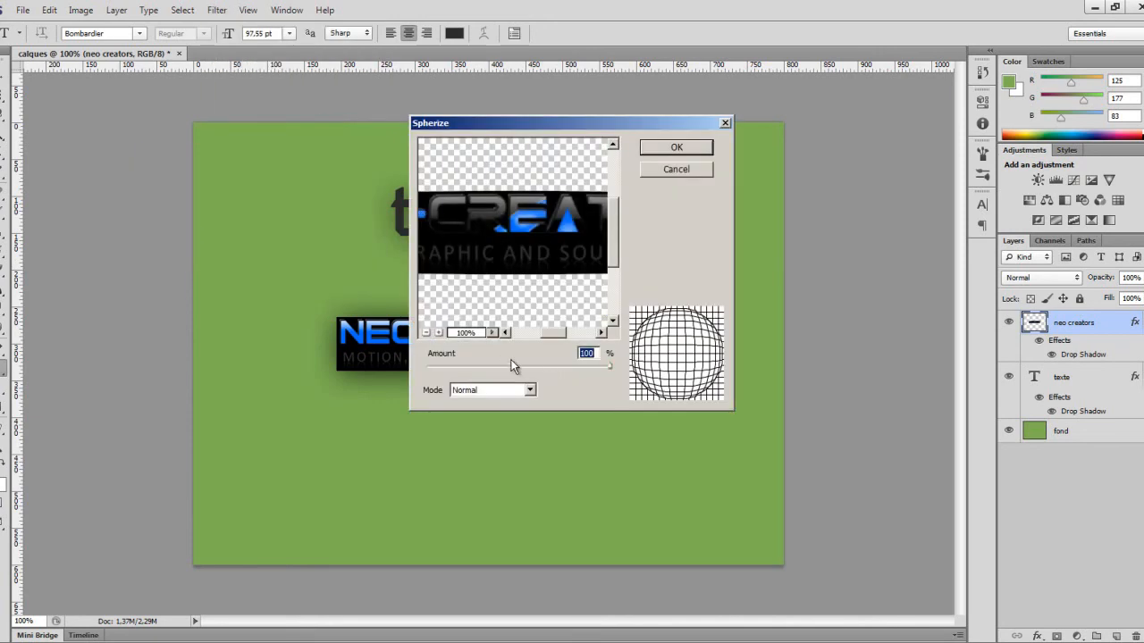
left_click(426, 333)
left_click(426, 332)
left_click(426, 332)
left_click_drag(487, 367, 652, 372)
left_click(676, 169)
Step: Preview the Add Noise filter at 12.5% on the neo creators layer, switch Monochromatic on and off, and cancel the filter
left_click(213, 11)
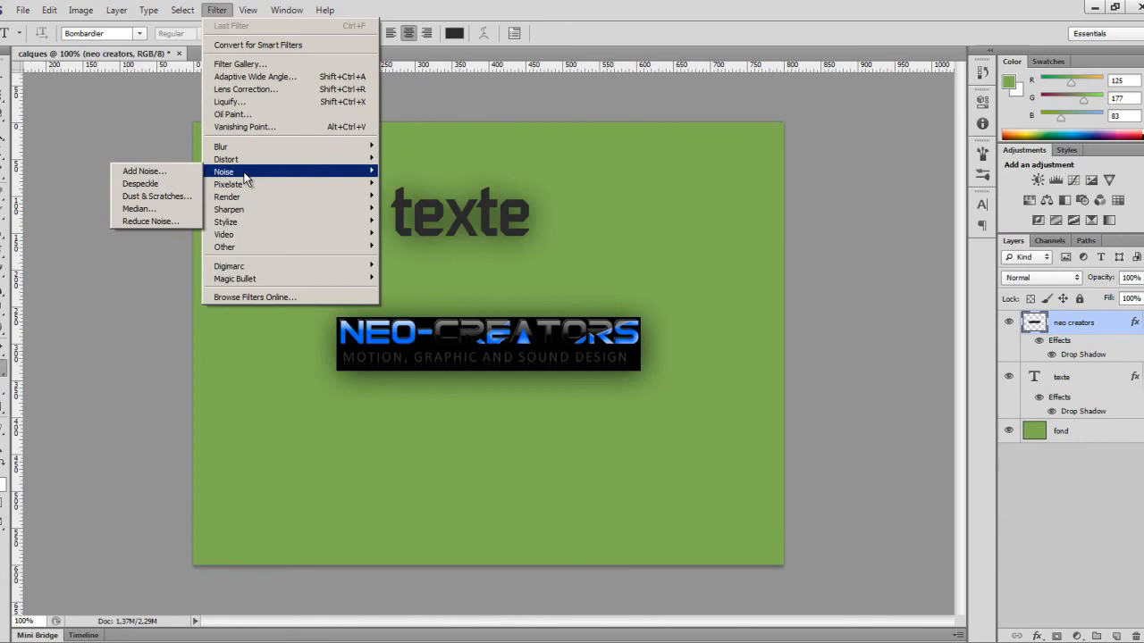
left_click(178, 171)
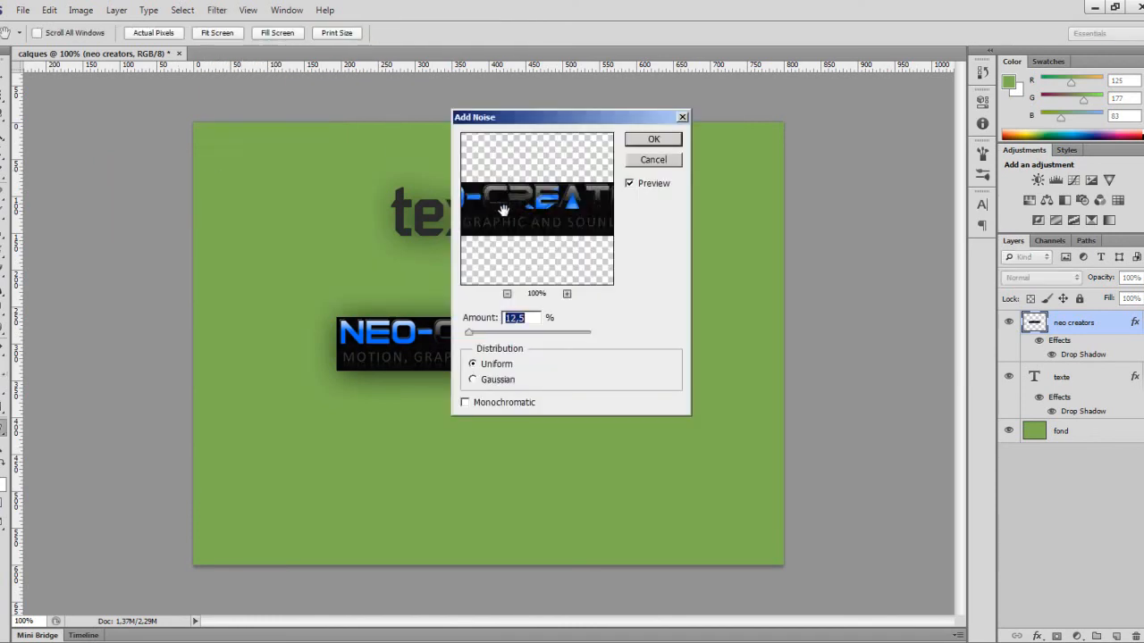
left_click(567, 295)
left_click(567, 295)
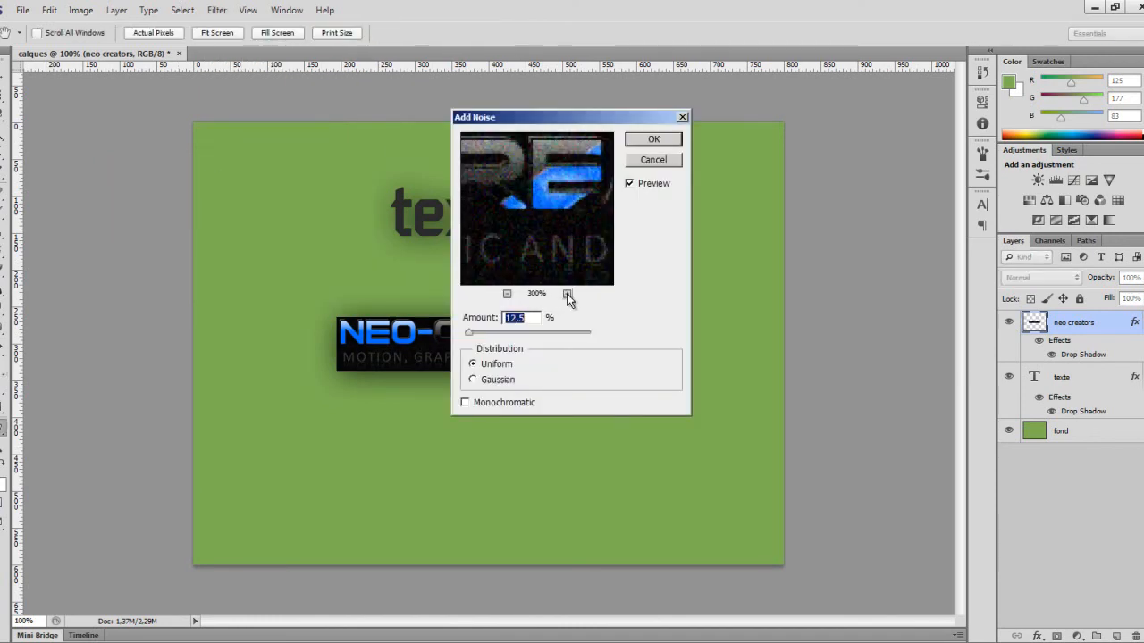
left_click(491, 406)
left_click(490, 407)
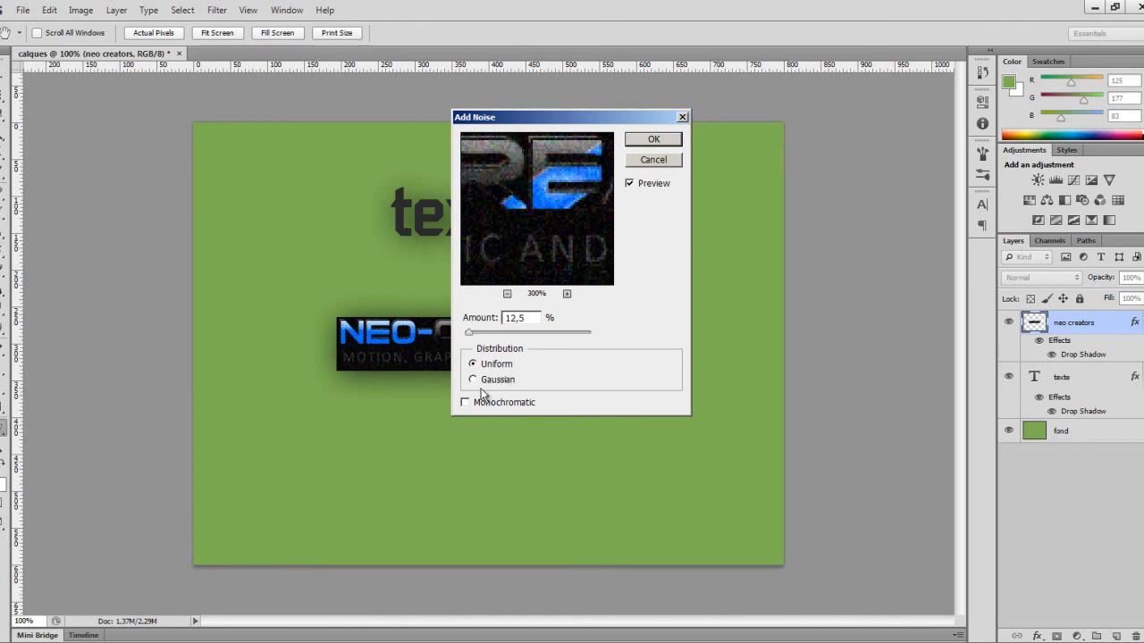
left_click(668, 158)
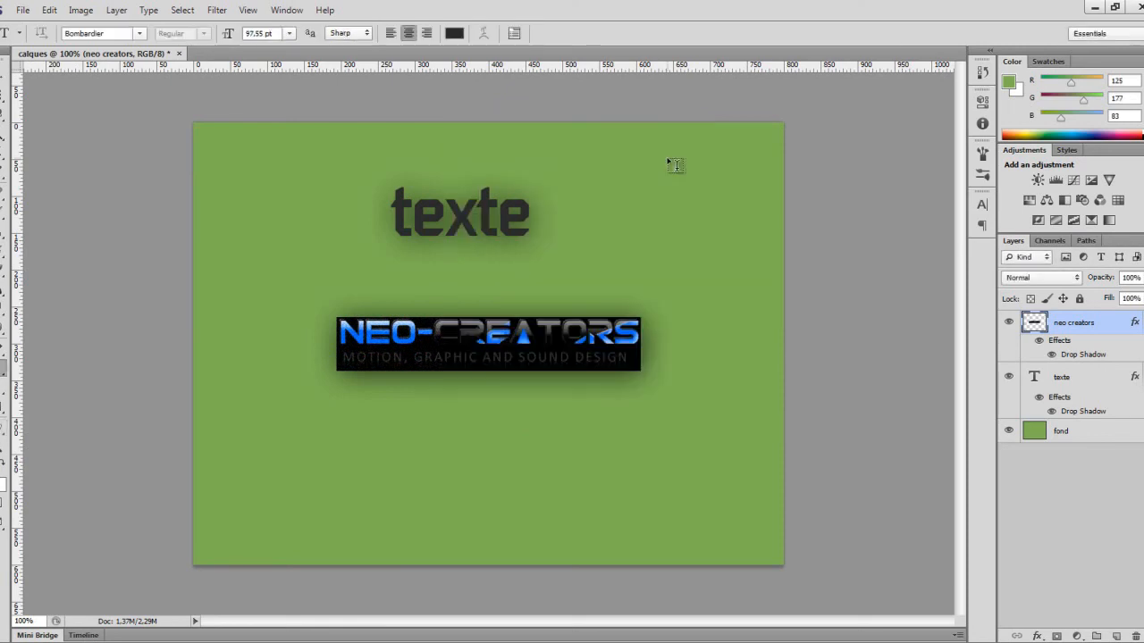
Step: Preview the Mosaic filter on the neo creators layer with the Move tool active, and cancel it
left_click(5, 88)
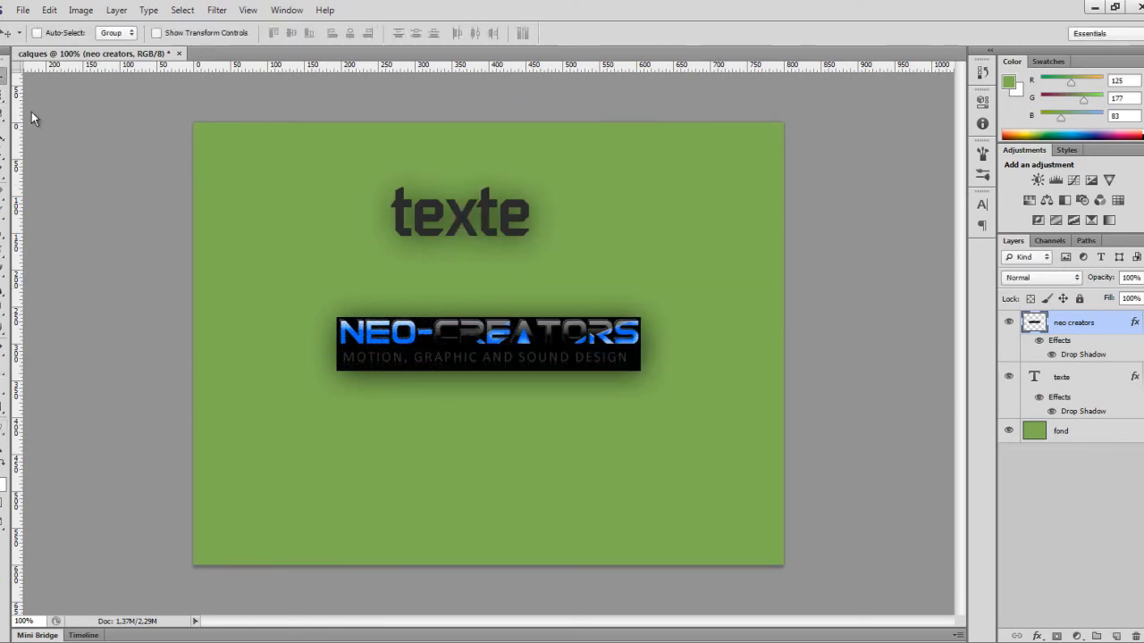
left_click(148, 9)
mouse_move(217, 10)
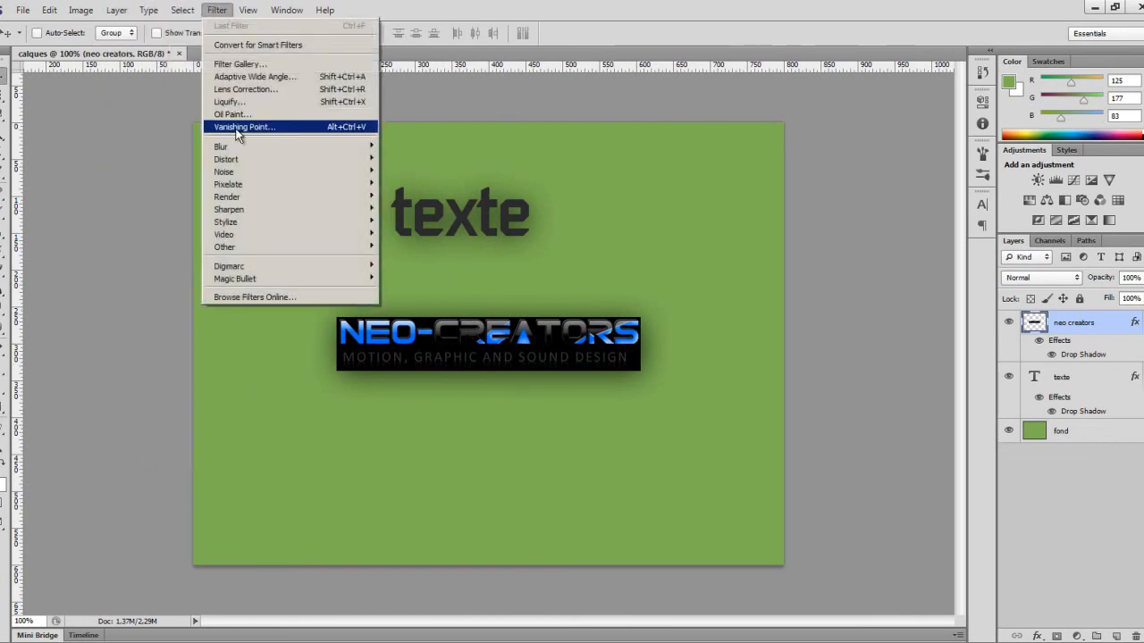
mouse_move(235, 174)
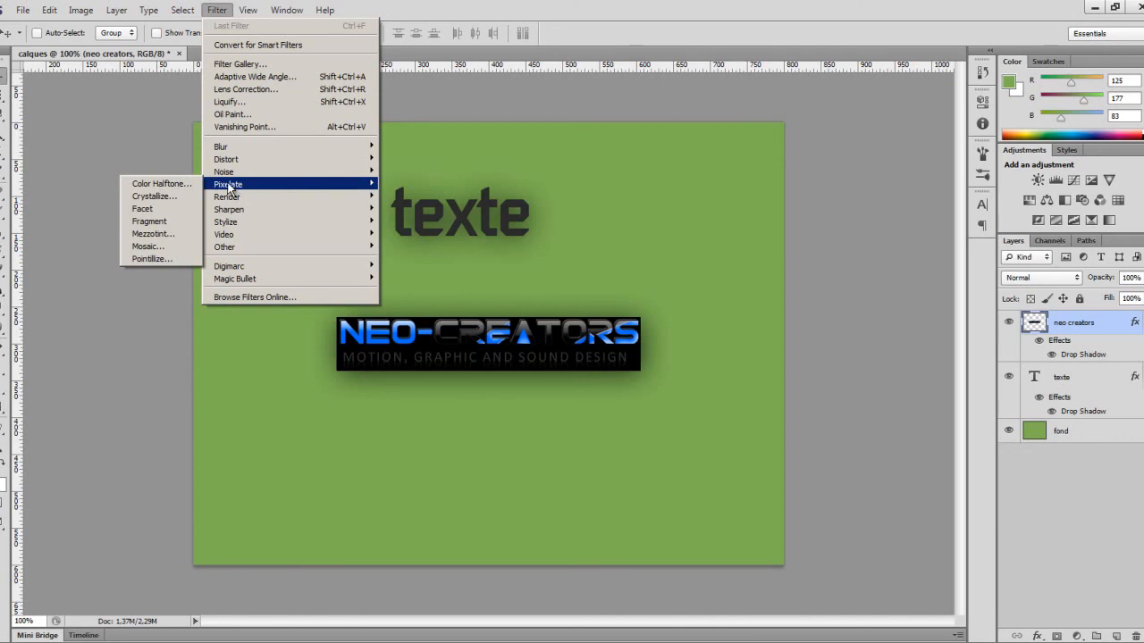
left_click(170, 246)
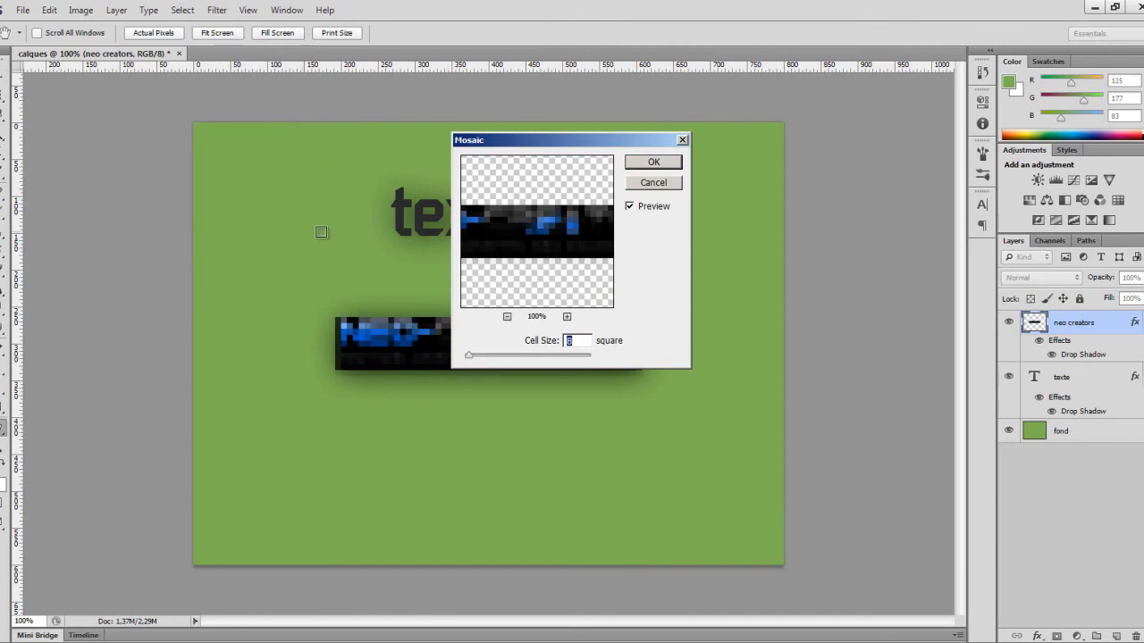
left_click(650, 184)
Step: Open the Filter Gallery for the neo creators layer and preview the Craquelure and Grain textures, viewing Grain at 300%
left_click(217, 10)
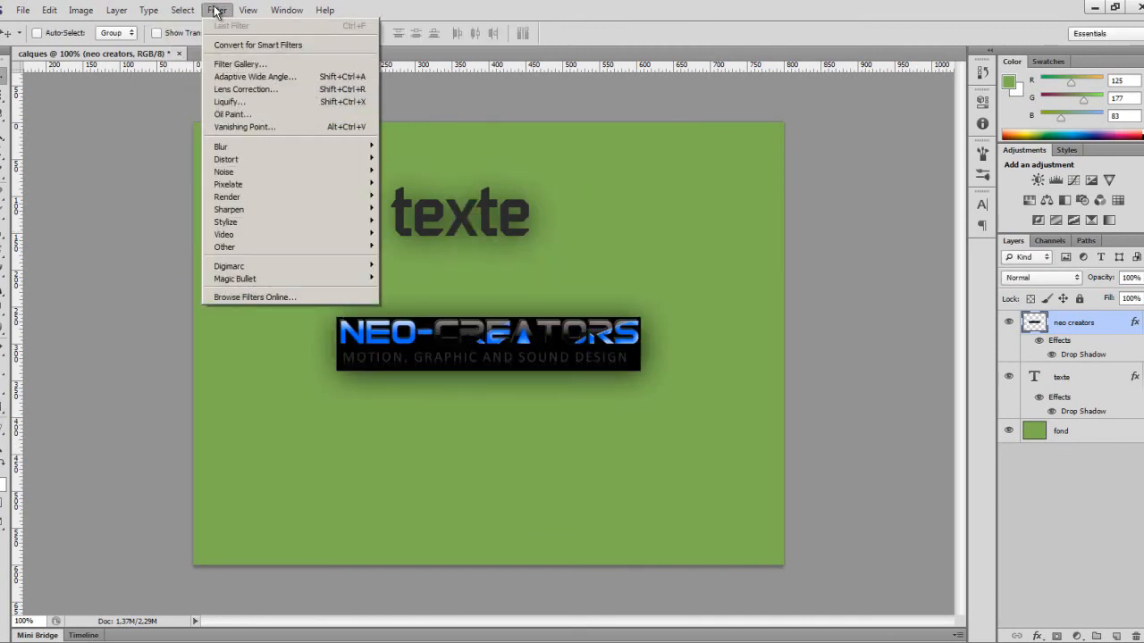
left_click(239, 64)
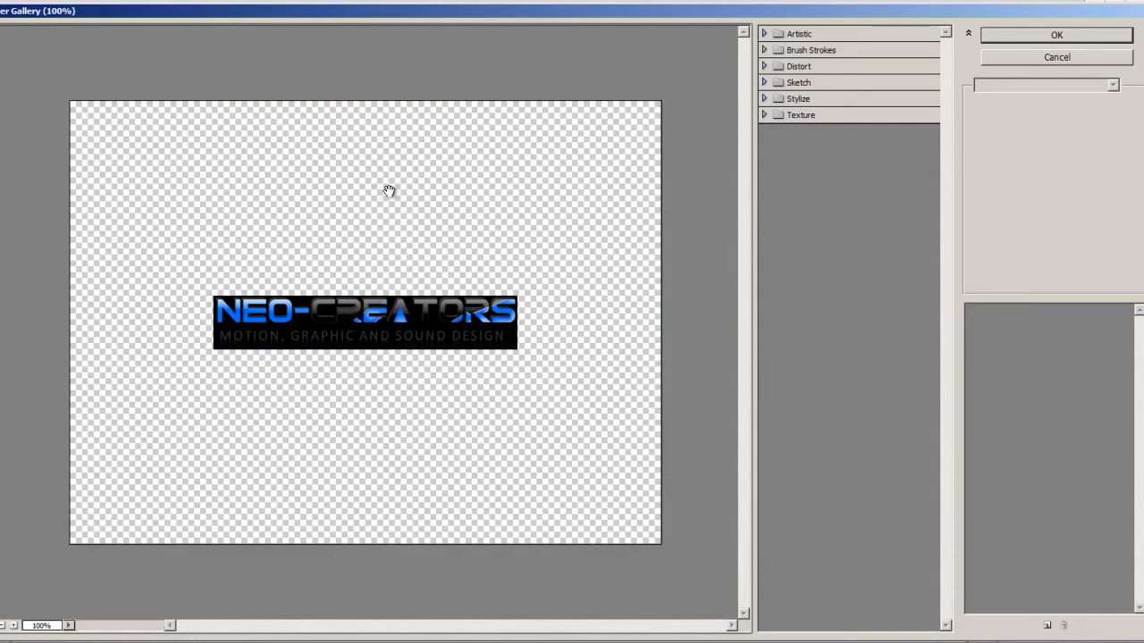
left_click(774, 115)
left_click(774, 137)
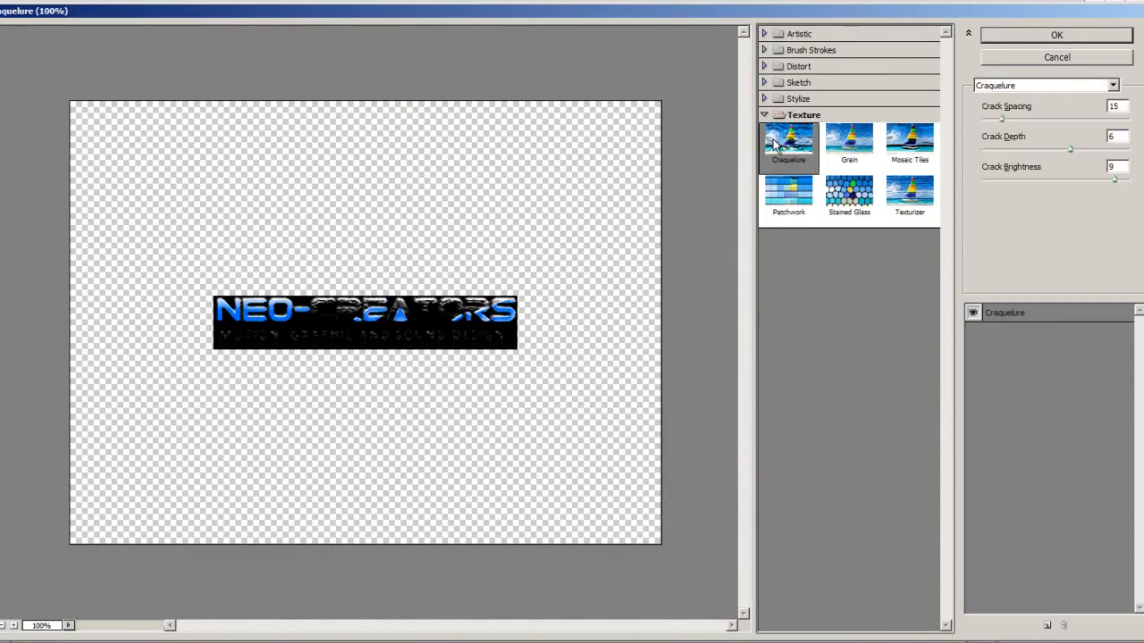
left_click(823, 147)
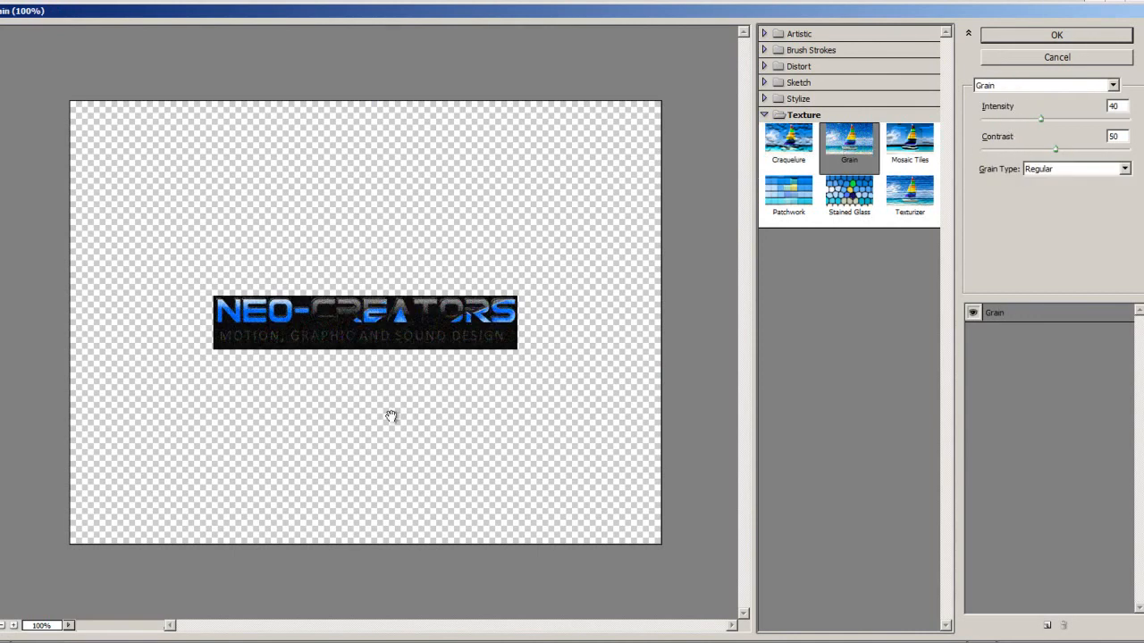
left_click(13, 625)
left_click(13, 626)
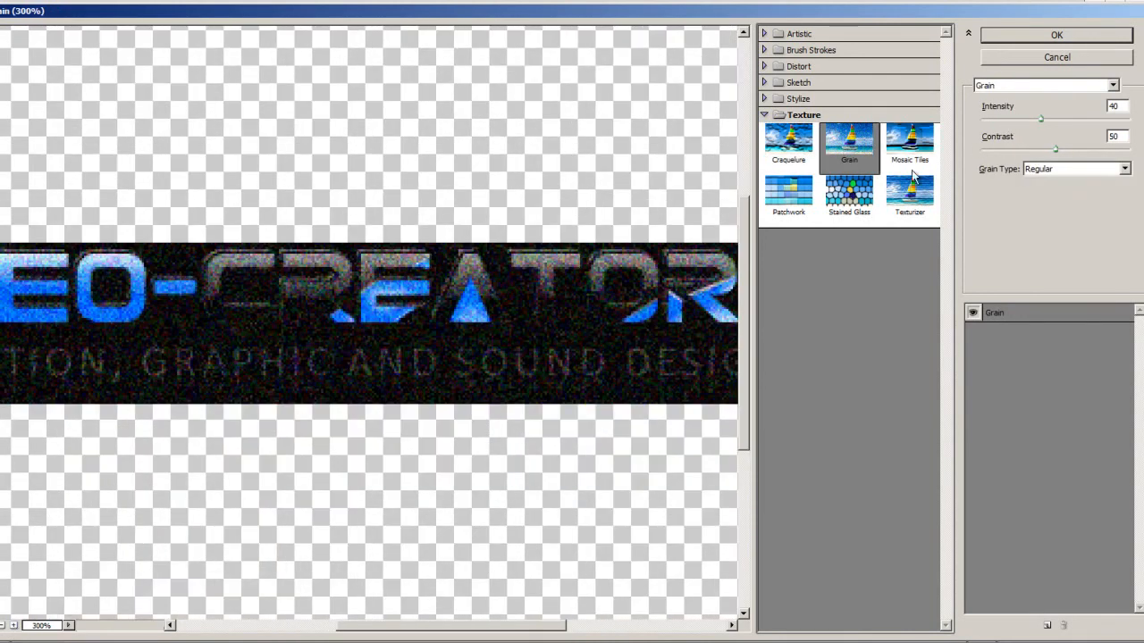
Step: Preview Patchwork with a smaller square size, Texturizer and Mosaic Tiles on the logo, and cancel the Filter Gallery
left_click(842, 209)
left_click(797, 201)
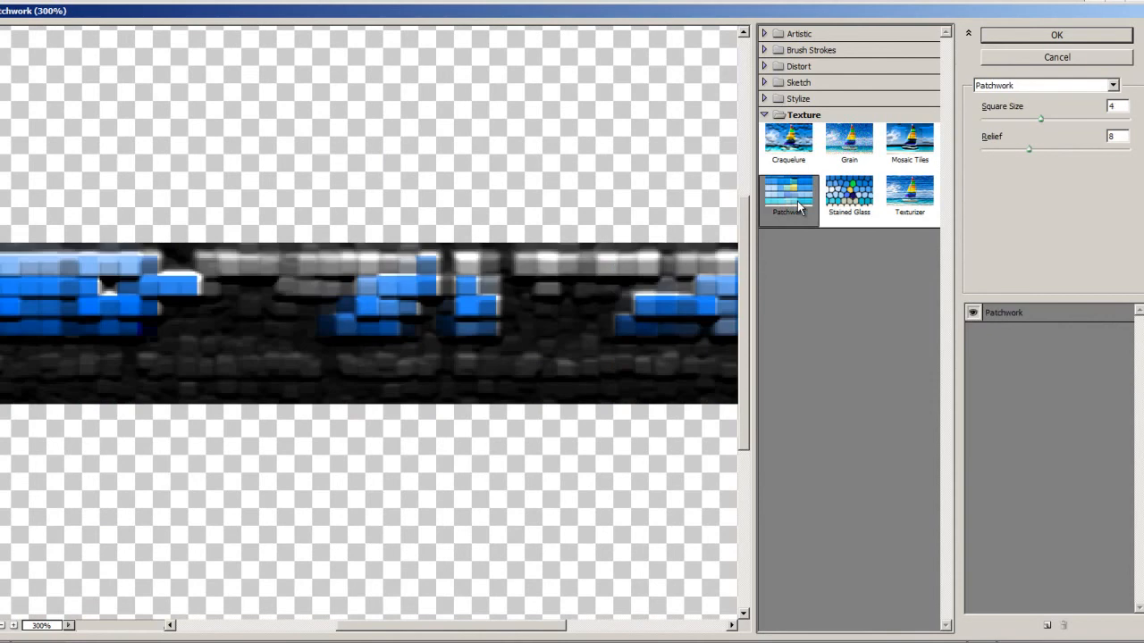
left_click(4, 626)
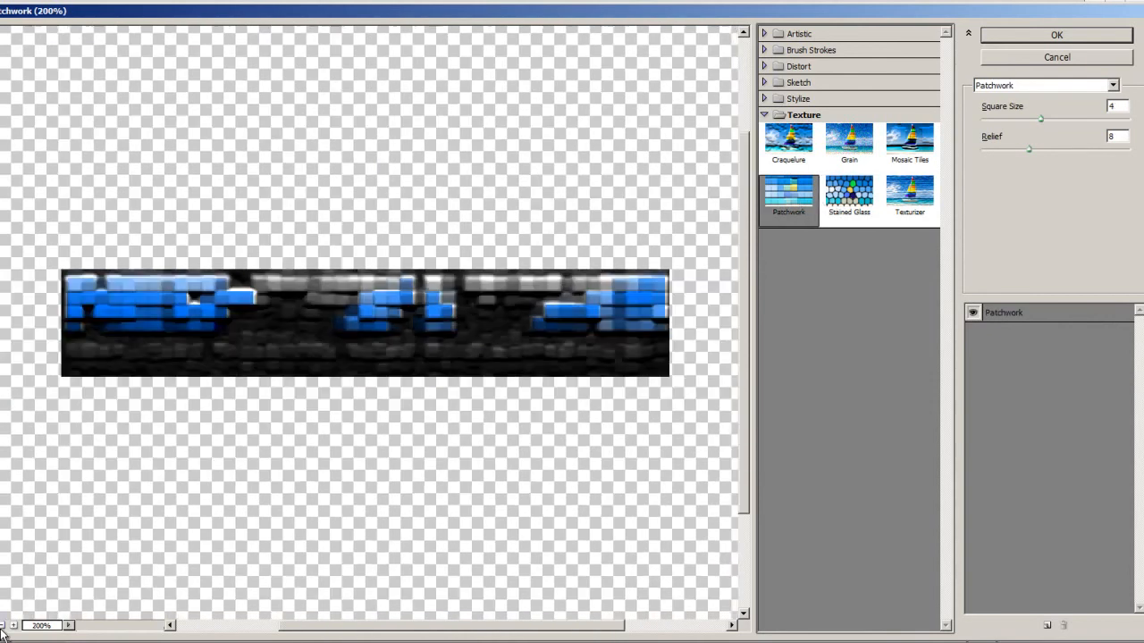
left_click_drag(1040, 120, 995, 124)
left_click(910, 190)
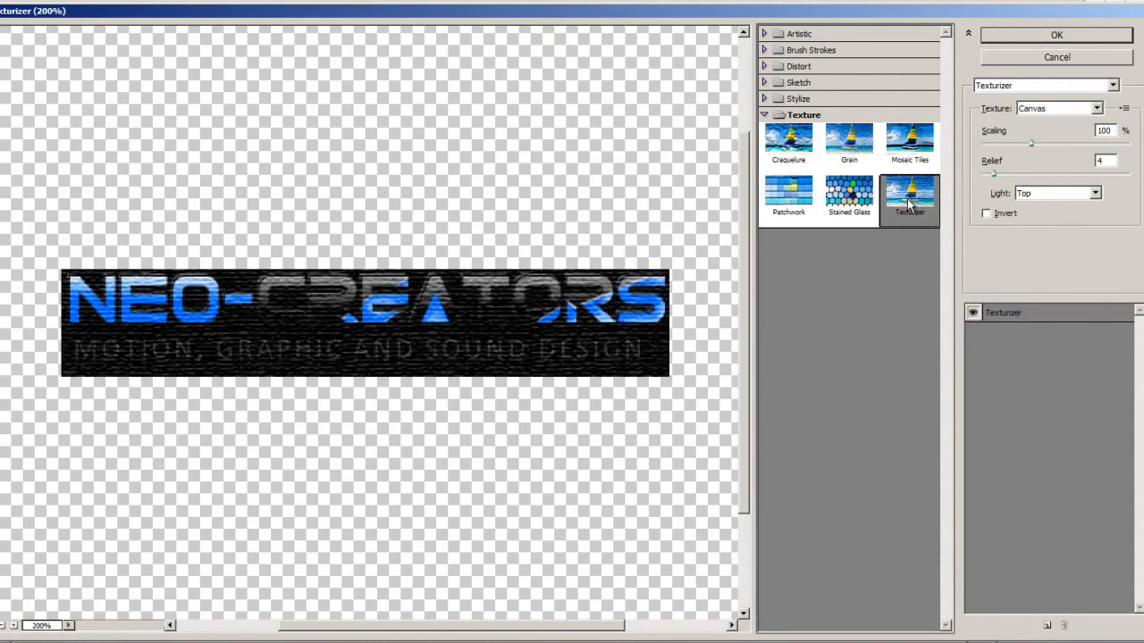
left_click(909, 143)
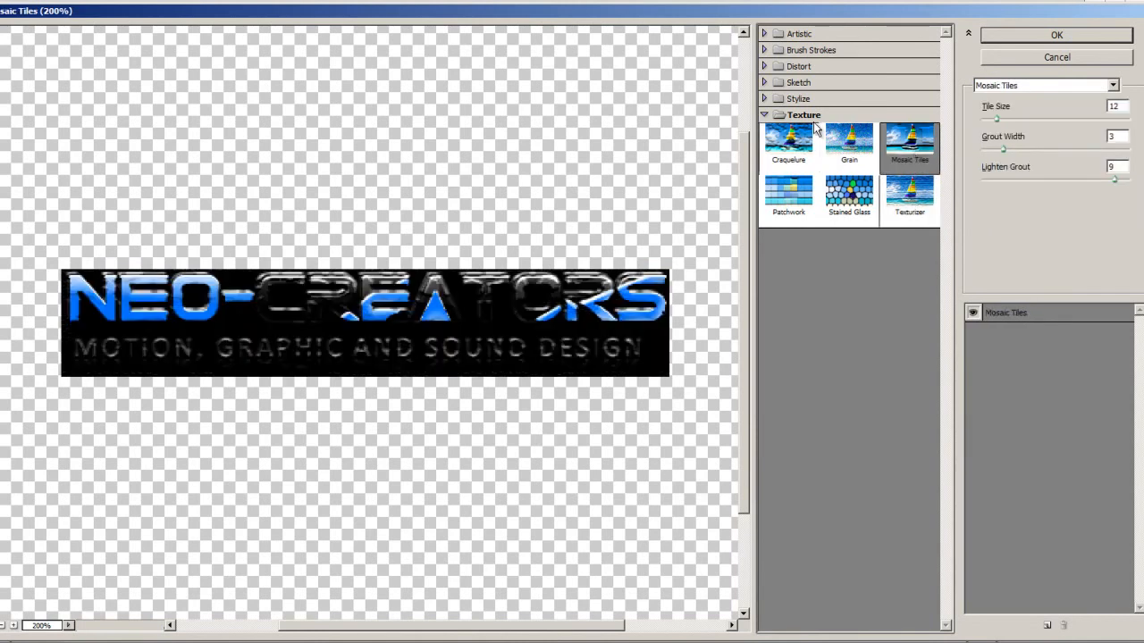
left_click(764, 115)
left_click(1015, 56)
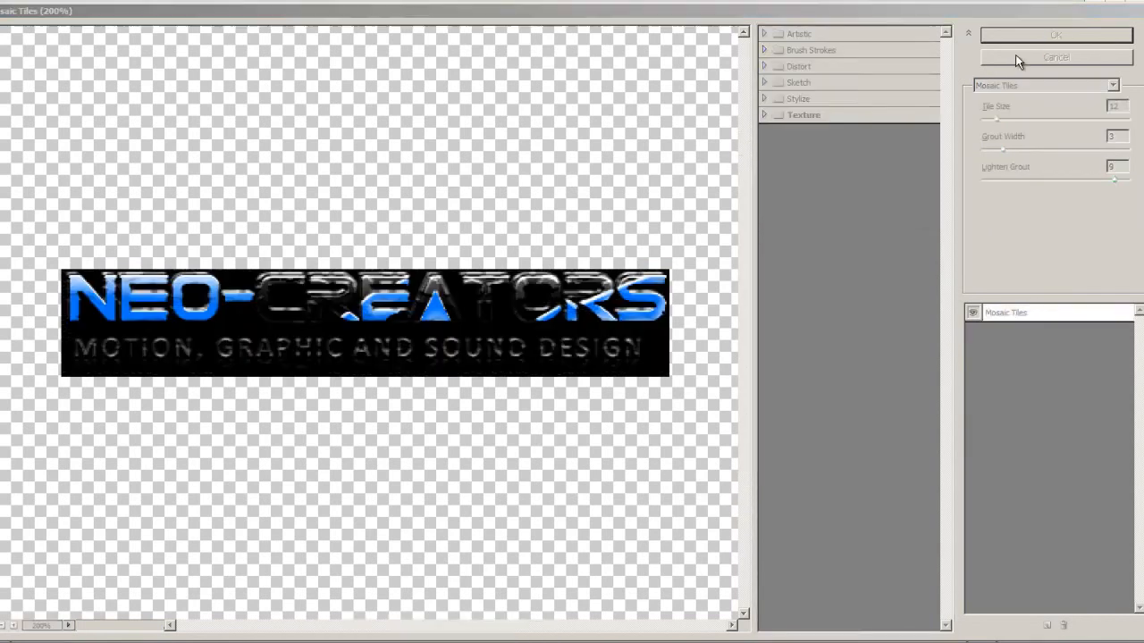
Step: Try a Lens Flare at 149% brightness on the neo creators layer, repositioning its centre, and undo it
left_click(216, 10)
mouse_move(217, 201)
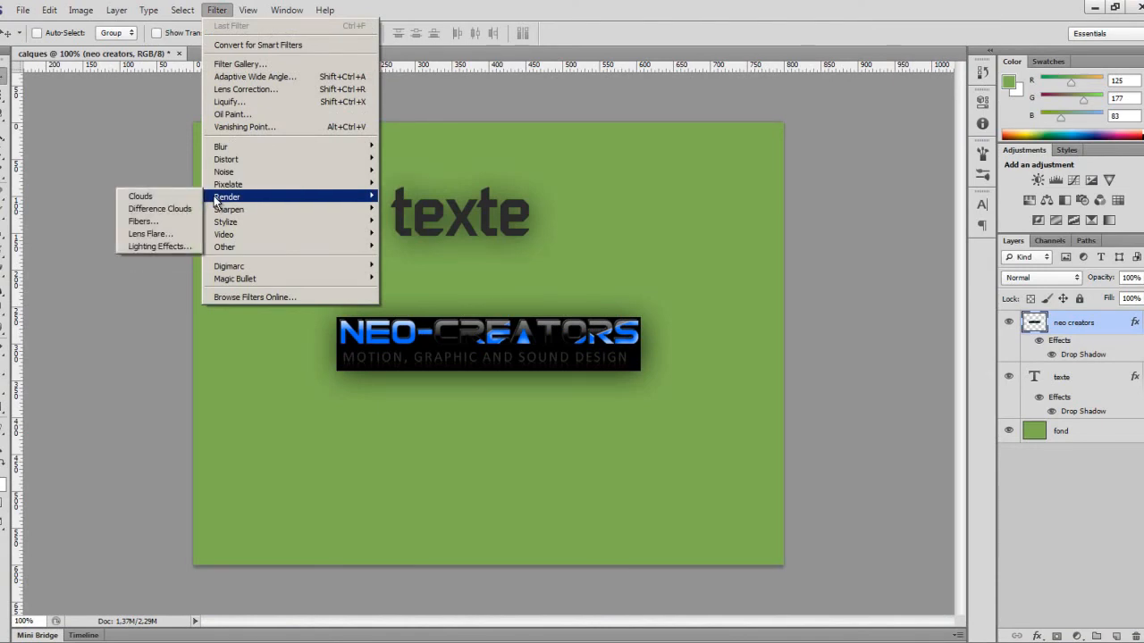
left_click(148, 234)
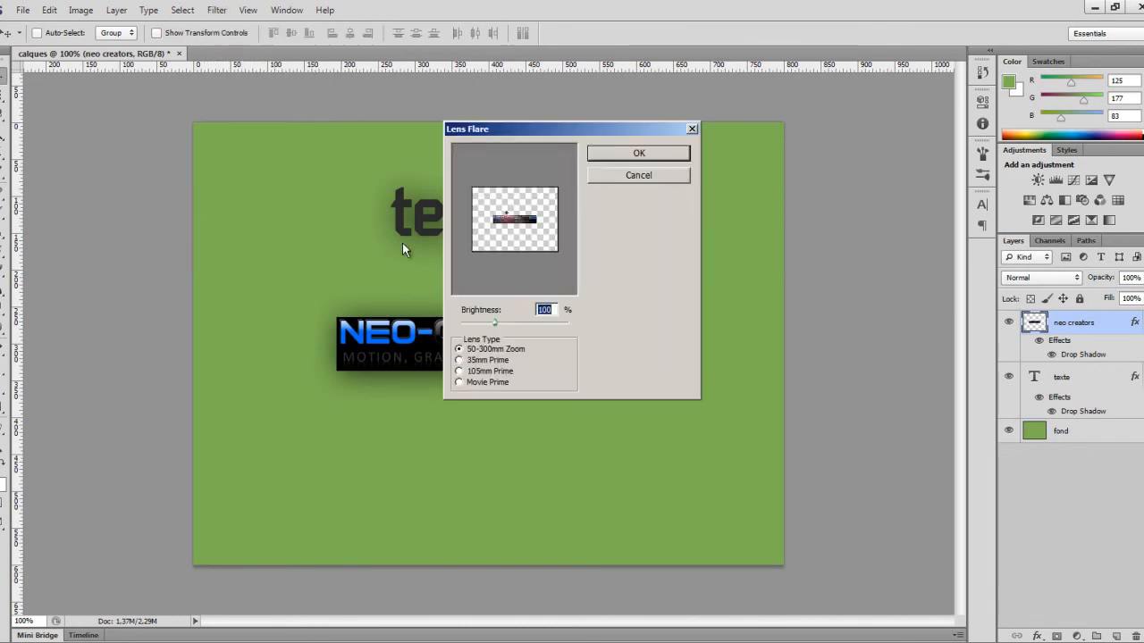
left_click_drag(490, 200, 508, 225)
left_click_drag(505, 225, 501, 220)
left_click_drag(495, 329, 512, 325)
left_click(495, 199)
left_click(605, 157)
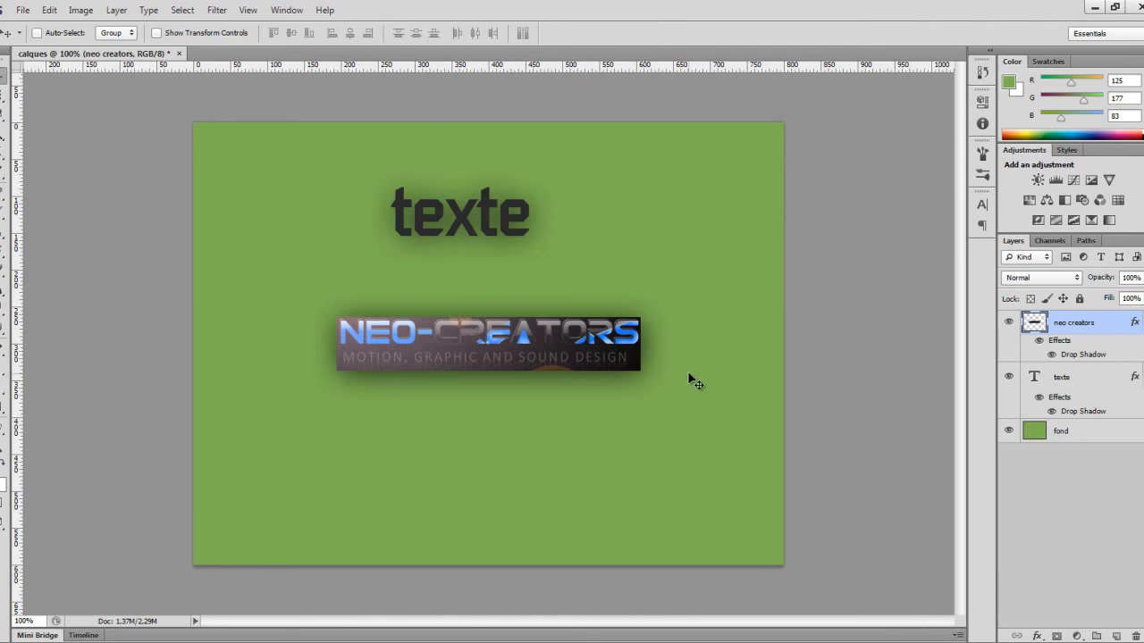
key("ctrl+z")
Step: Try the 50-300mm Zoom Lens Flare at 149% brightness on the fond layer, and undo it
left_click(1044, 433)
left_click(195, 9)
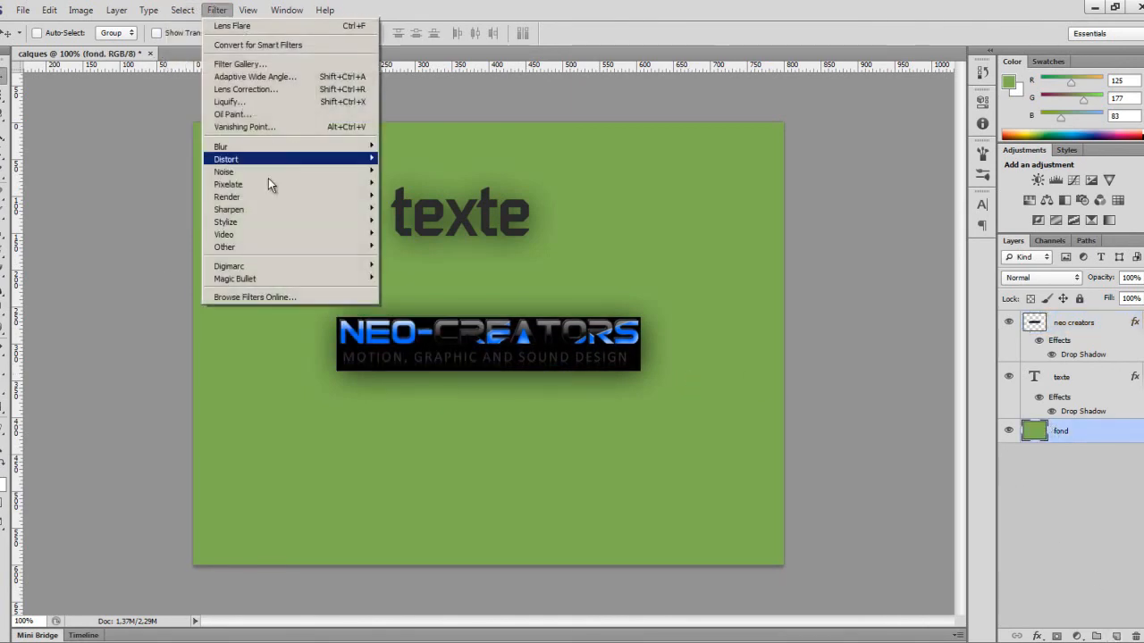
mouse_move(271, 198)
left_click(162, 234)
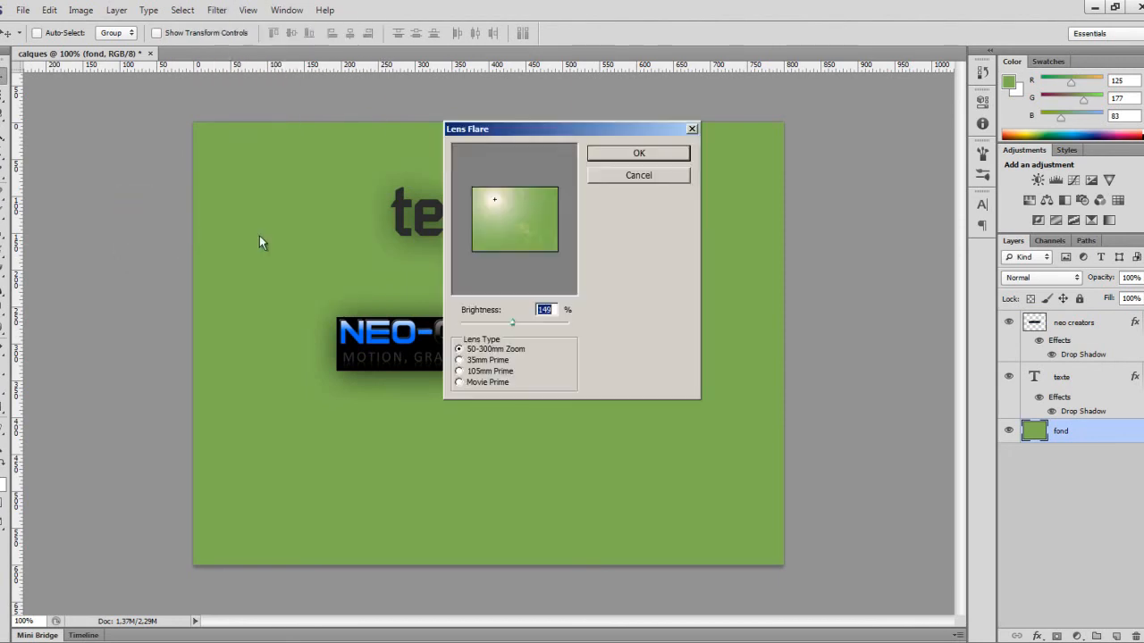
key("Return")
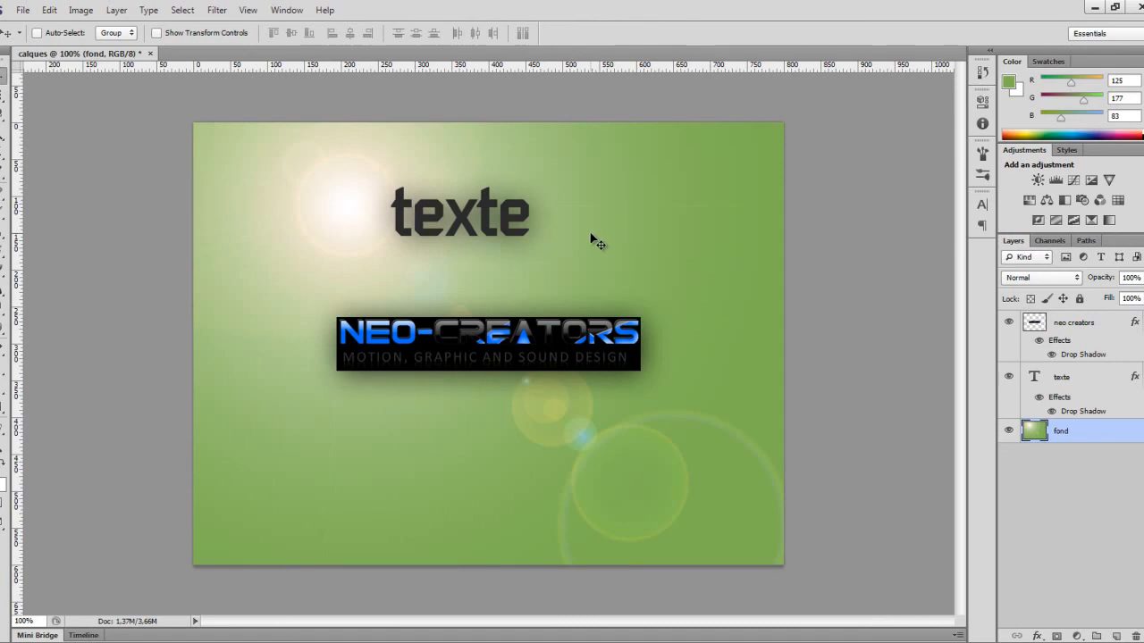
key("ctrl+z")
left_click(216, 10)
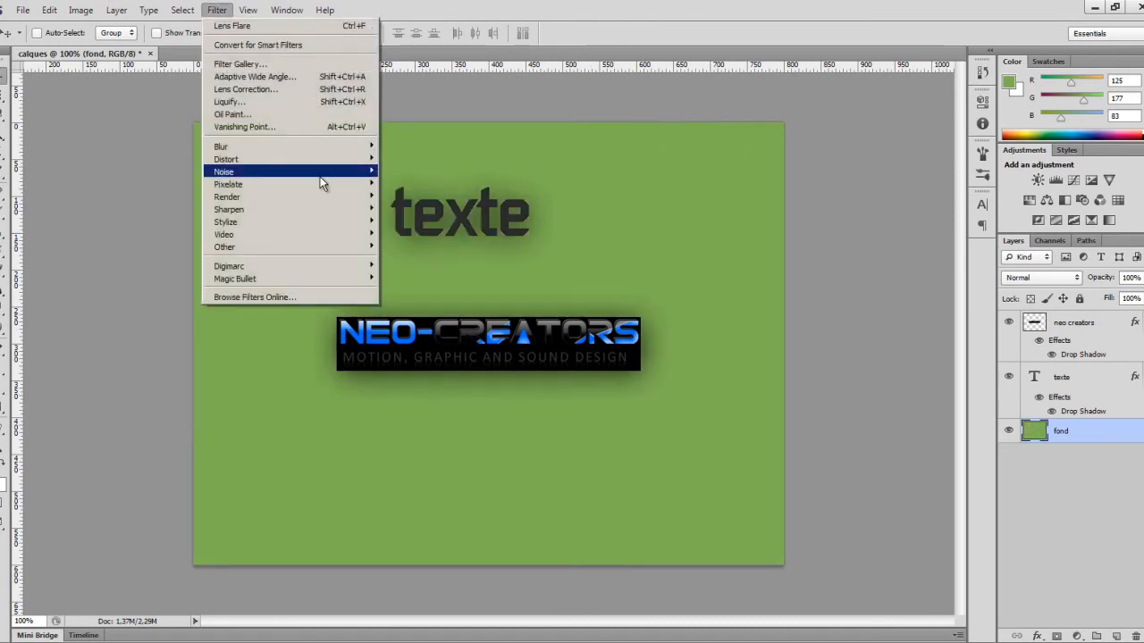
mouse_move(241, 215)
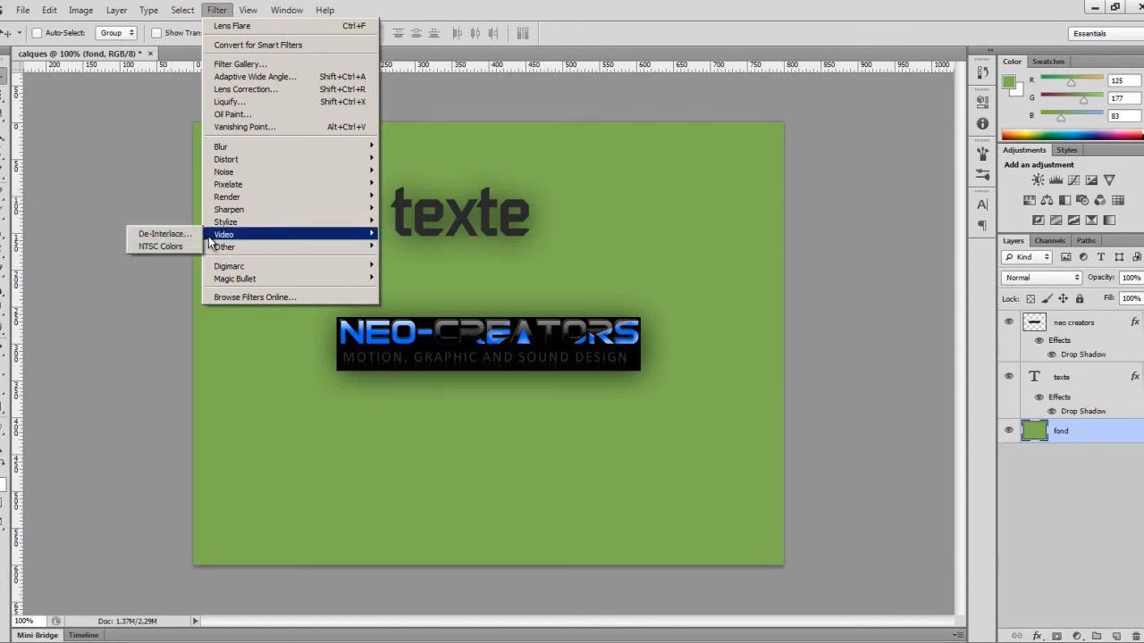
mouse_move(217, 251)
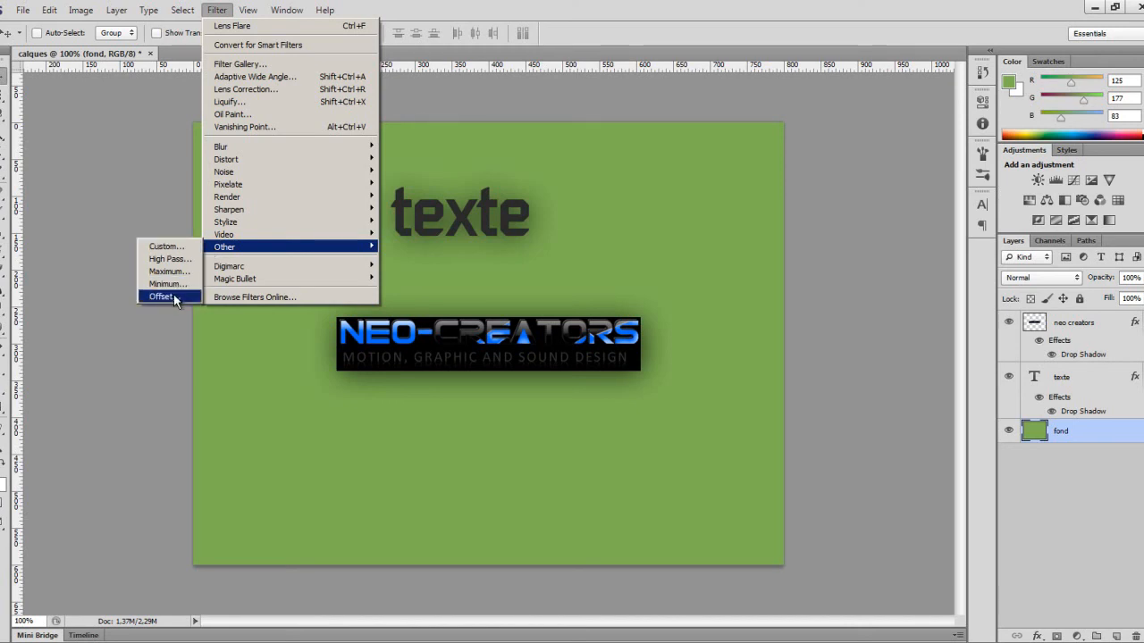
left_click(136, 359)
Step: Paint a rough grid of black lines reaching every canvas edge on the fond layer with a size 34 brush
left_click(4, 215)
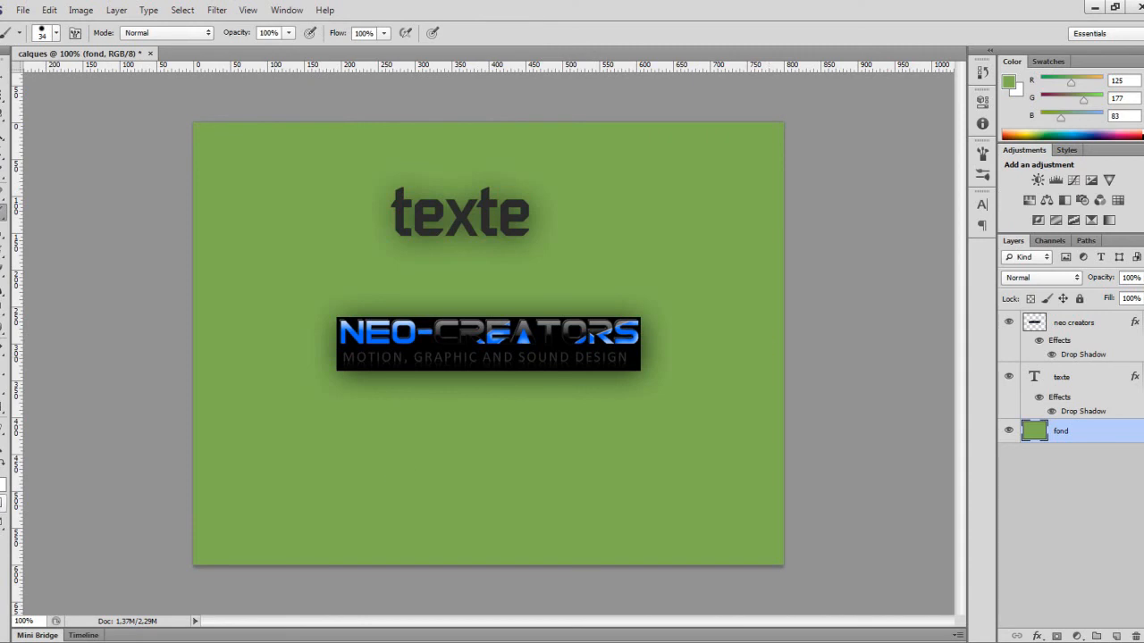
key("d")
left_click(375, 111)
mouse_move(366, 161)
left_mouse_down()
mouse_move(533, 423)
mouse_move(696, 67)
left_mouse_up()
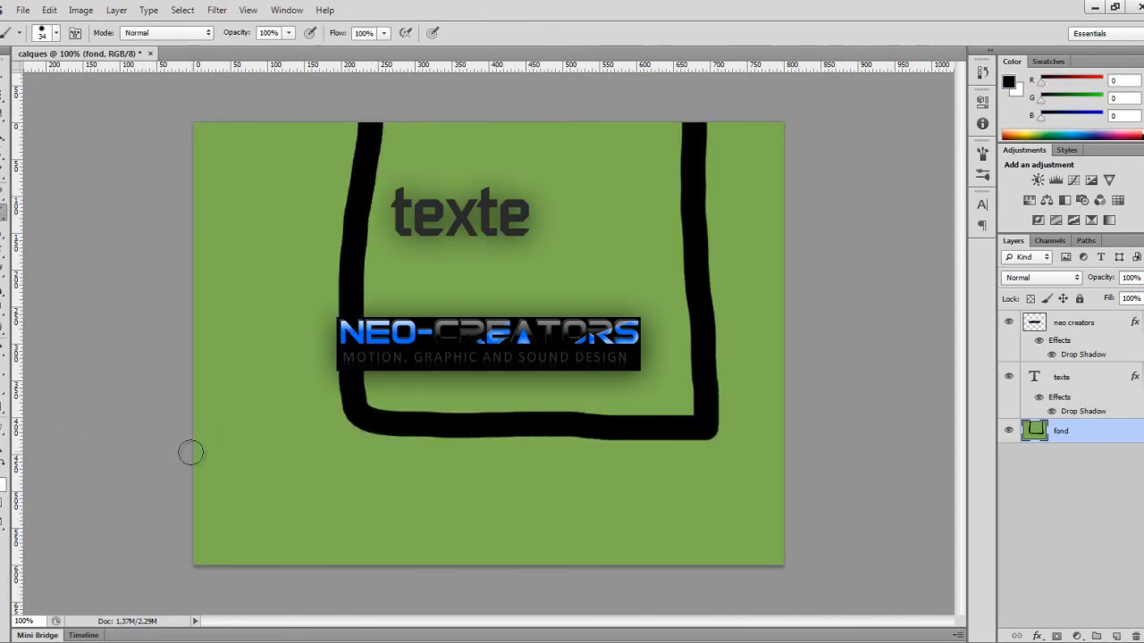
left_click_drag(358, 416, 167, 414)
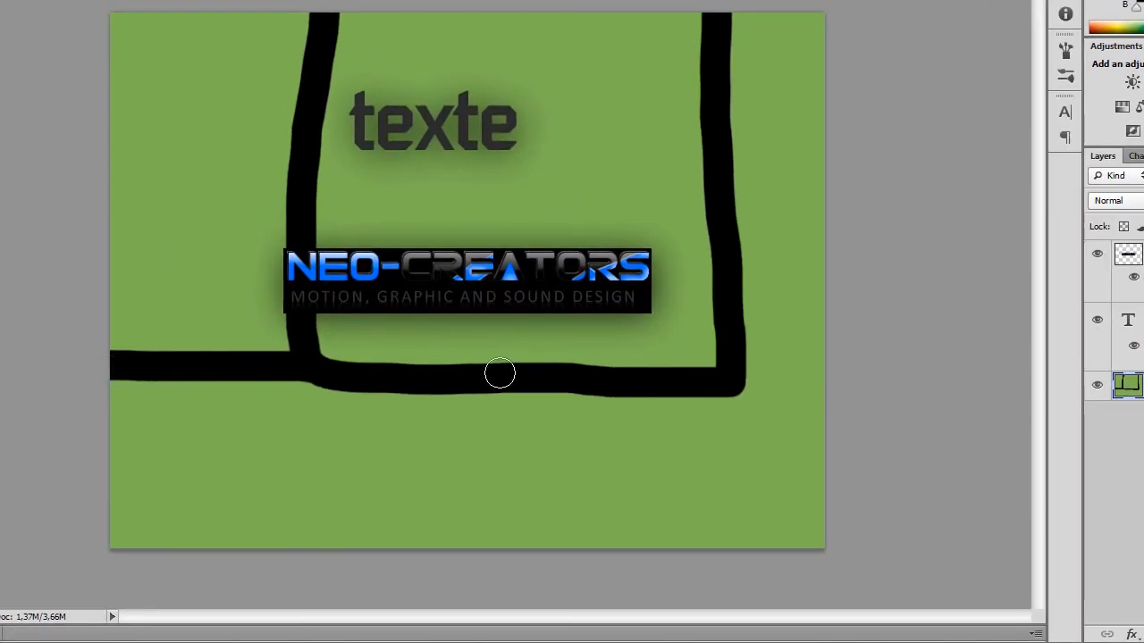
left_click_drag(727, 375, 855, 381)
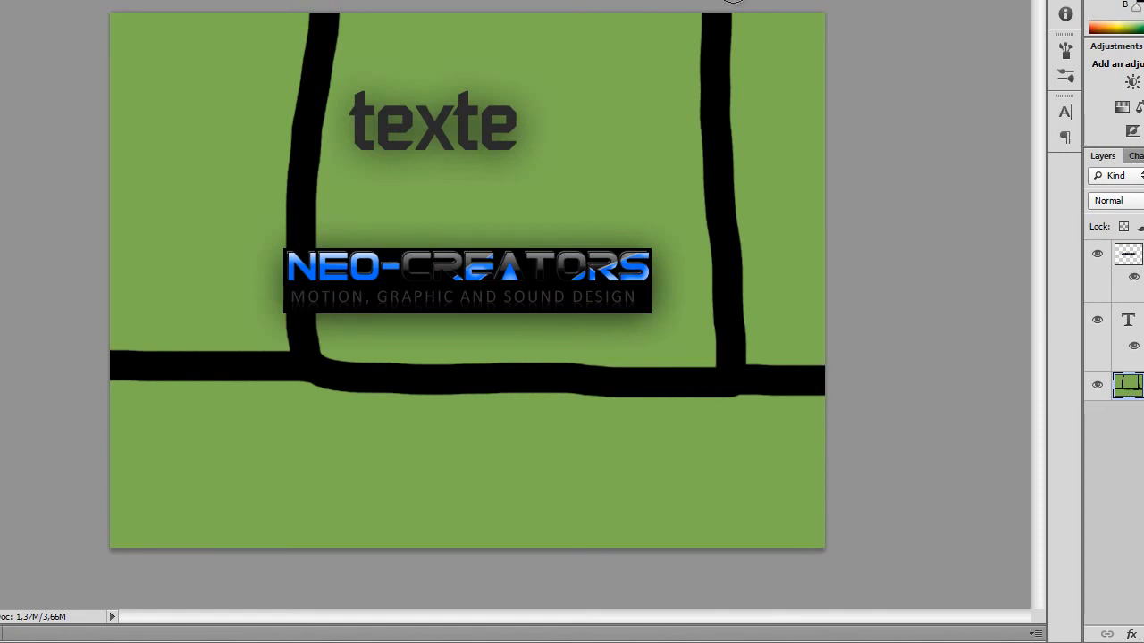
left_click_drag(308, 385, 309, 566)
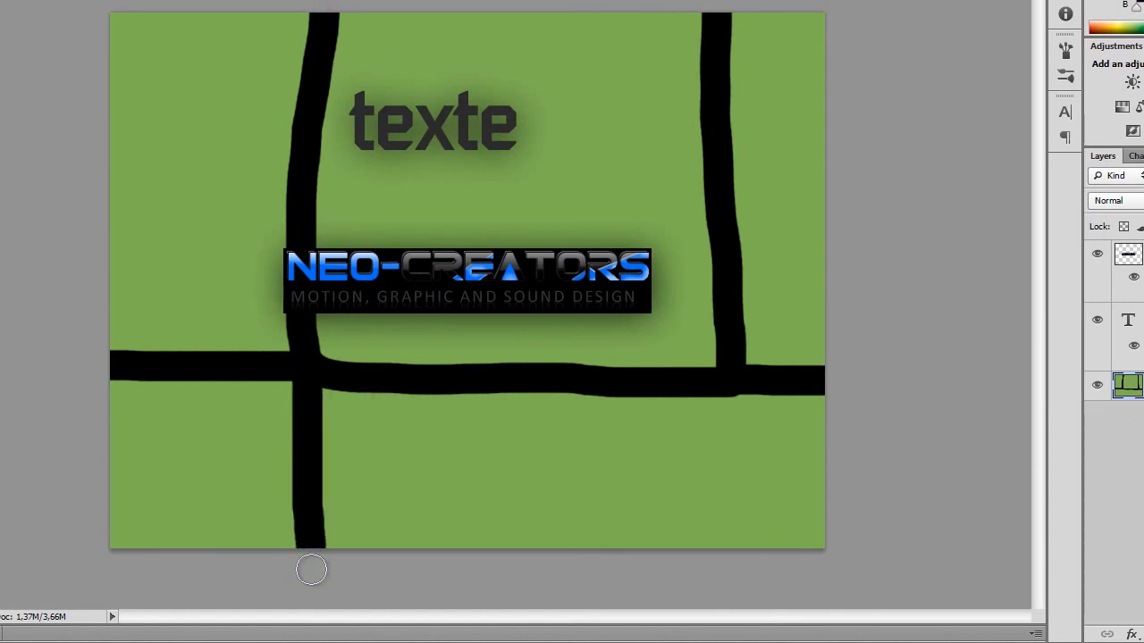
left_click_drag(719, 385, 721, 581)
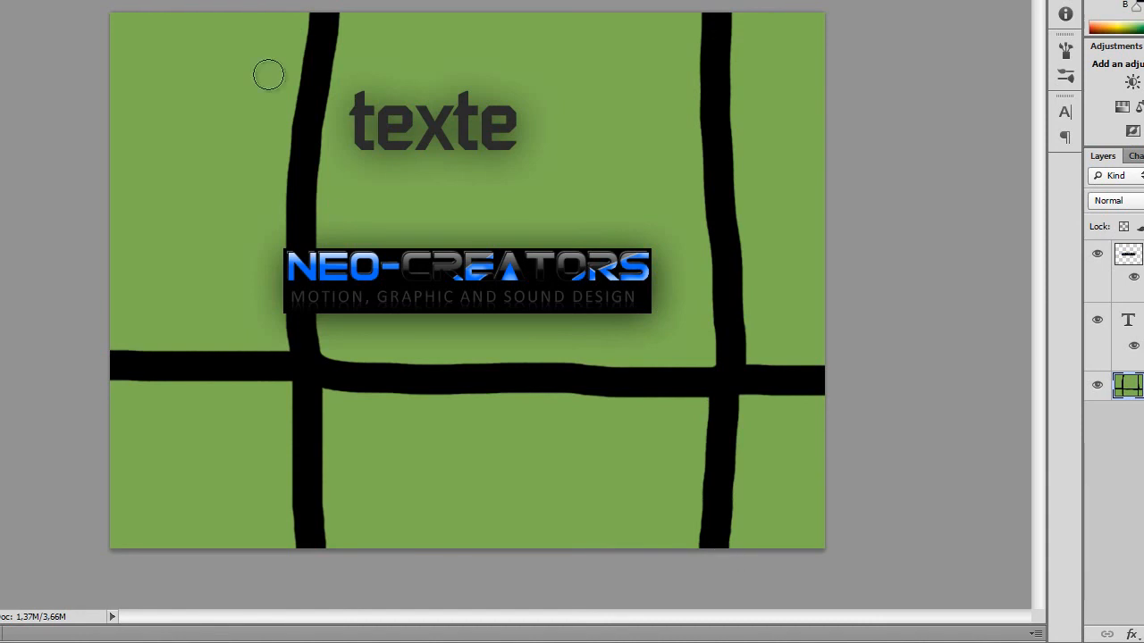
Step: Try the Offset filter on the fond layer with Wrap Around, horizontal -53 and vertical +228 pixels, and cancel it
left_click(0, 0)
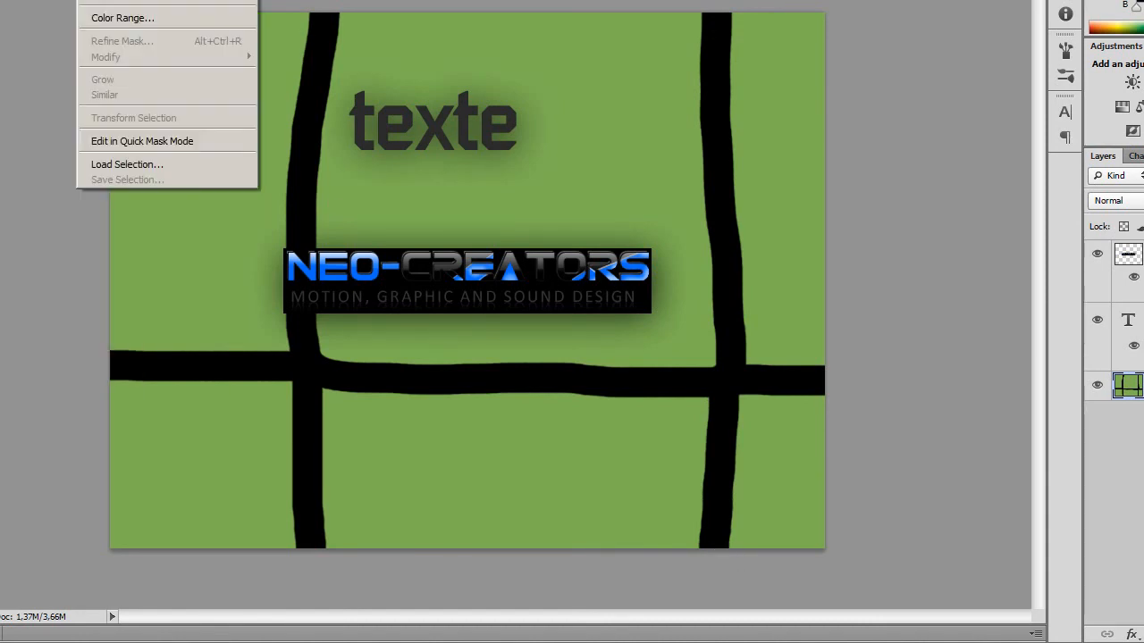
mouse_move(160, 172)
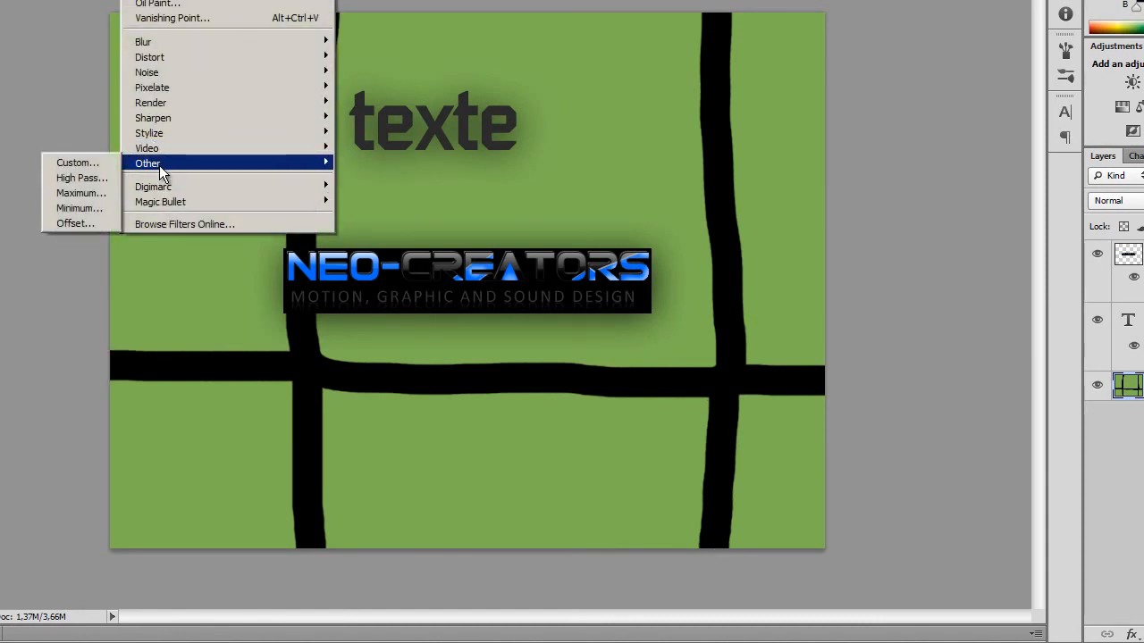
left_click(75, 223)
left_click_drag(542, 108, 523, 110)
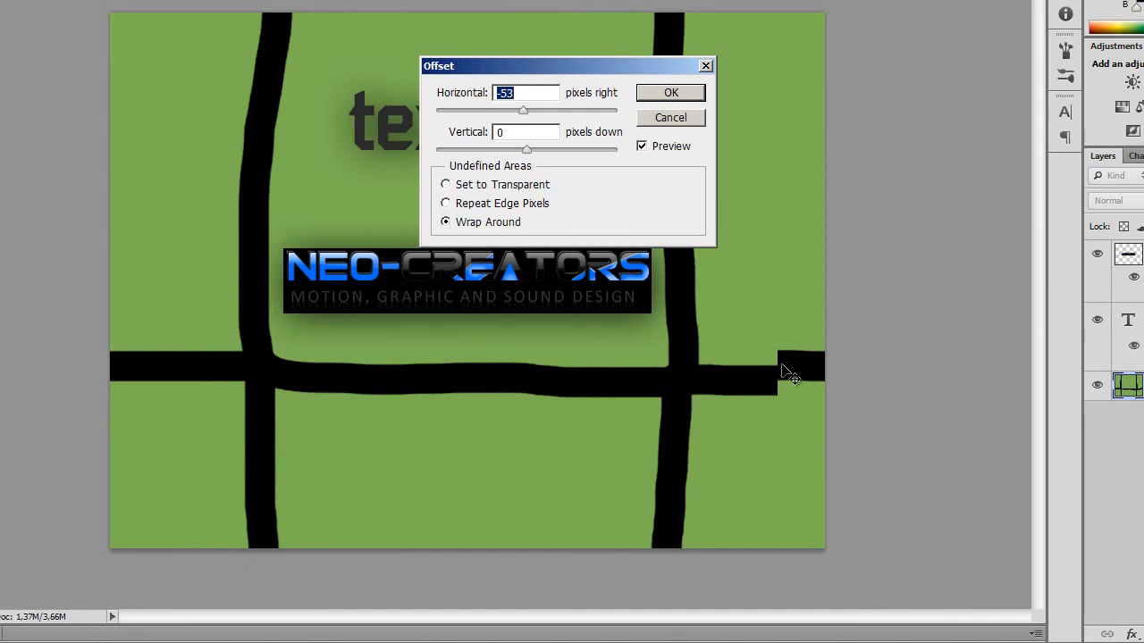
left_click(548, 150)
left_click_drag(586, 68, 584, 261)
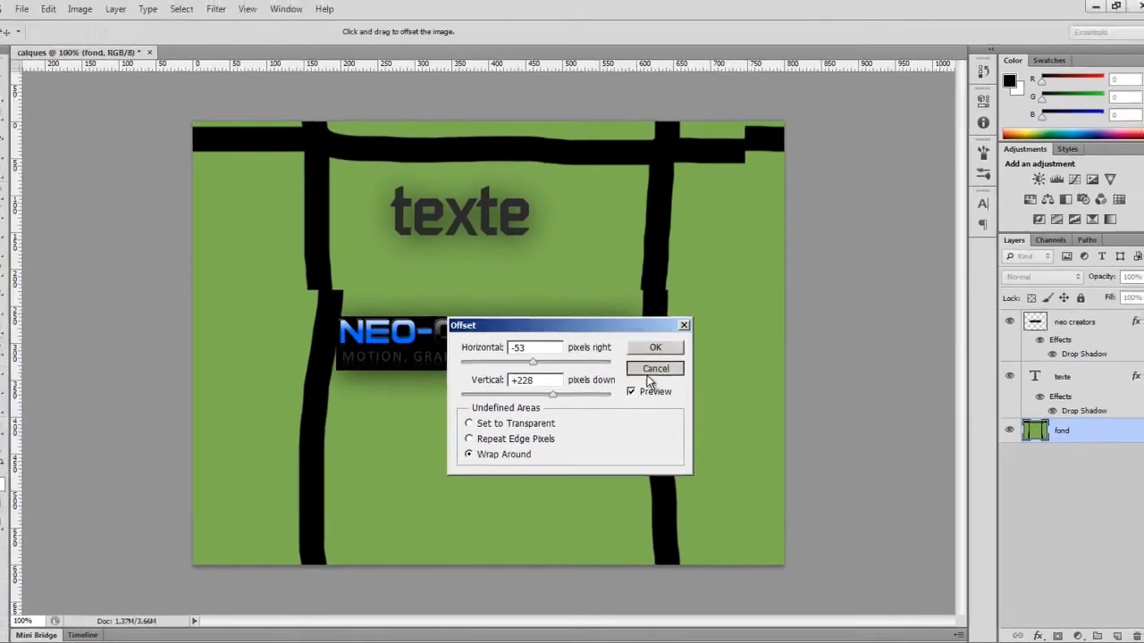
left_click(669, 310)
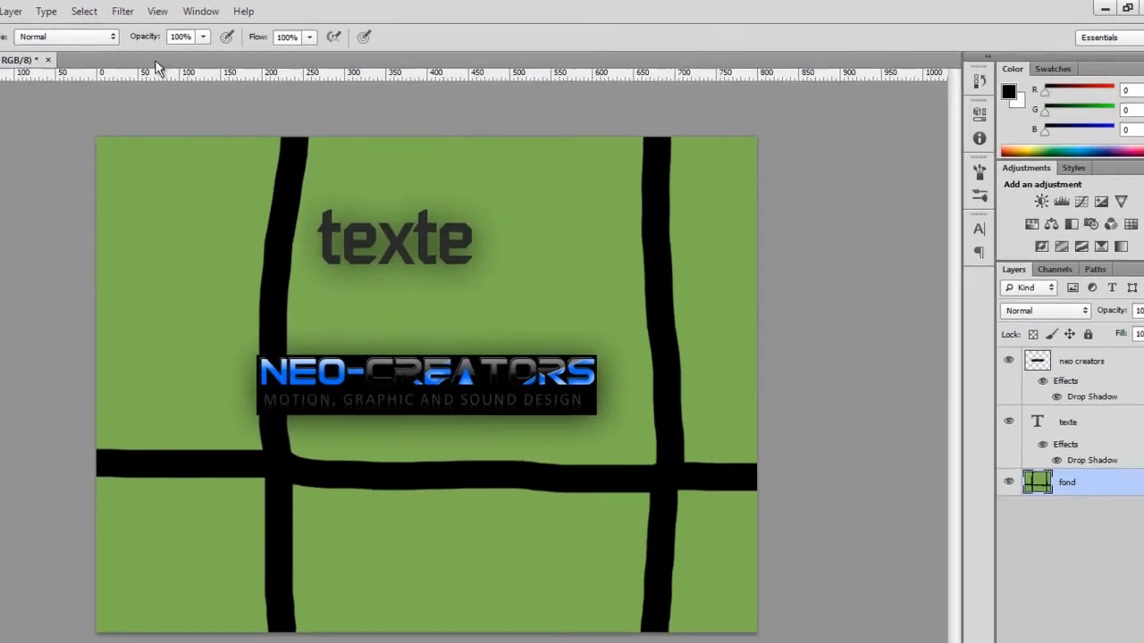
left_click(217, 9)
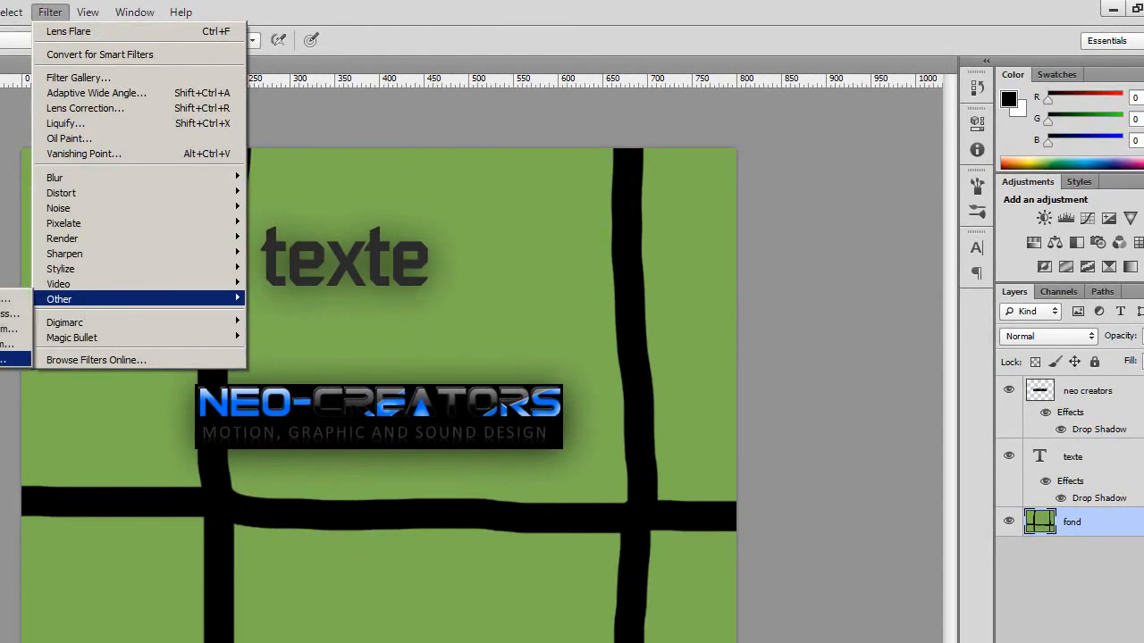
mouse_move(94, 337)
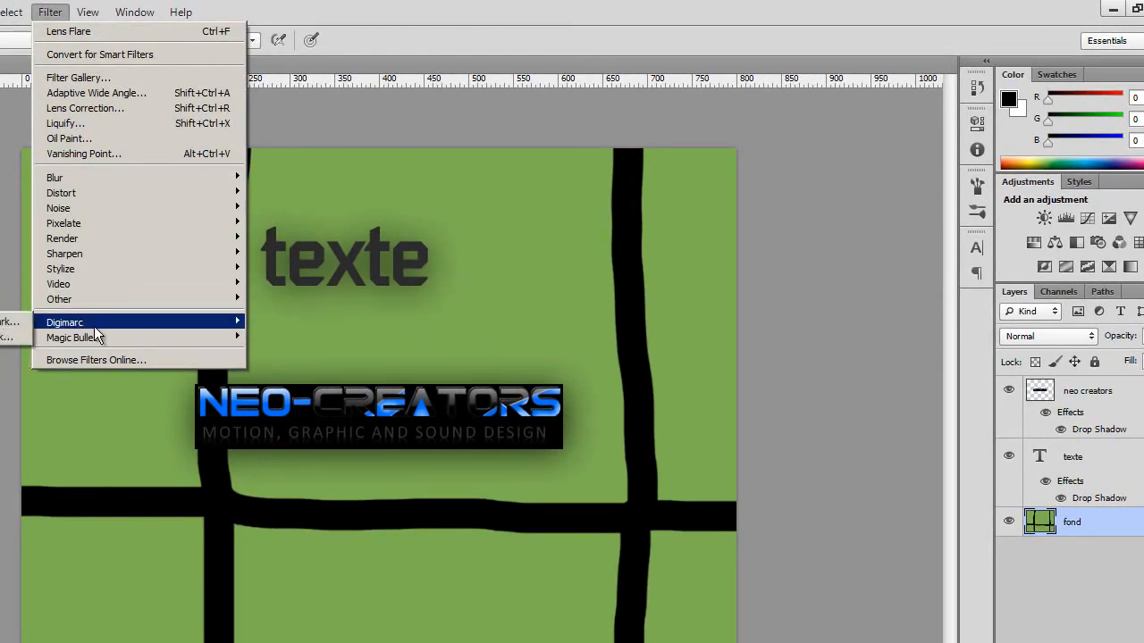
mouse_move(216, 299)
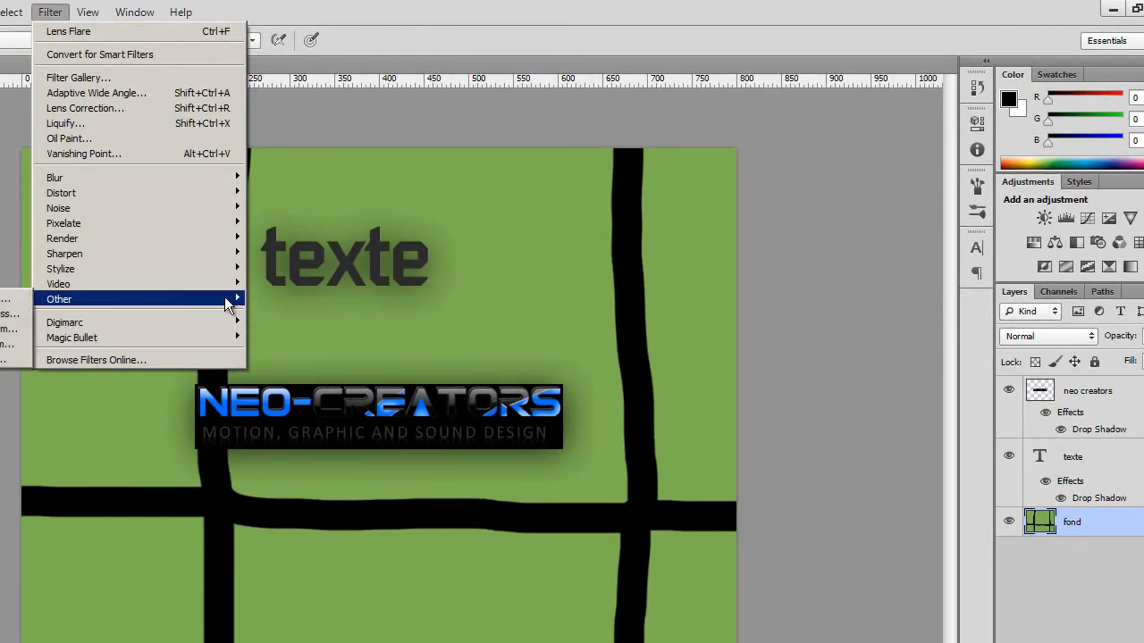
left_click(667, 21)
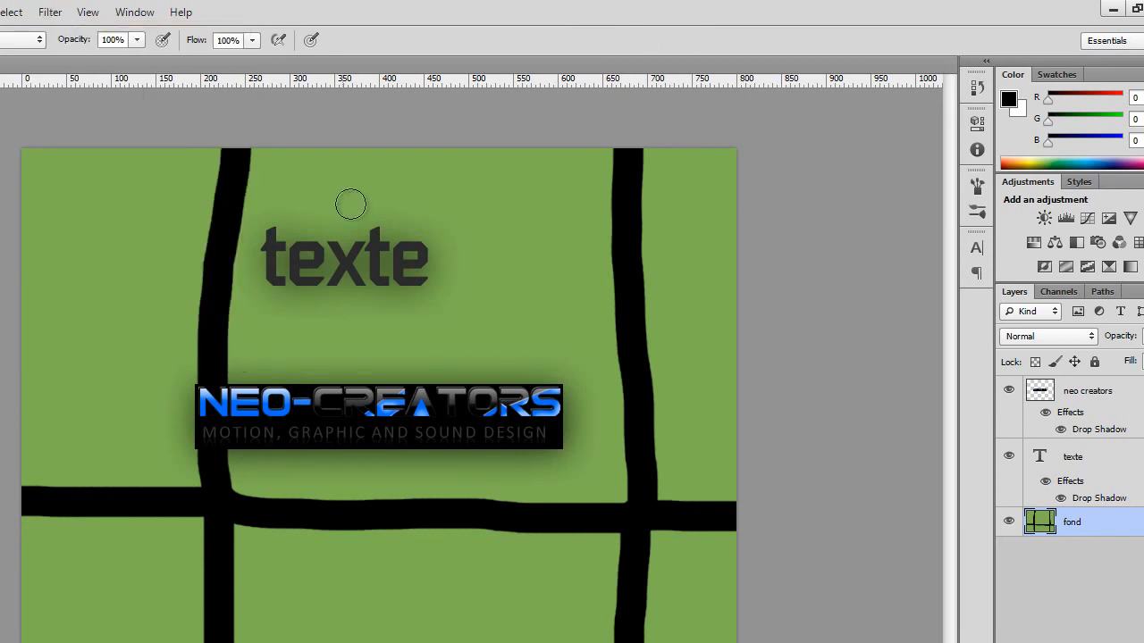